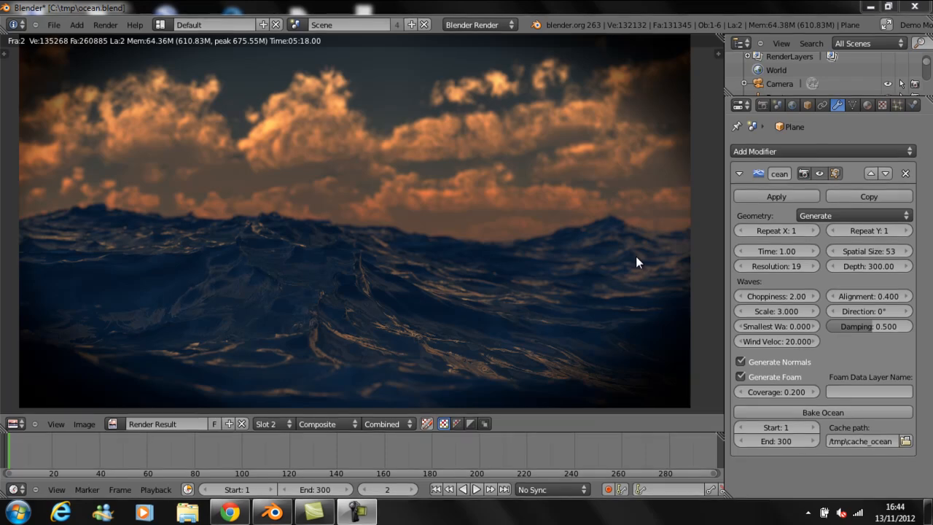
- Examine the finished ocean render enlarged to the full window, both close up and as a whole image
key(ctrl+Up)
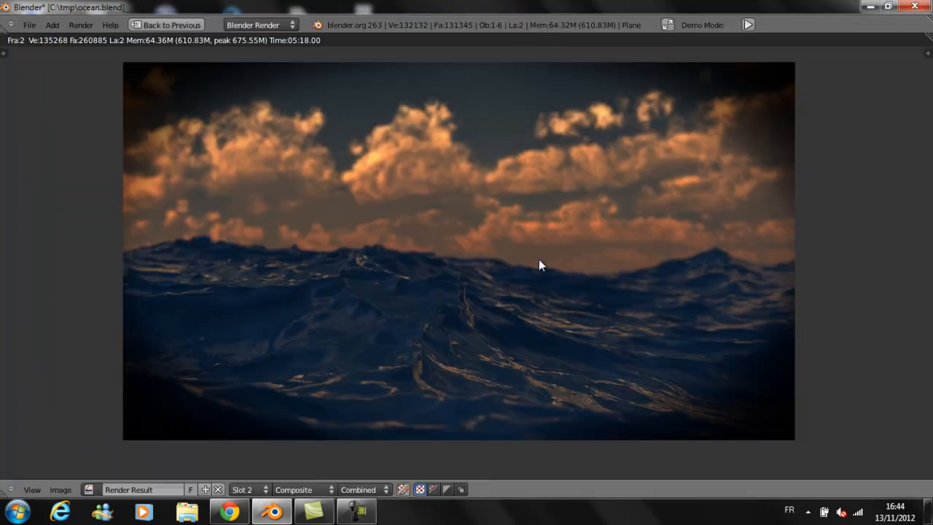
scroll(553, 246, up, 4)
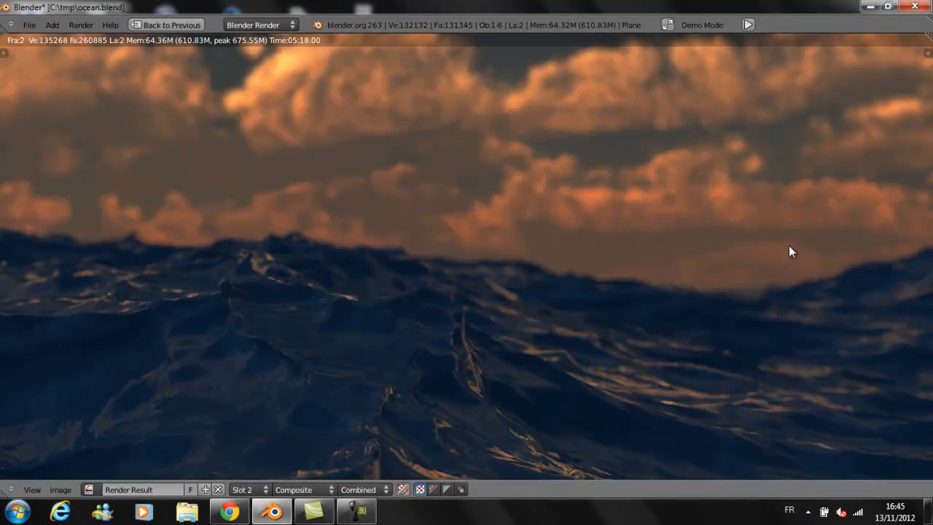
scroll(729, 263, down, 1)
scroll(678, 251, down, 1)
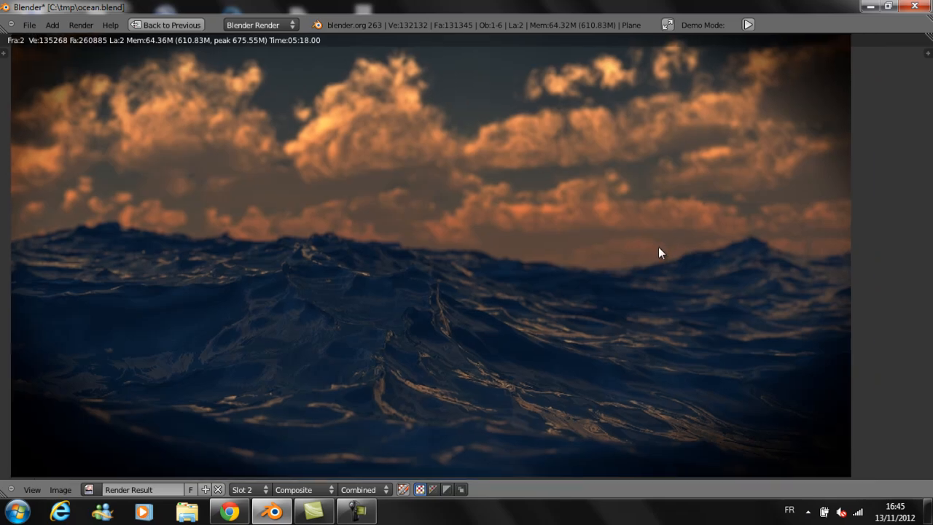
middle_drag(676, 255, 659, 246)
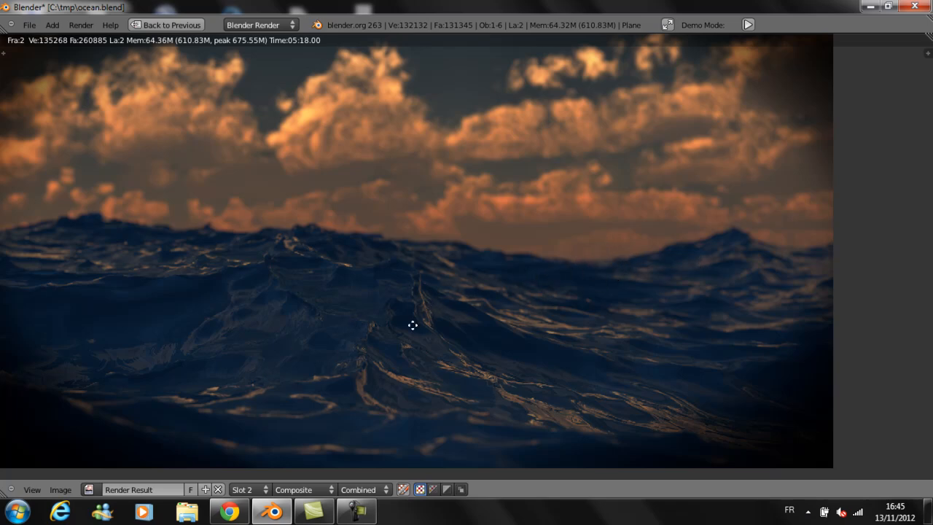
middle_drag(413, 325, 474, 336)
key(Escape)
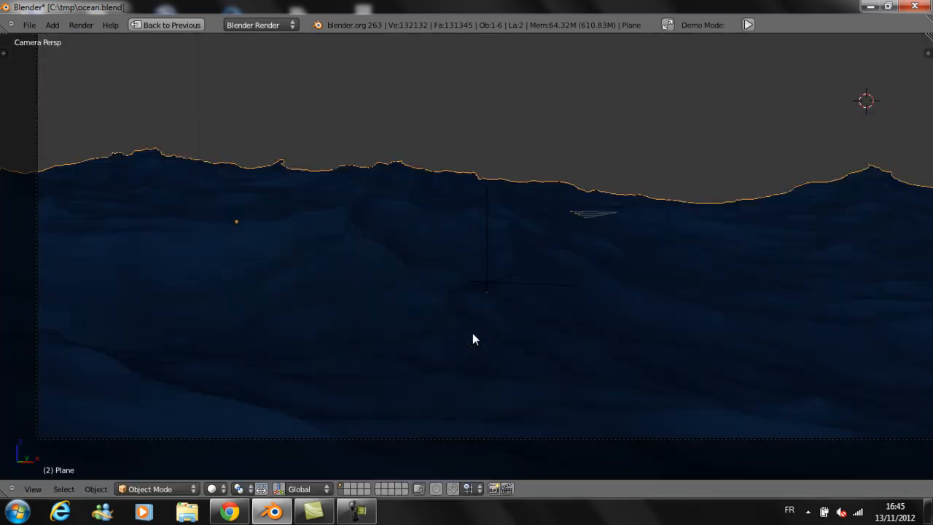
- Reload the start-up file for a new scene and delete its default cube and lamp
key(ctrl+n)
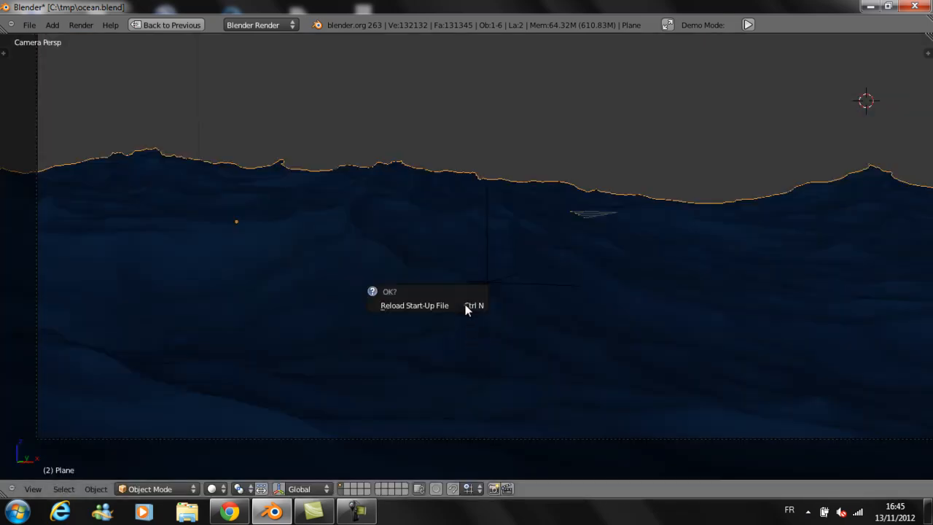
click(466, 305)
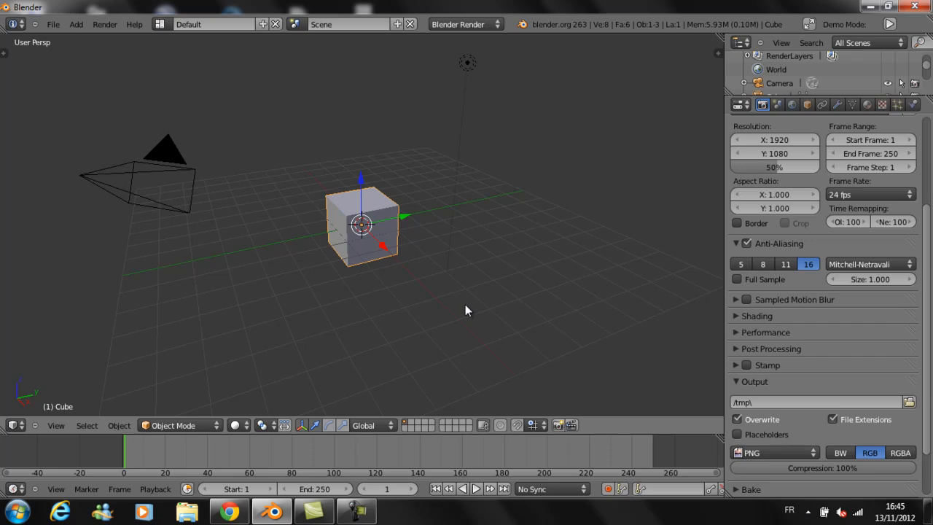
key(a)
key(b)
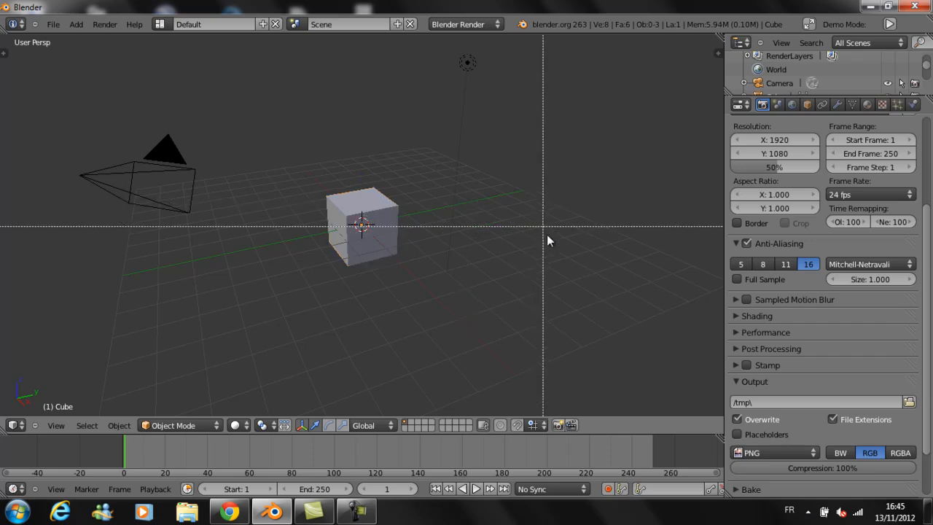
drag(561, 262, 356, 46)
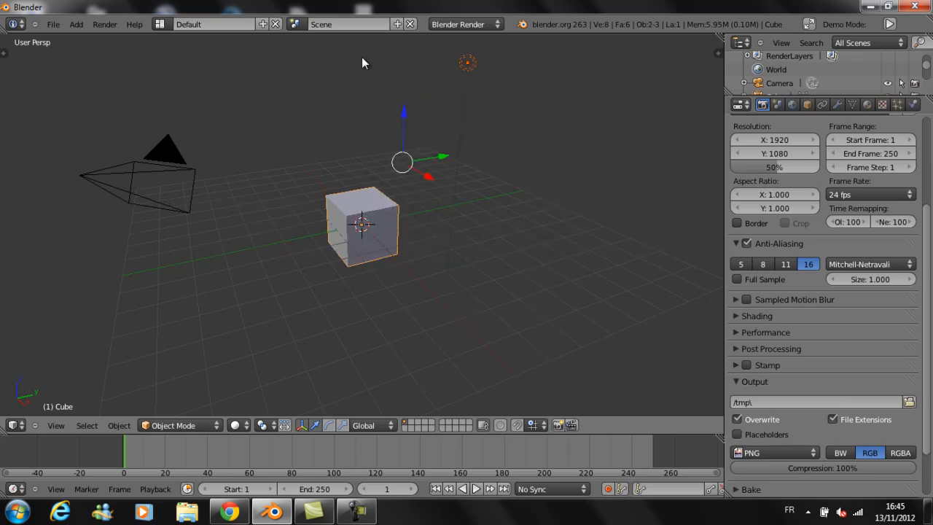
key(x)
click(369, 70)
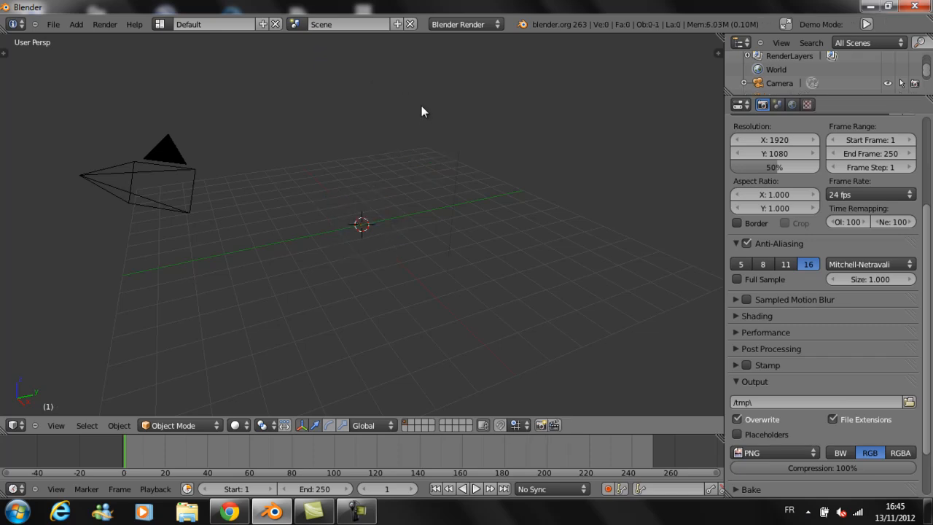
- Add a plane mesh at the centre of the scene
key(shift+a)
mouse_move(400, 103)
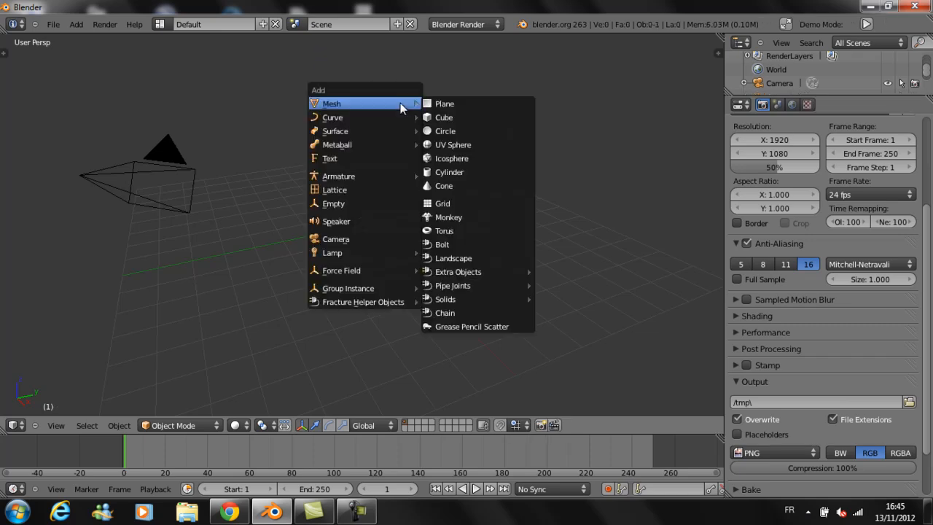
click(437, 103)
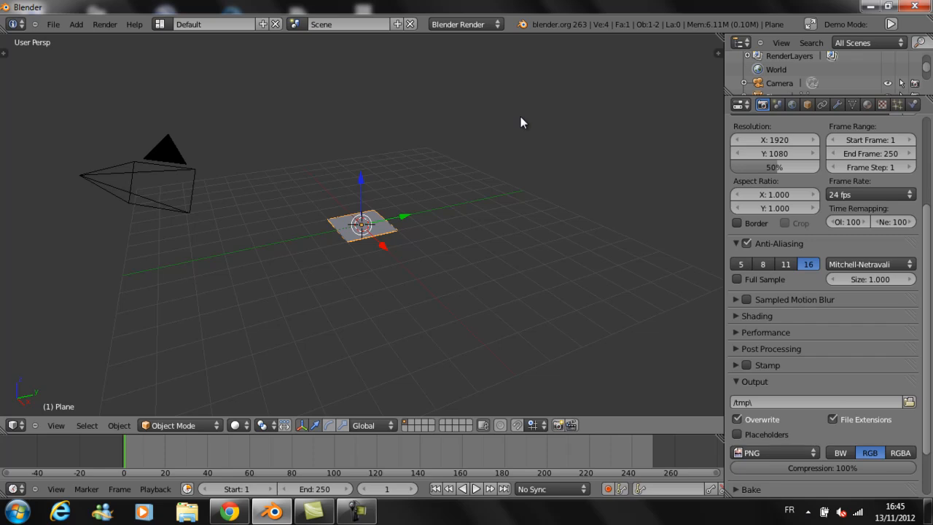
- Rename the plane object as ocean
key(n)
scroll(666, 87, up, 4)
scroll(666, 87, up, 2)
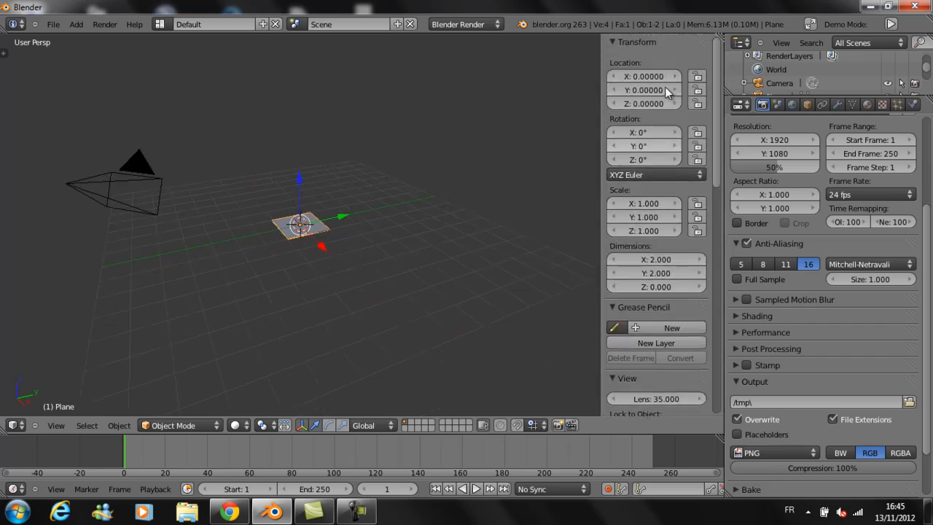
scroll(664, 86, down, 4)
scroll(583, 176, down, 10)
scroll(239, 161, up, 5)
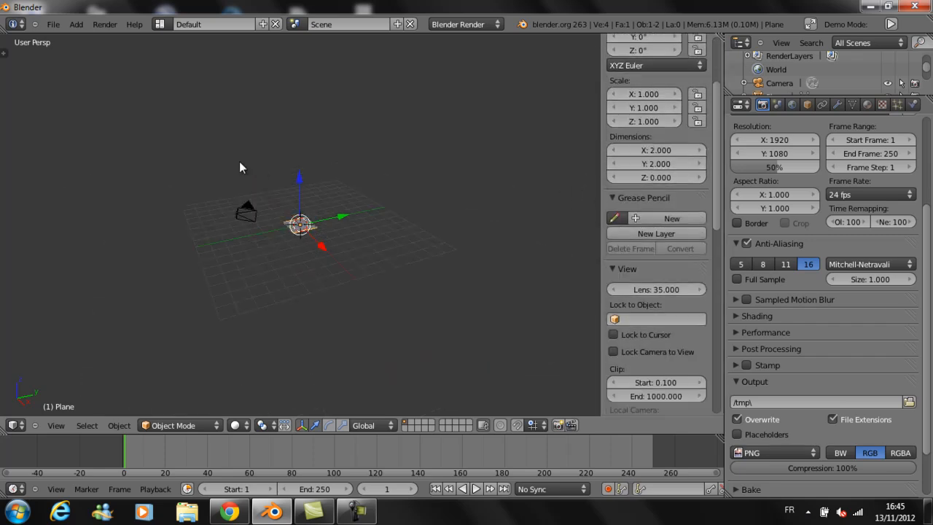
scroll(667, 315, down, 1)
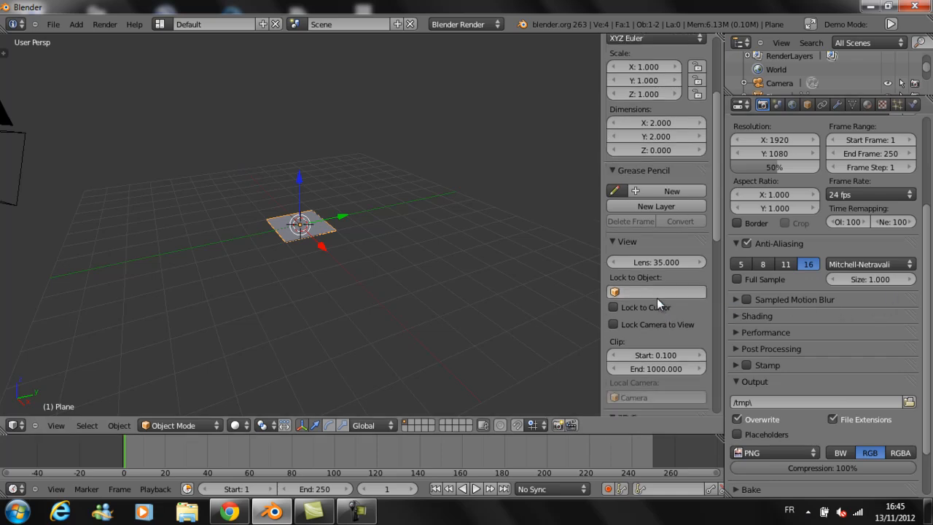
scroll(660, 273, down, 8)
click(644, 306)
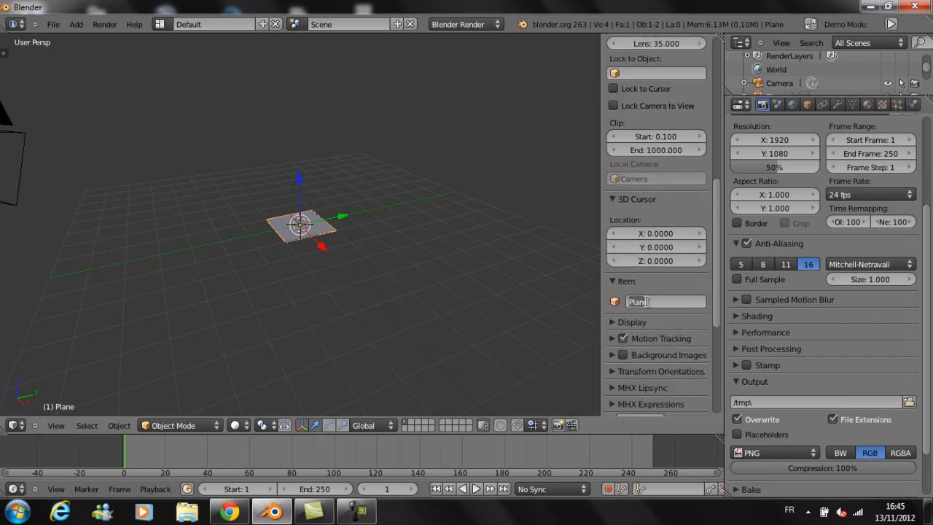
text(ocean)
key(Return)
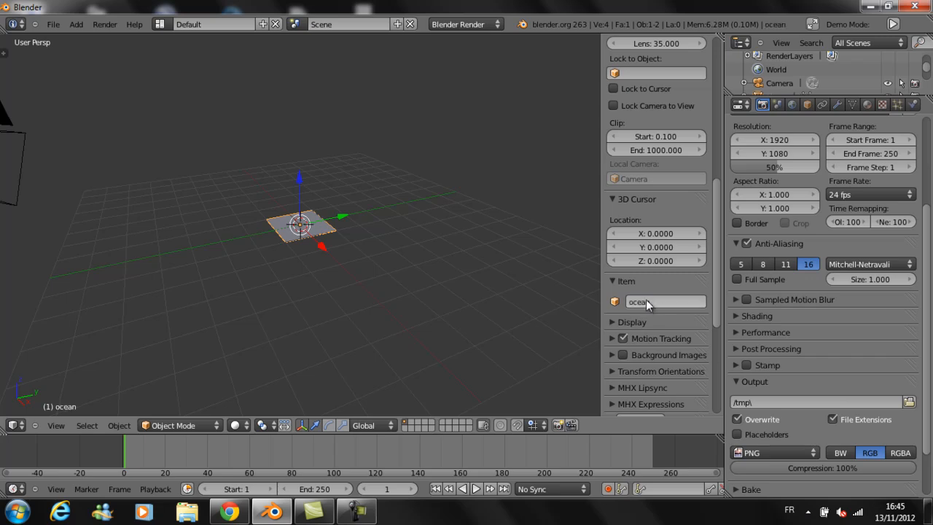
key(n)
- Hide the 3D transform manipulator in the viewport
middle_drag(378, 233, 443, 272)
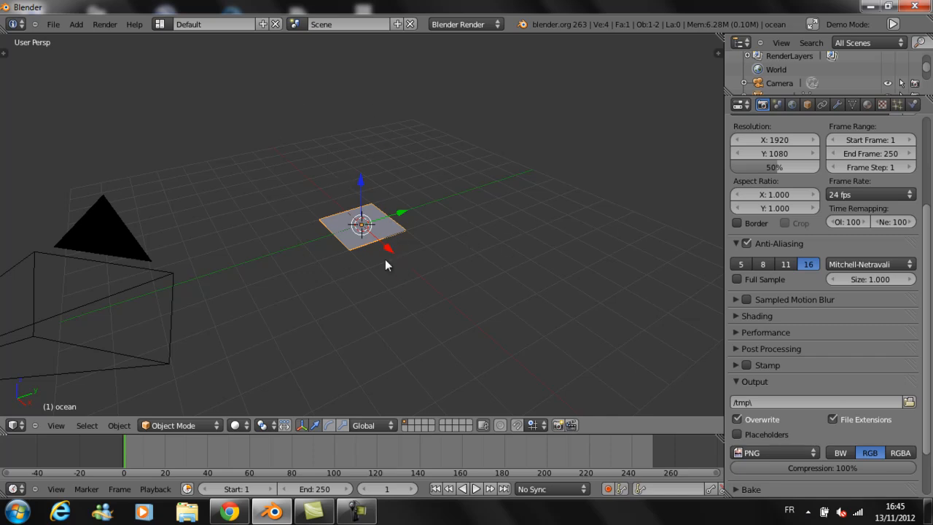
middle_drag(576, 250, 390, 309)
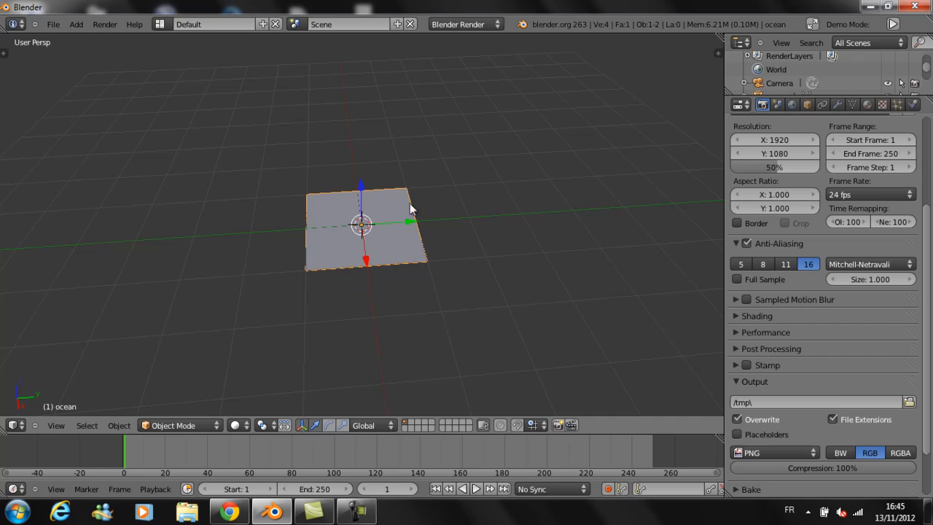
key(ctrl+space)
middle_drag(383, 220, 602, 145)
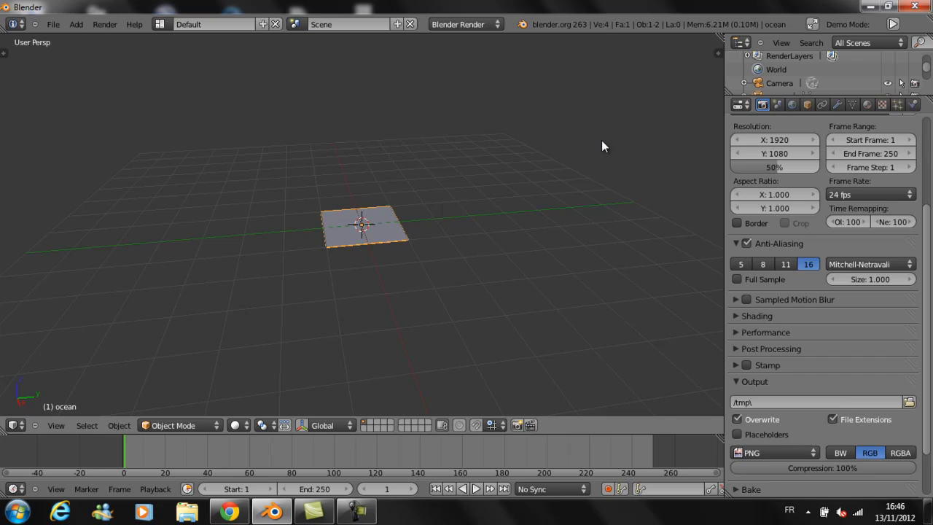
- Add an Ocean modifier to the ocean plane
click(838, 106)
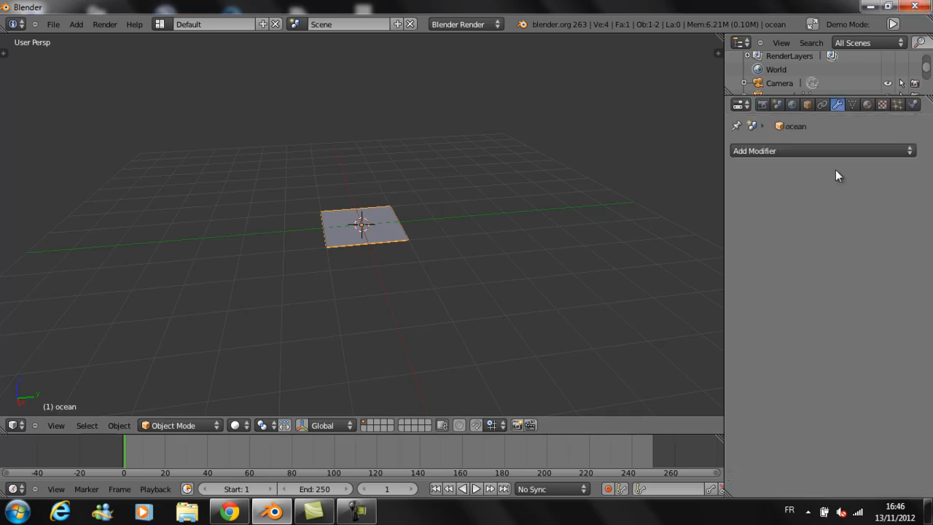
click(833, 151)
click(860, 256)
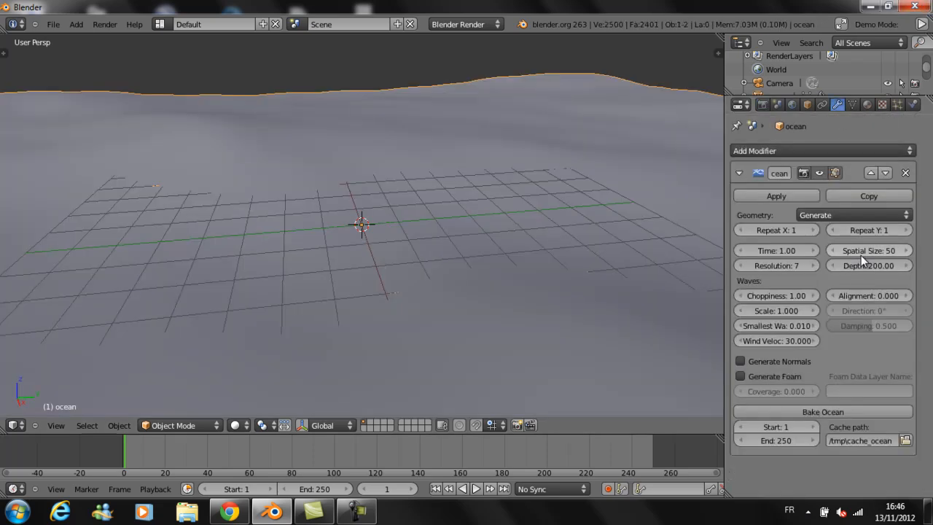
middle_drag(573, 197, 760, 240)
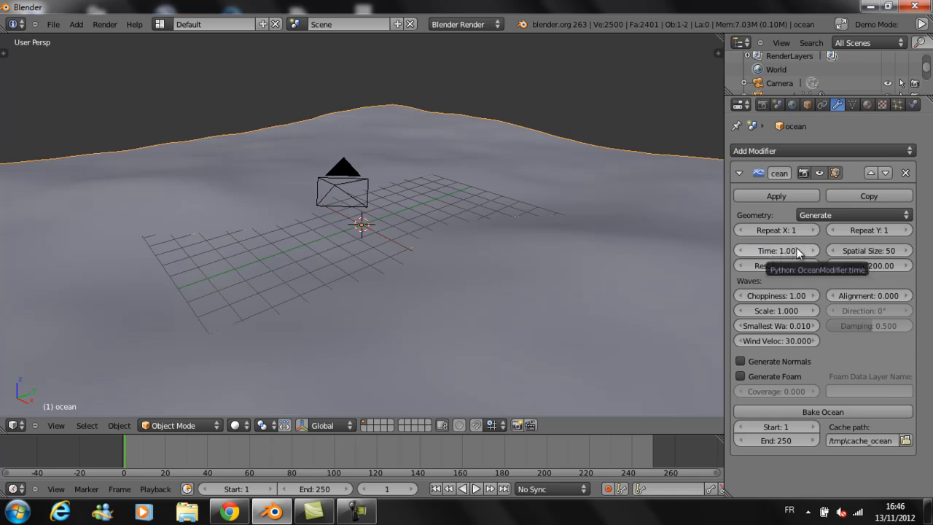
- Set the Ocean modifier's time to 0 and its wave choppiness to 2
mouse_move(796, 248)
mouse_down()
mouse_move(835, 259)
mouse_move(793, 264)
mouse_up()
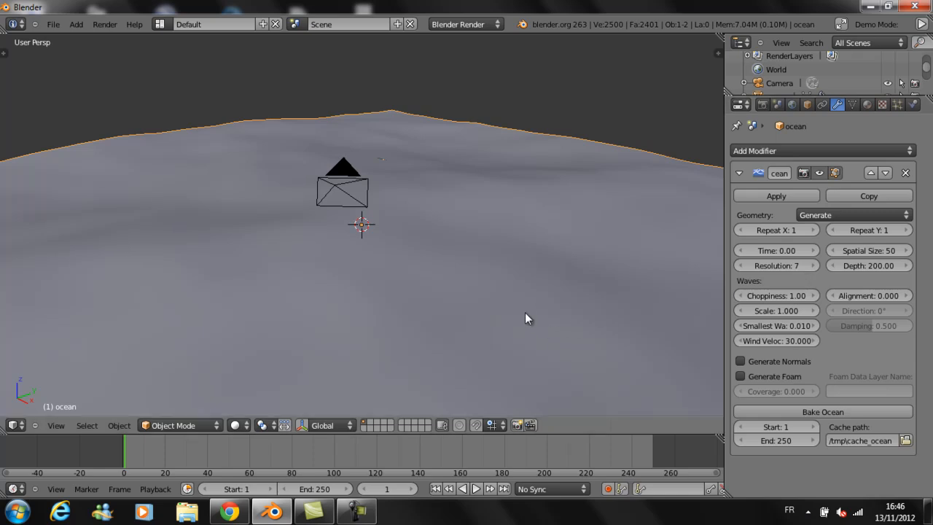
mouse_move(437, 303)
middle_down()
mouse_move(405, 376)
mouse_move(409, 297)
mouse_move(426, 289)
middle_up()
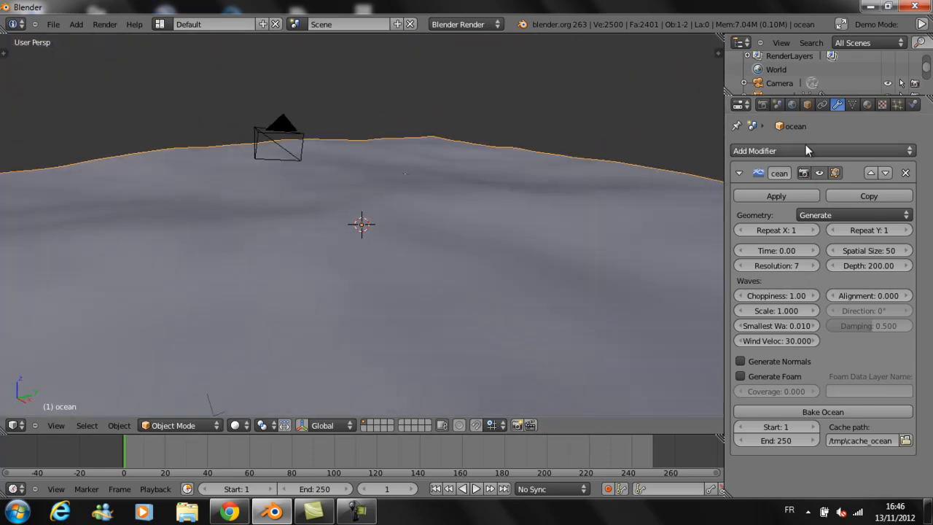
click(777, 297)
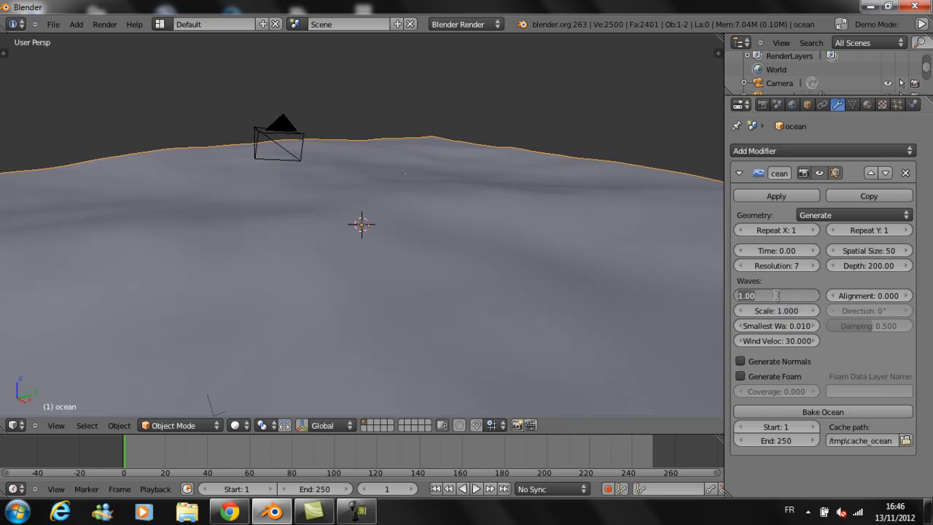
key(BackSpace)
text(2)
key(Return)
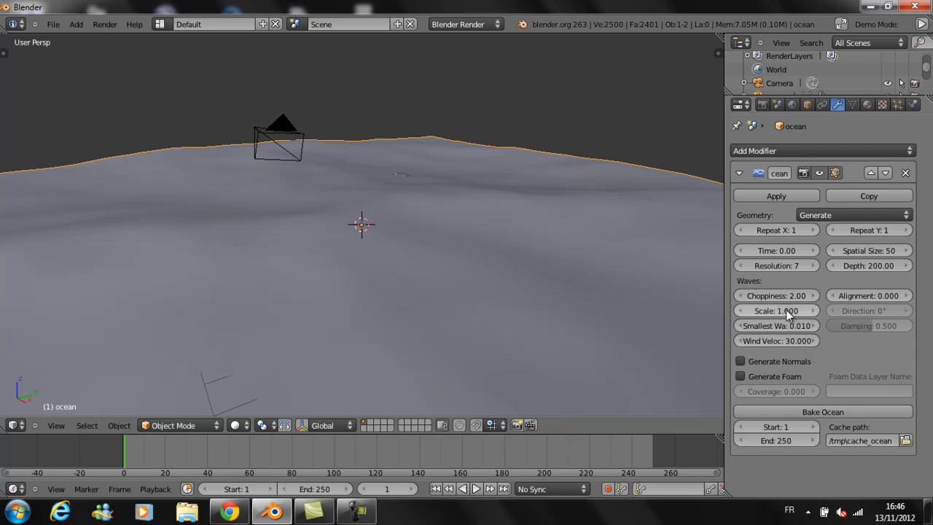
- Try wave scale values of 3, 1 and 2 on the Ocean modifier to compare the wave heights
click(786, 310)
text(3)
key(Return)
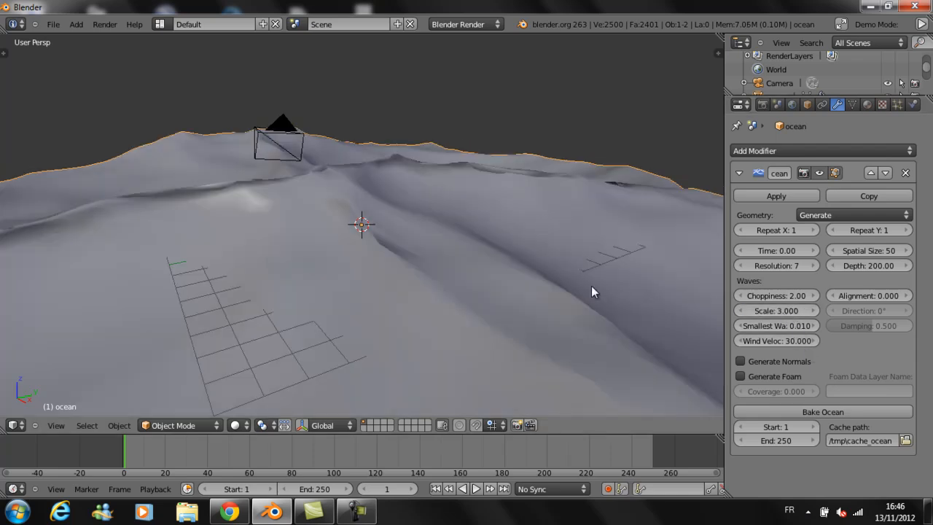
middle_drag(572, 256, 696, 285)
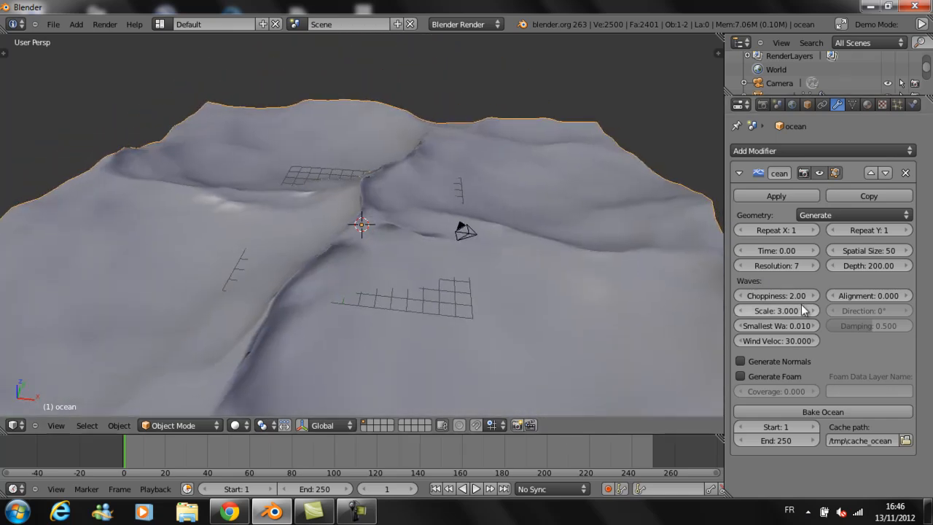
click(788, 310)
text(1)
key(Return)
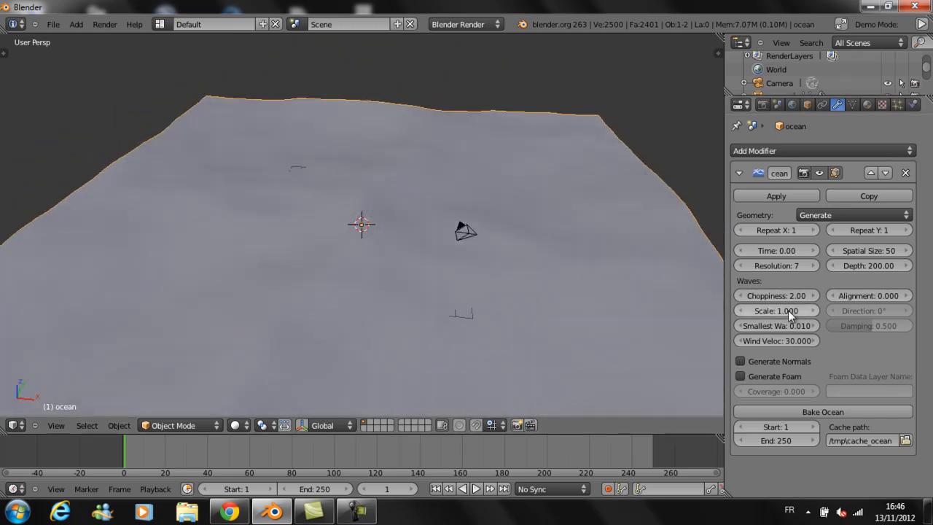
click(783, 308)
text(2)
key(Return)
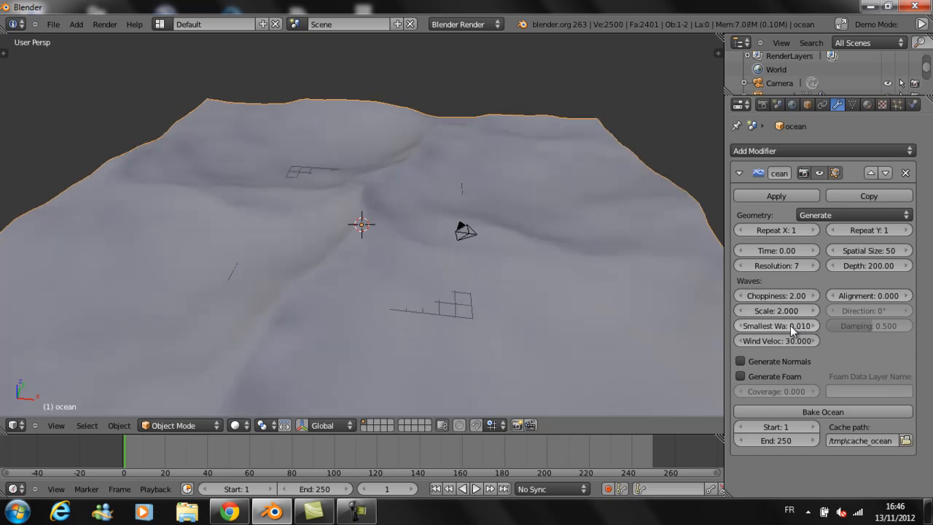
- Set the Ocean modifier's smallest wave to 0 and its wave scale to 3
click(777, 322)
text(0)
key(Return)
click(775, 310)
text(3)
key(Return)
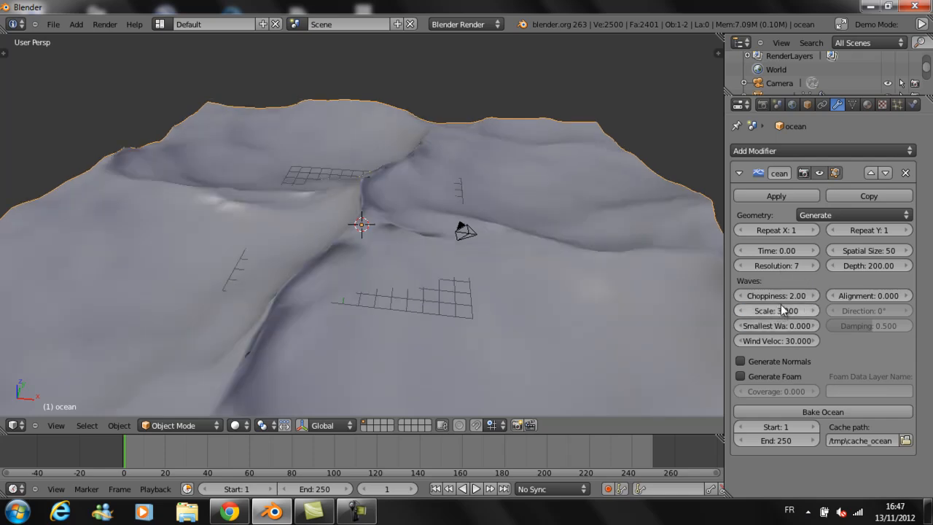
- Set the Ocean modifier's resolution to 19 and check the detailed surface from a low angle
click(777, 266)
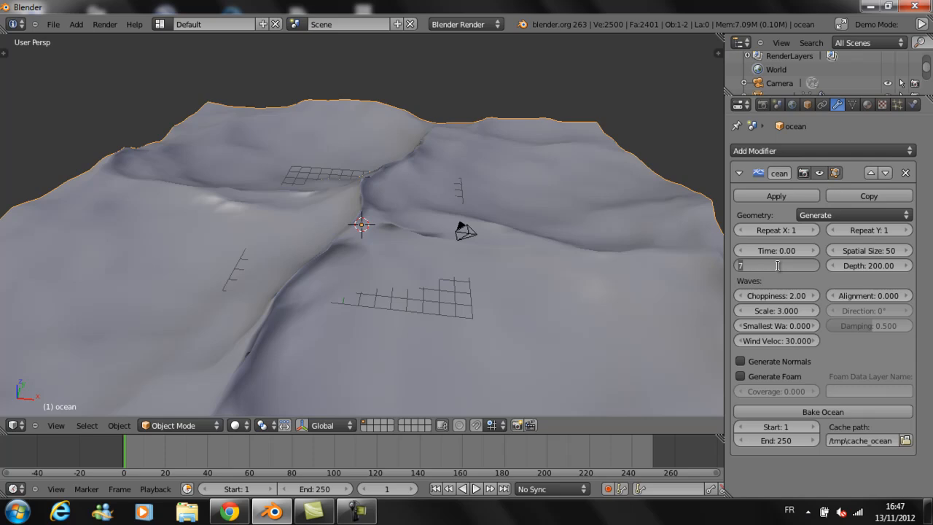
text(19)
key(Return)
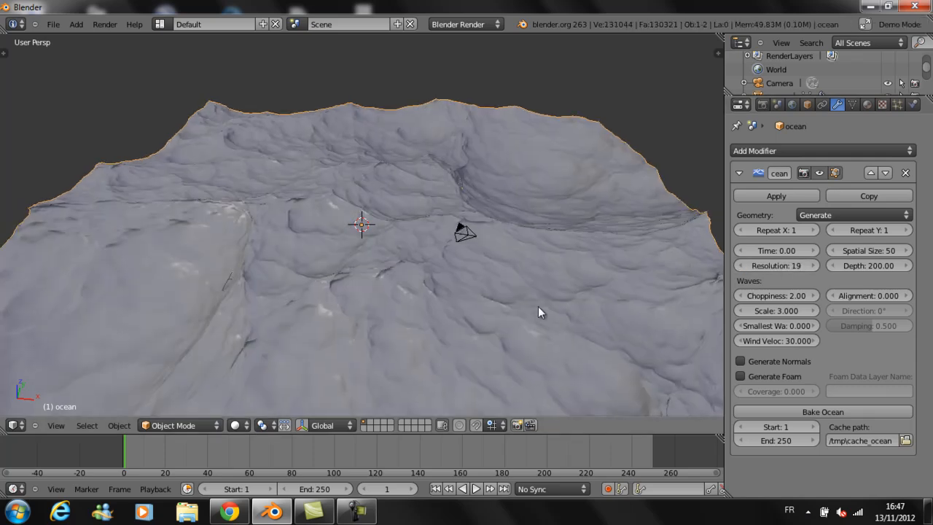
middle_drag(538, 307, 315, 224)
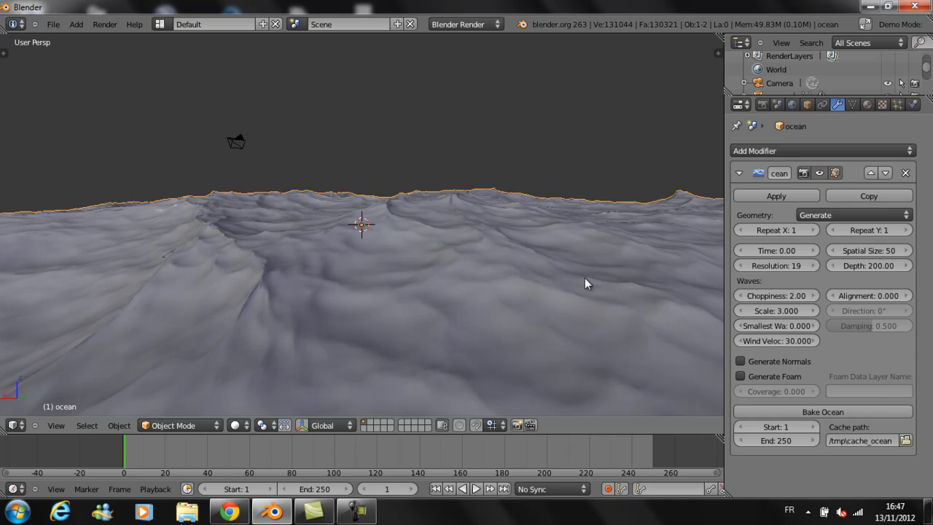
- Look through the camera and fly it to a lower framing with the wave crests and horizon near mid-frame
key(KP_0)
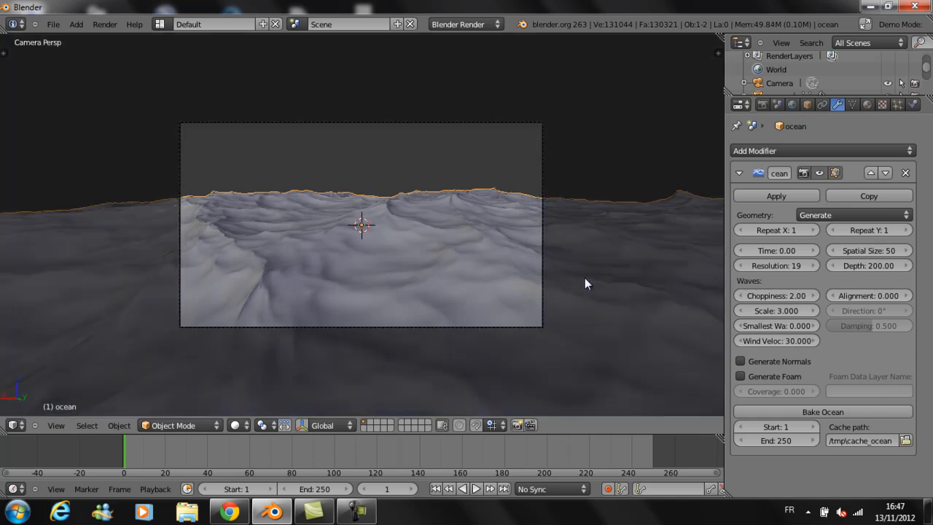
scroll(522, 255, up, 5)
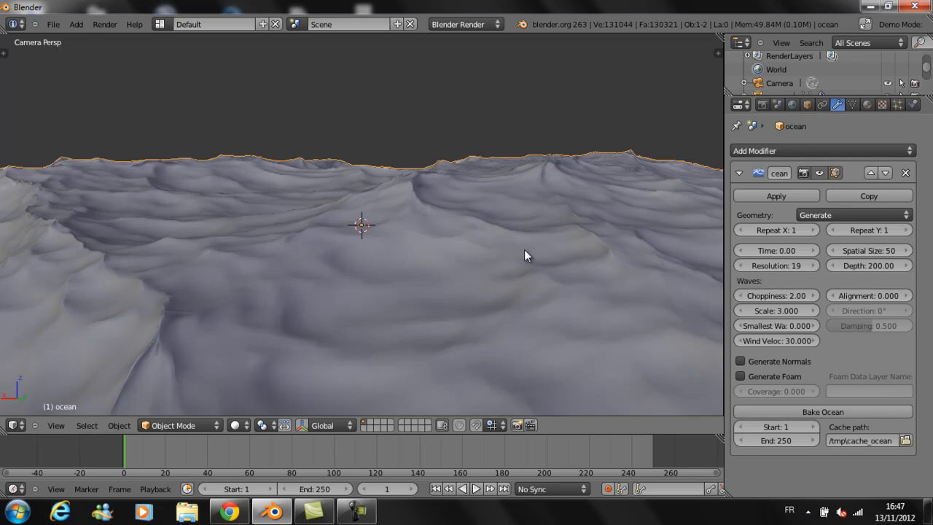
scroll(524, 249, down, 3)
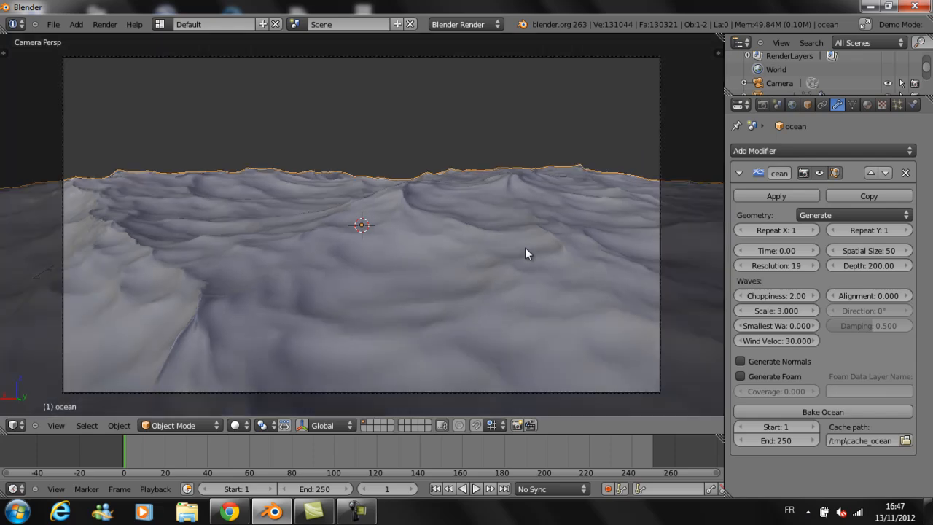
key(shift+f)
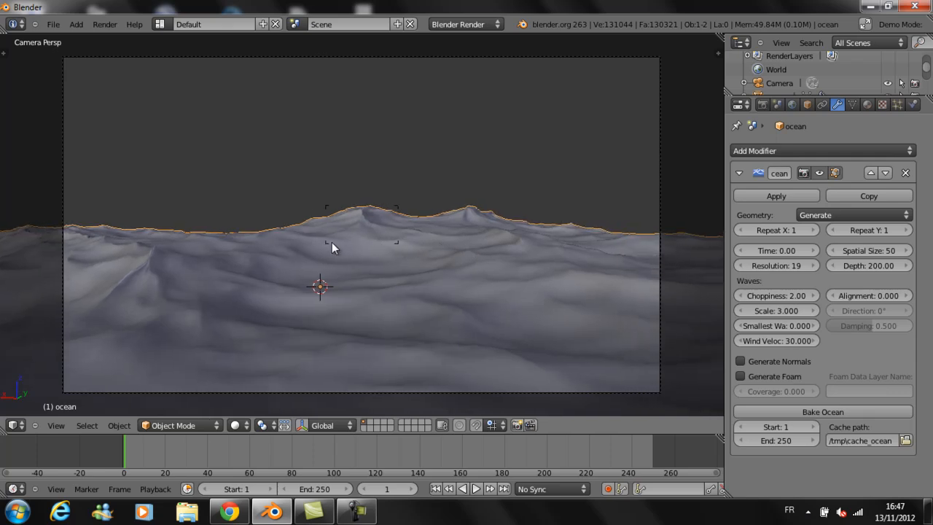
click(293, 247)
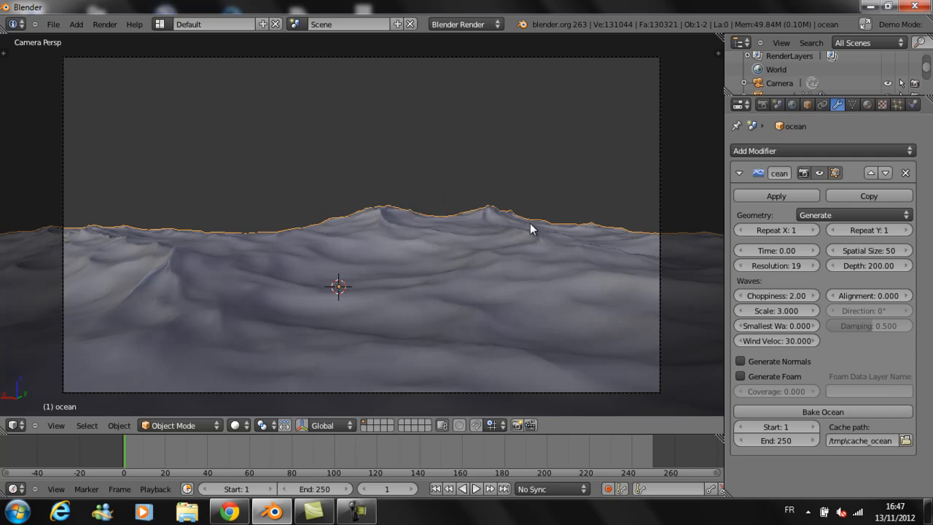
- Create a new material on the ocean object and name it ocean
middle_drag(510, 235, 610, 293)
scroll(610, 293, up, 3)
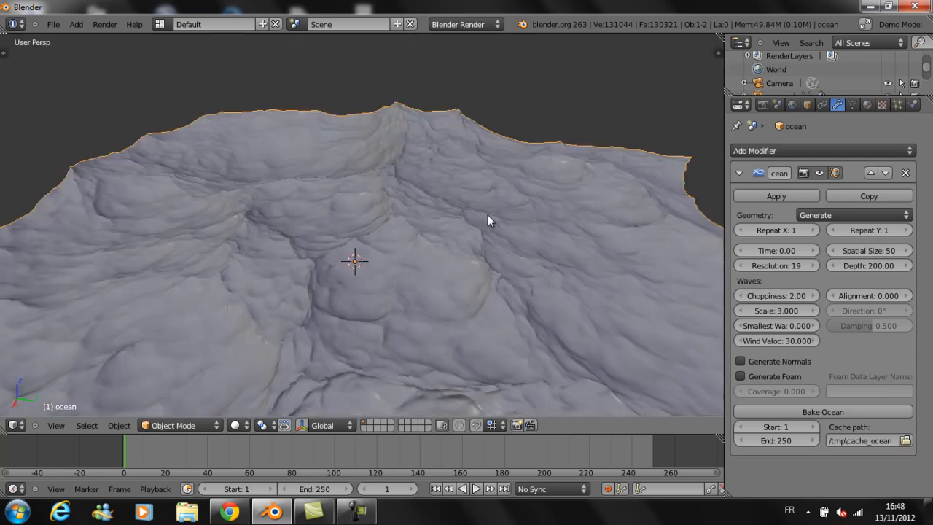
click(867, 104)
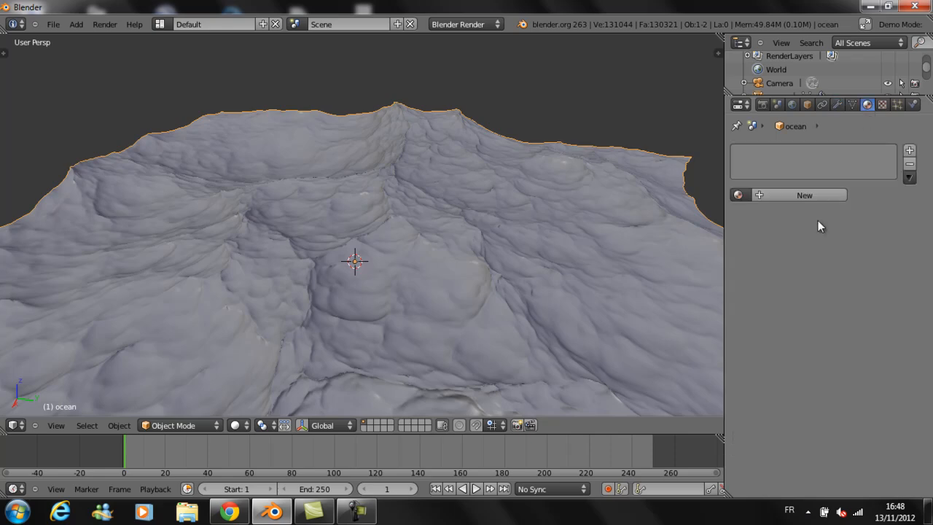
click(808, 196)
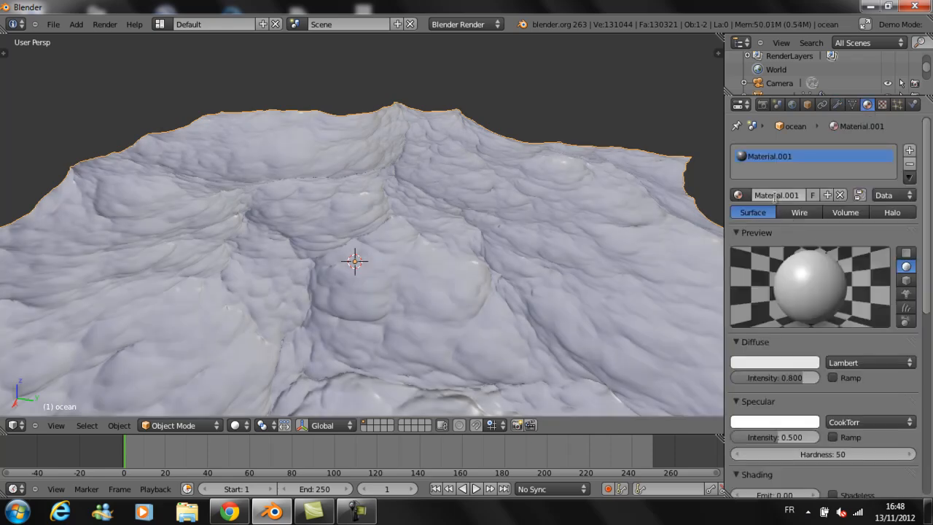
click(774, 195)
text(ocean)
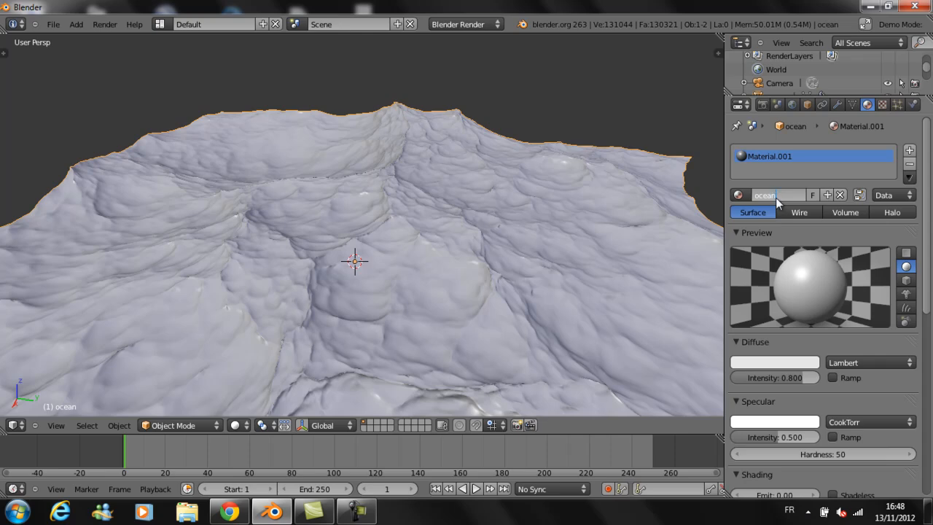
key(Return)
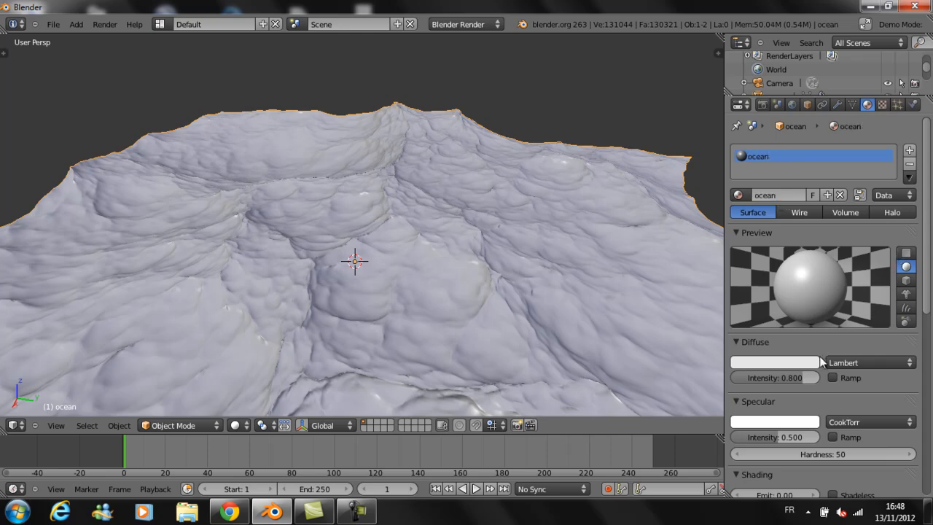
- Give the ocean material a diffuse intensity of 1 and a very dark navy blue colour, and reduce its specular intensity to remove the highlights
drag(769, 383, 893, 374)
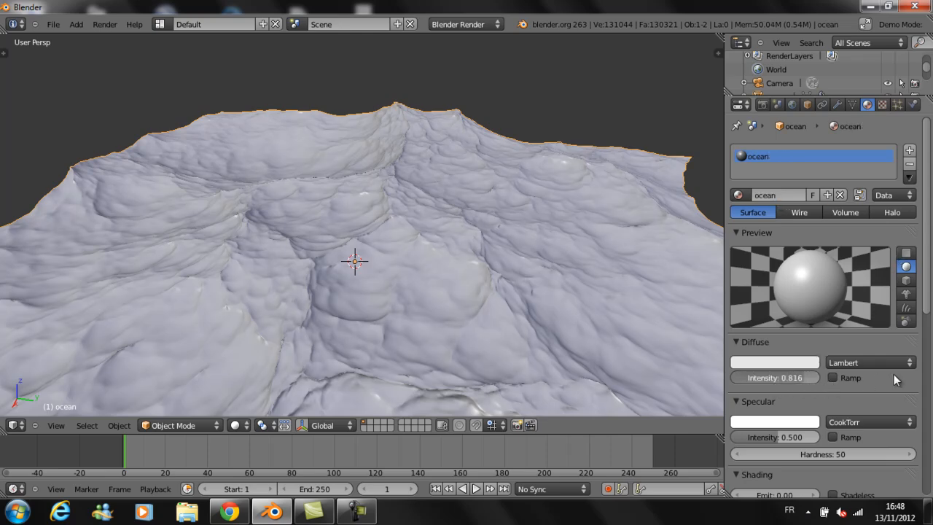
click(763, 362)
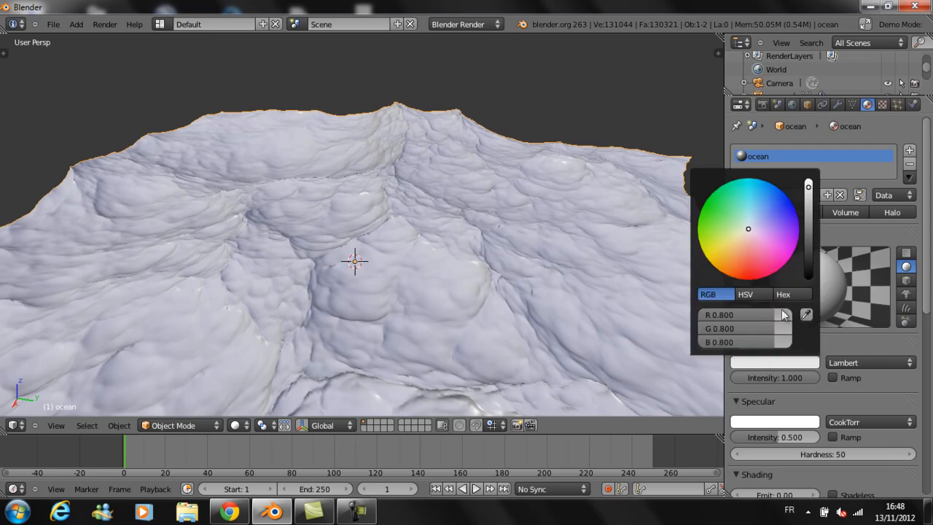
click(785, 204)
click(789, 199)
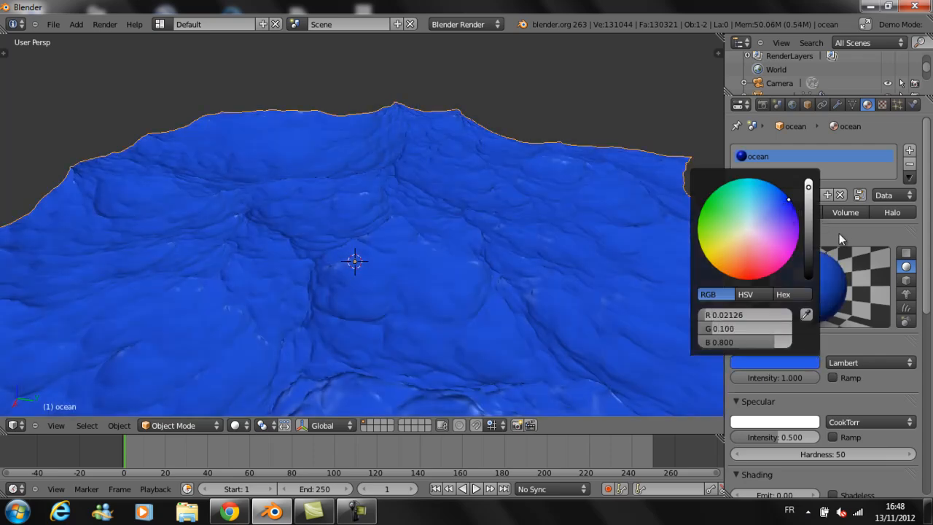
click(793, 362)
click(807, 264)
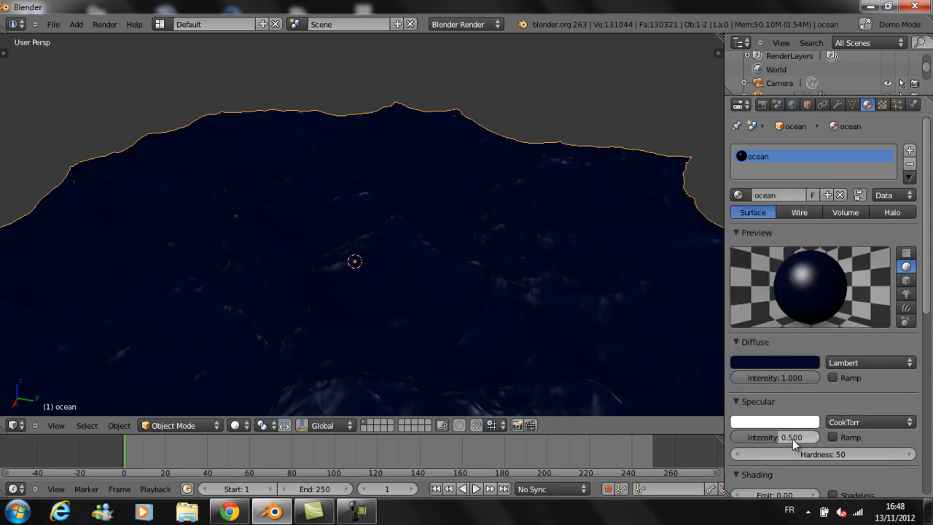
drag(764, 440, 671, 447)
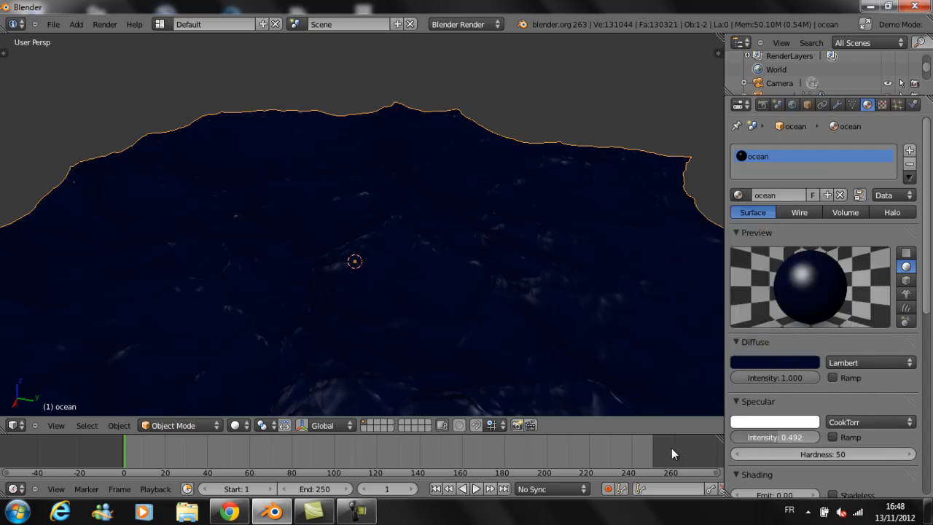
click(739, 396)
- Set the ocean material's emit to 0.5 and its translucency to 1
scroll(751, 393, down, 1)
click(773, 412)
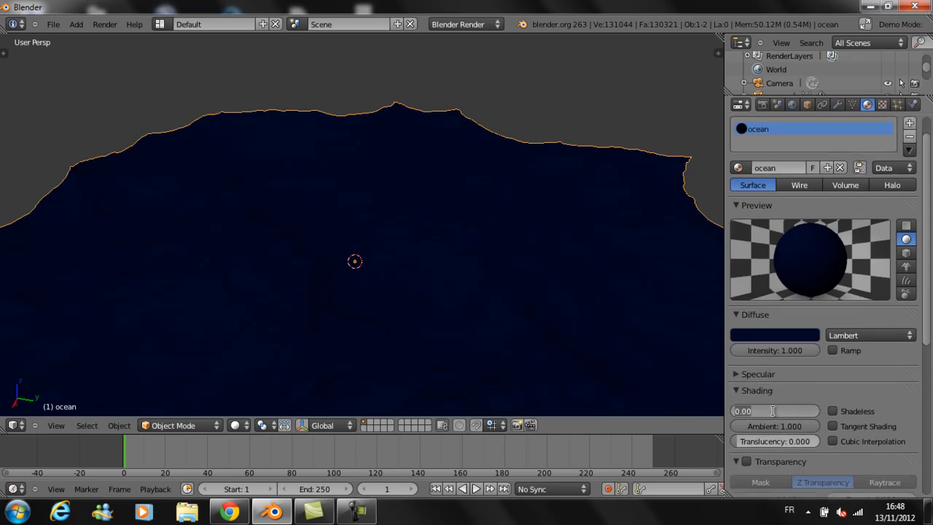
key(BackSpace)
text(.5)
key(Return)
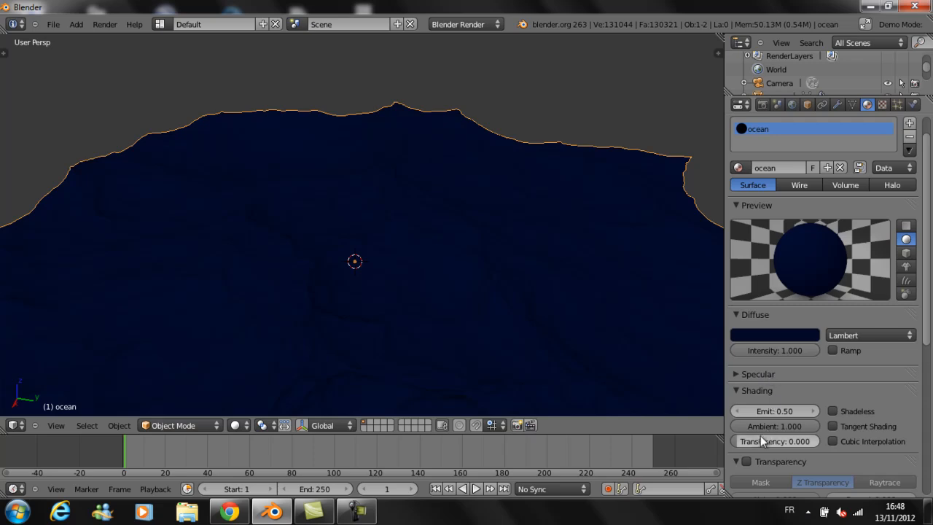
drag(760, 441, 867, 452)
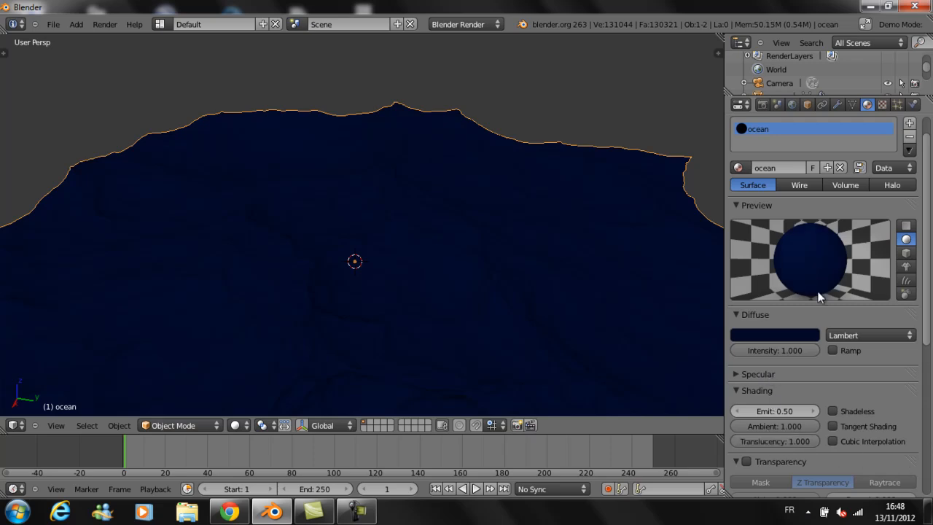
- Enable mirror reflections on the ocean material with a Fresnel of 0.8 and a blend of 5
scroll(911, 313, down, 3)
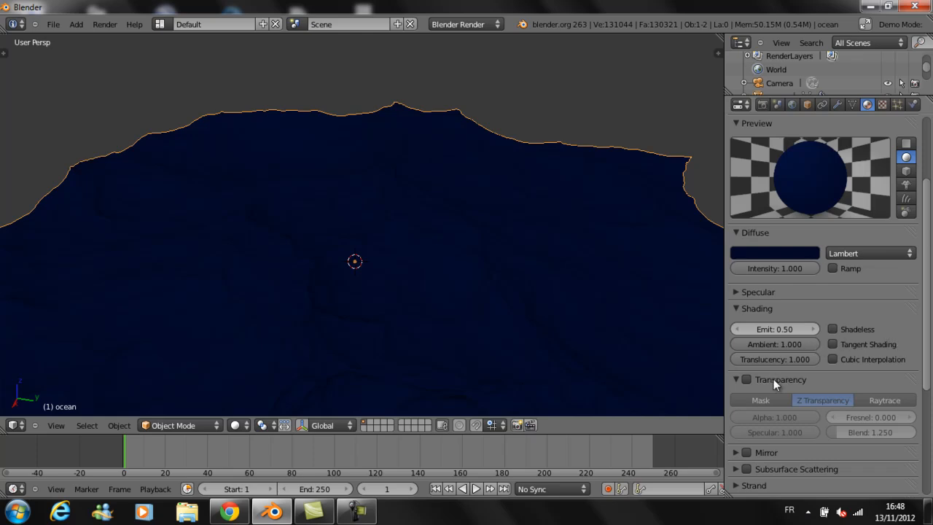
click(736, 378)
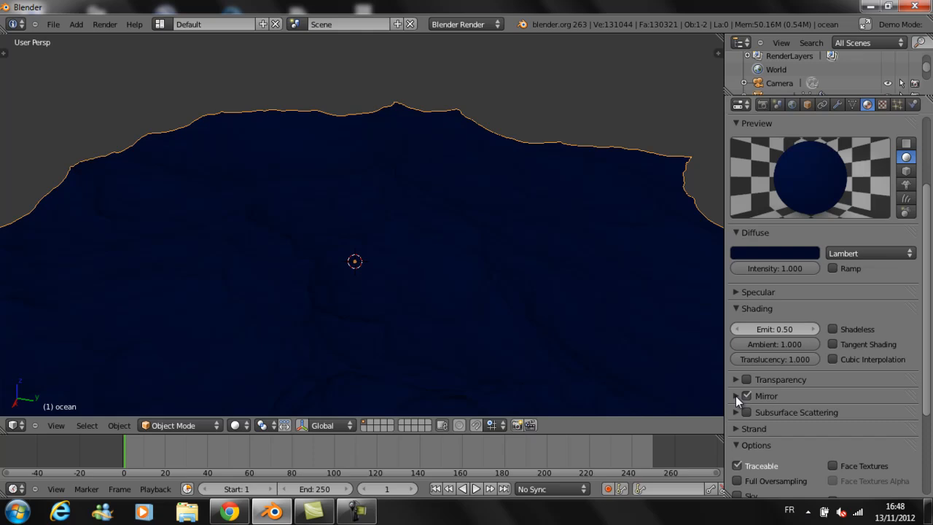
click(736, 395)
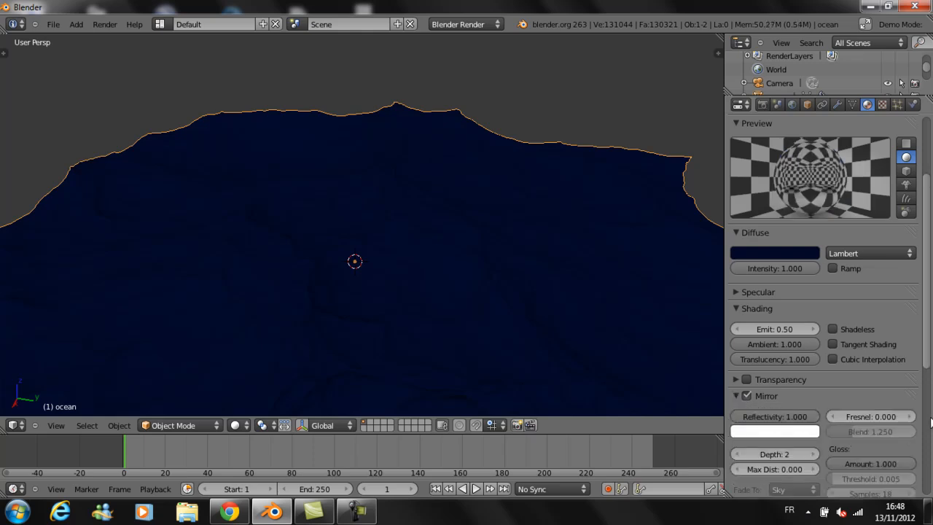
click(869, 417)
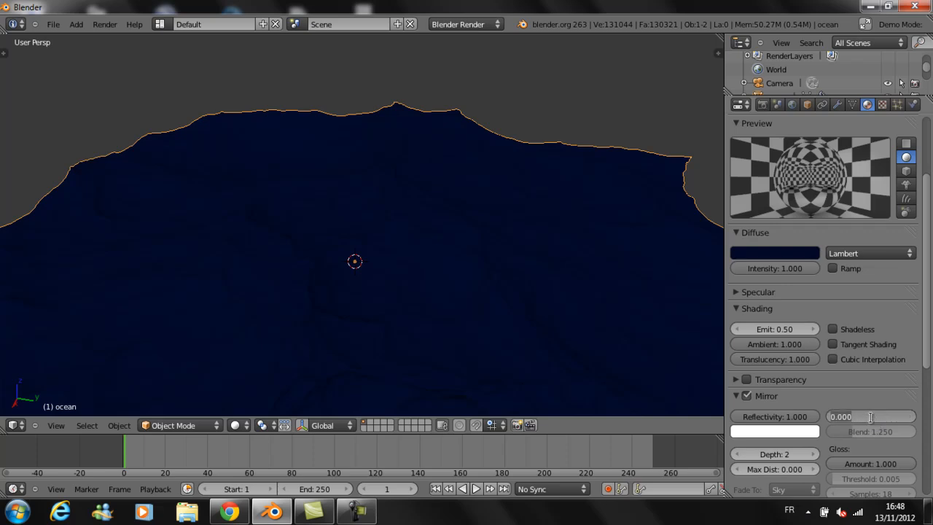
text(0.8)
key(Return)
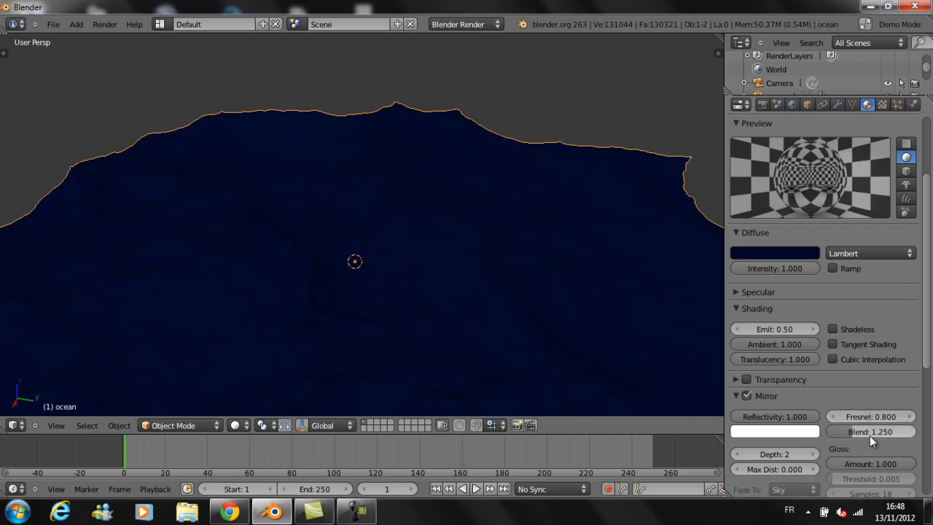
drag(860, 440, 932, 440)
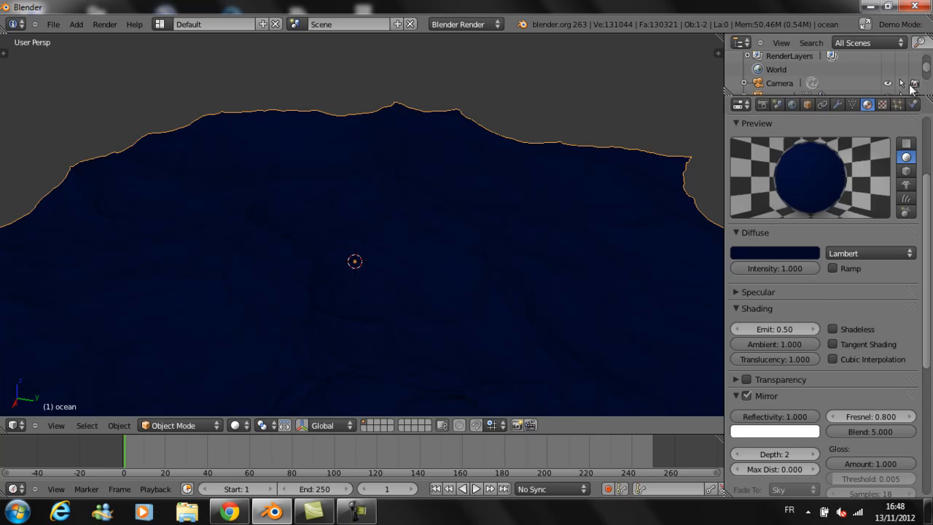
- Add new textures in the first three texture slots of the ocean material
click(882, 106)
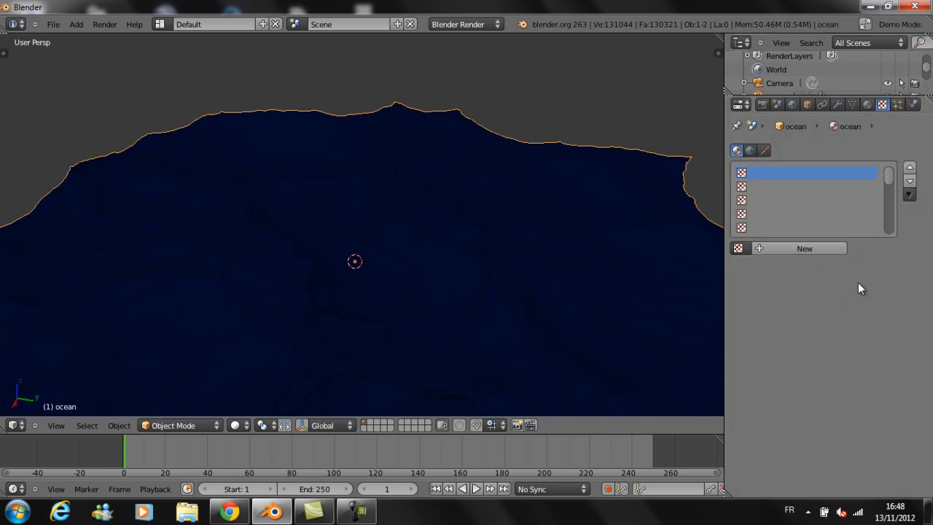
click(792, 250)
click(791, 187)
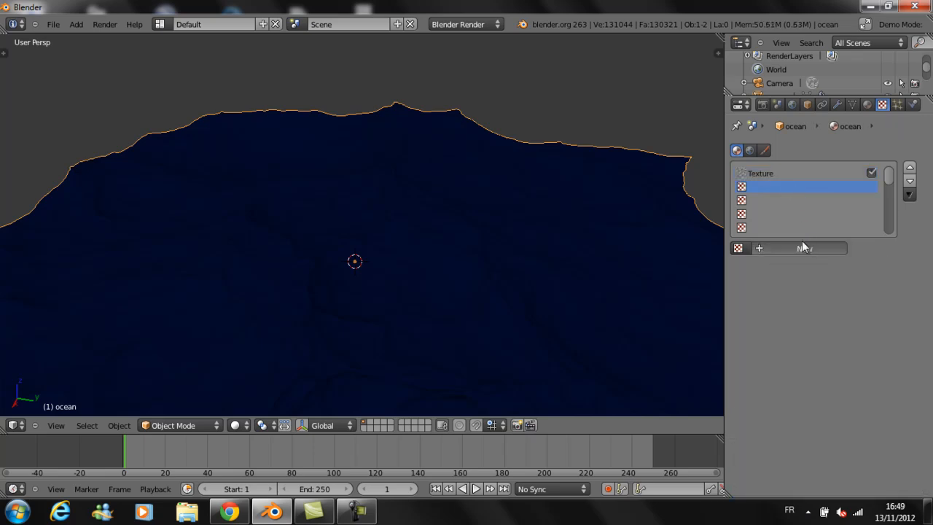
click(802, 246)
click(783, 201)
click(800, 252)
- Select the first texture and collapse its Clouds, Mapping and Influence settings
click(784, 174)
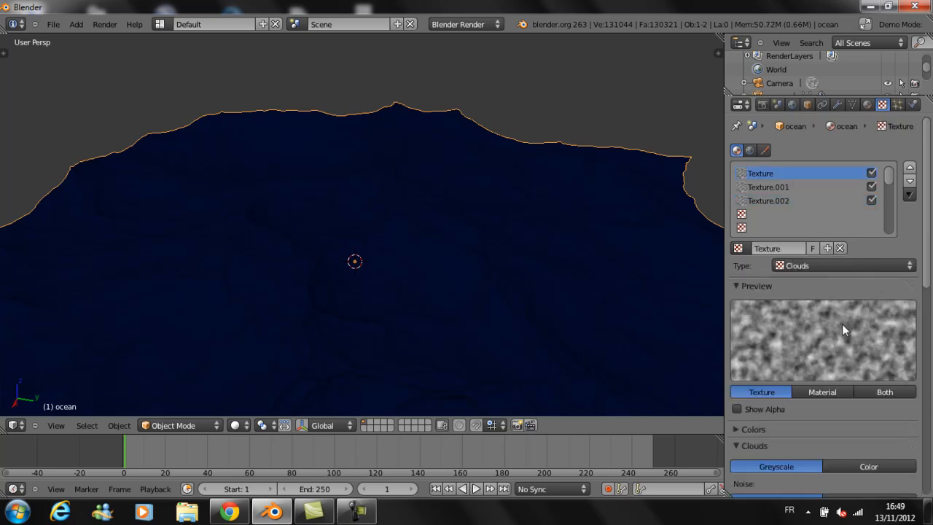
scroll(842, 324, down, 5)
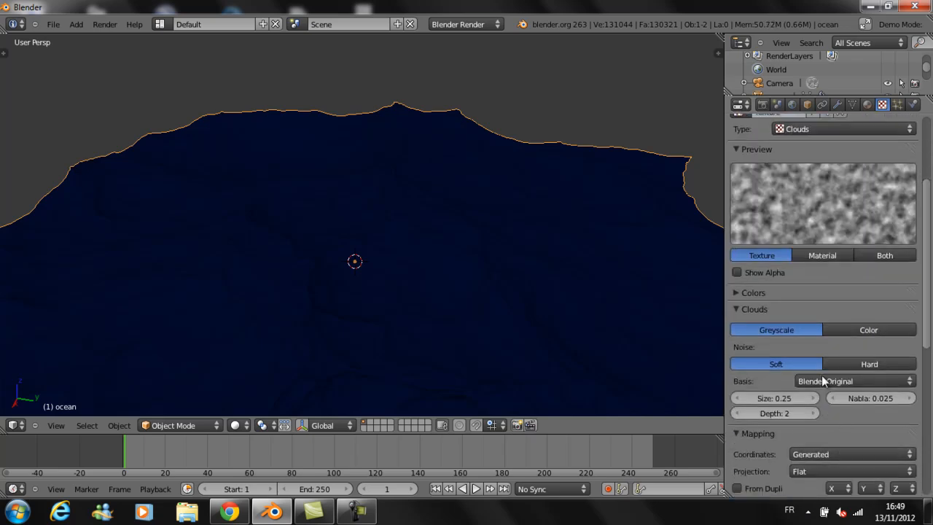
click(736, 294)
click(736, 294)
click(744, 307)
scroll(817, 302, down, 3)
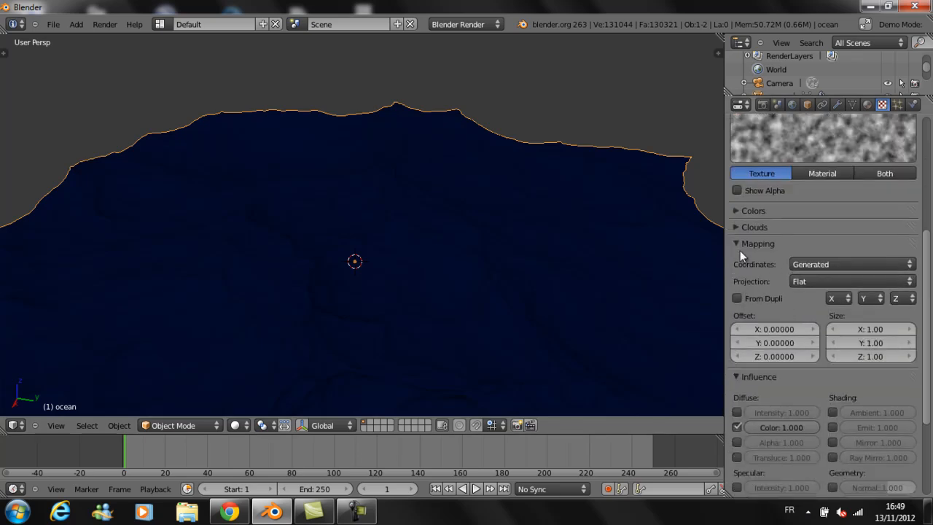
click(741, 245)
click(743, 259)
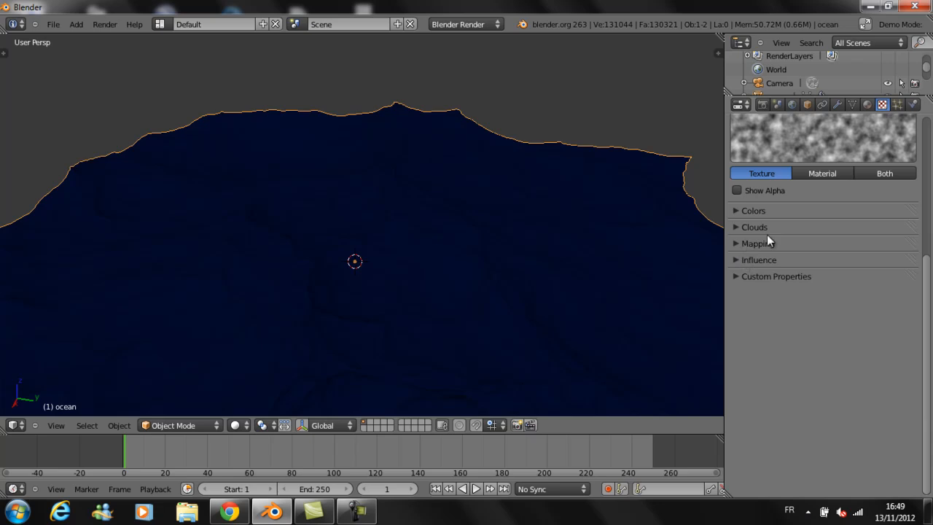
- Change the first texture's type to Ocean and assign the ocean object as its modifier object
scroll(767, 243, up, 4)
click(827, 155)
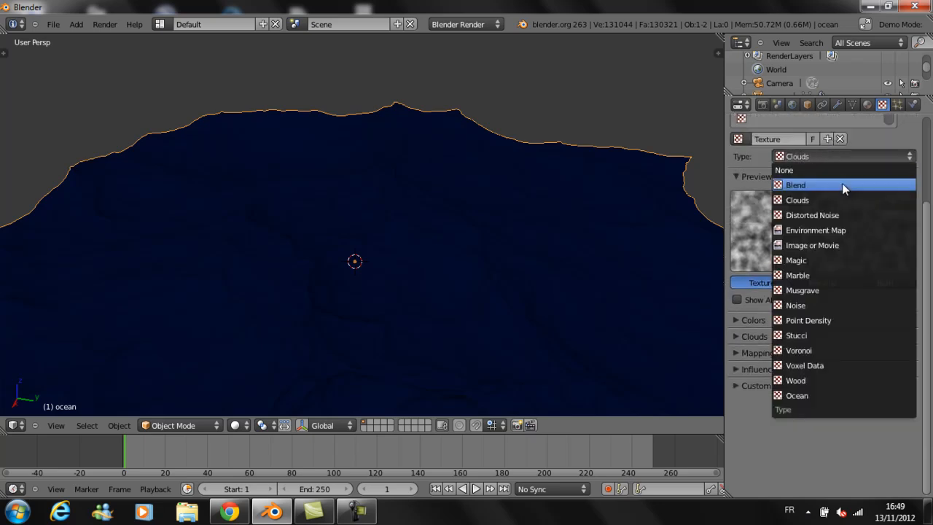
click(836, 395)
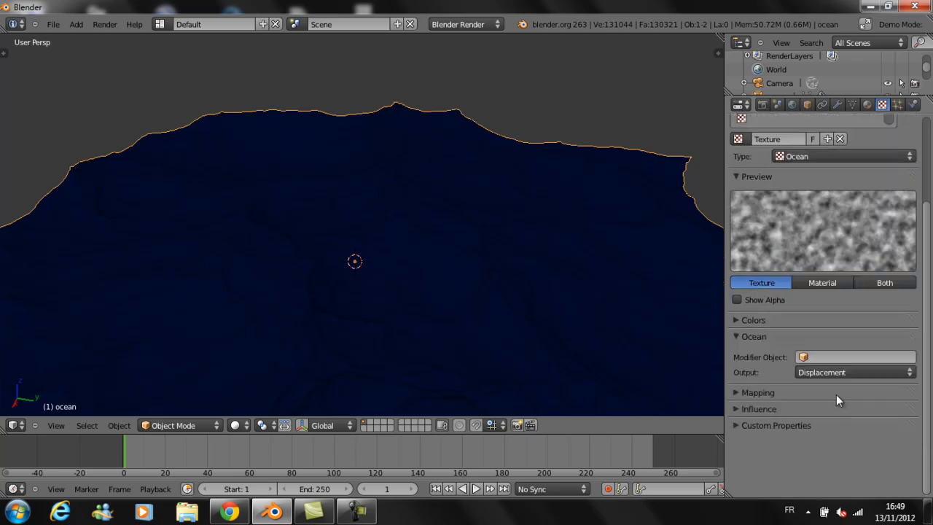
click(820, 358)
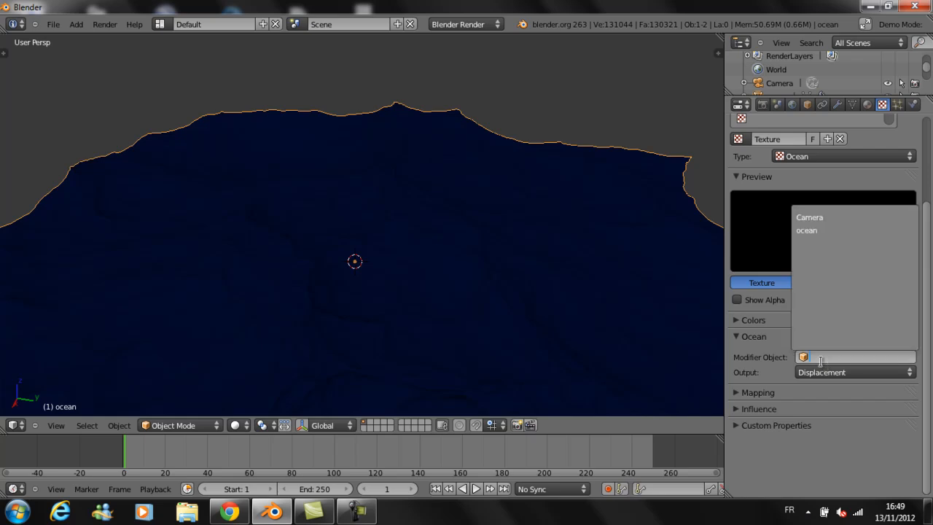
click(830, 234)
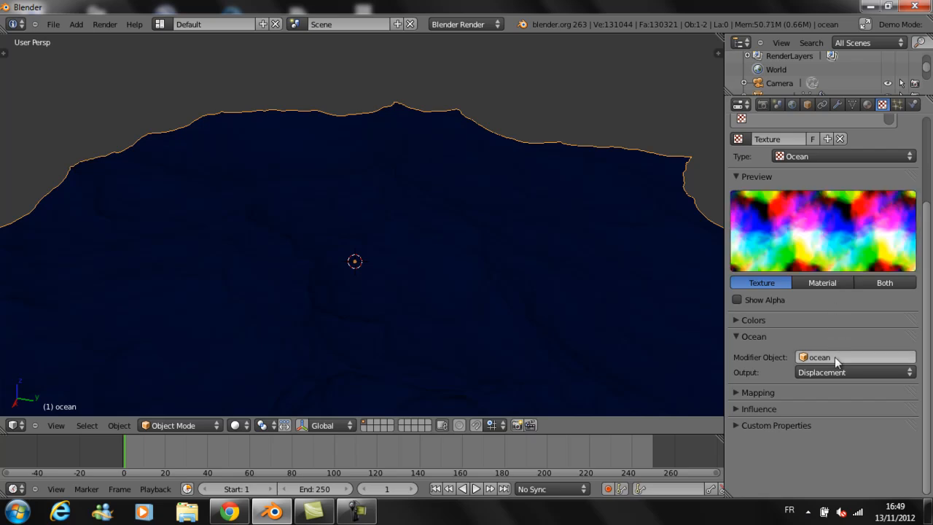
scroll(805, 241, up, 5)
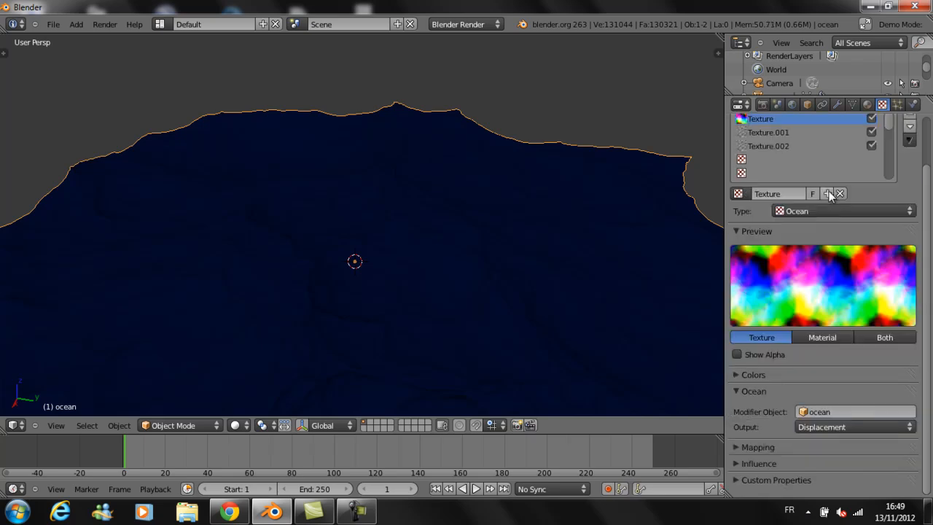
- For the first texture, replace the diffuse Color influence with Intensity and Translucency
click(799, 162)
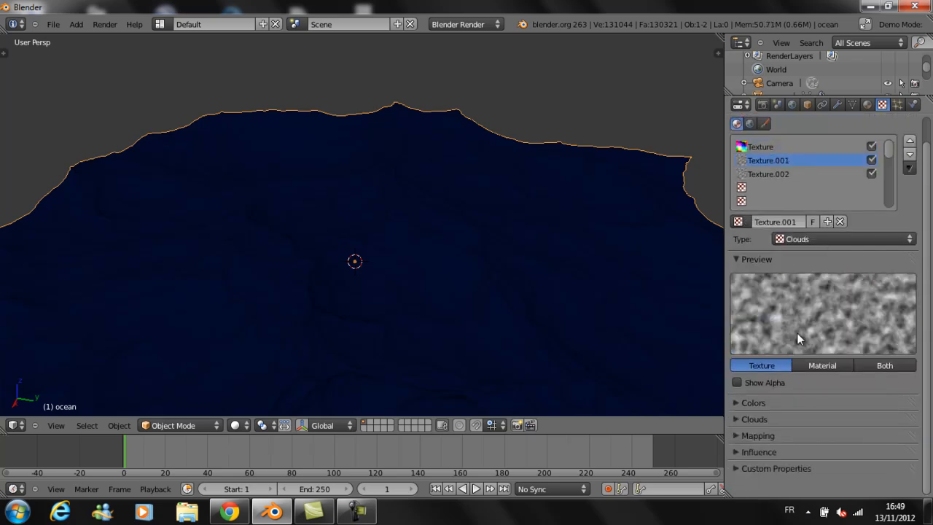
click(789, 146)
scroll(821, 445, down, 1)
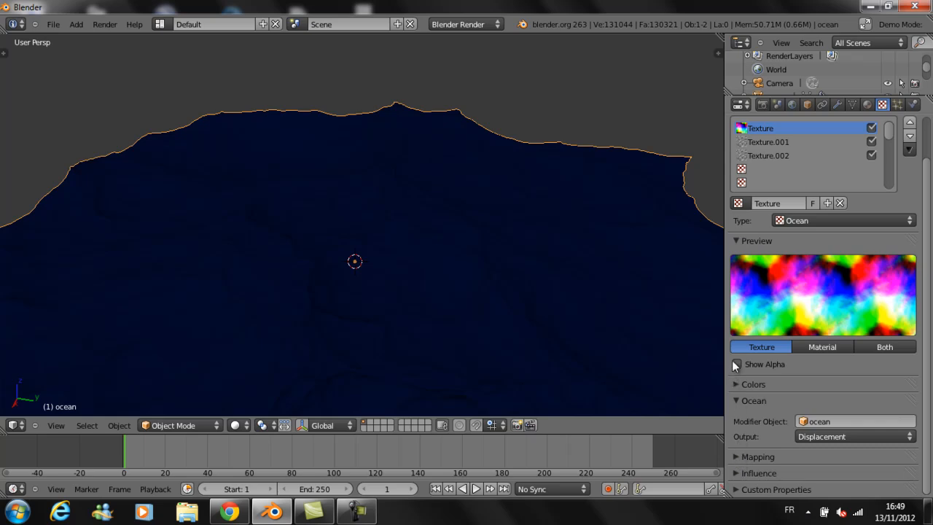
click(737, 400)
click(734, 431)
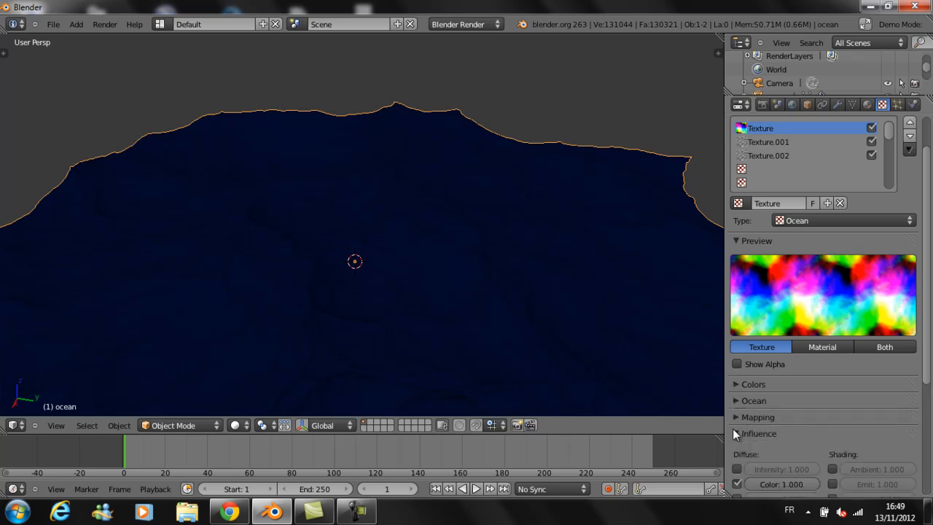
scroll(821, 426, down, 3)
click(736, 403)
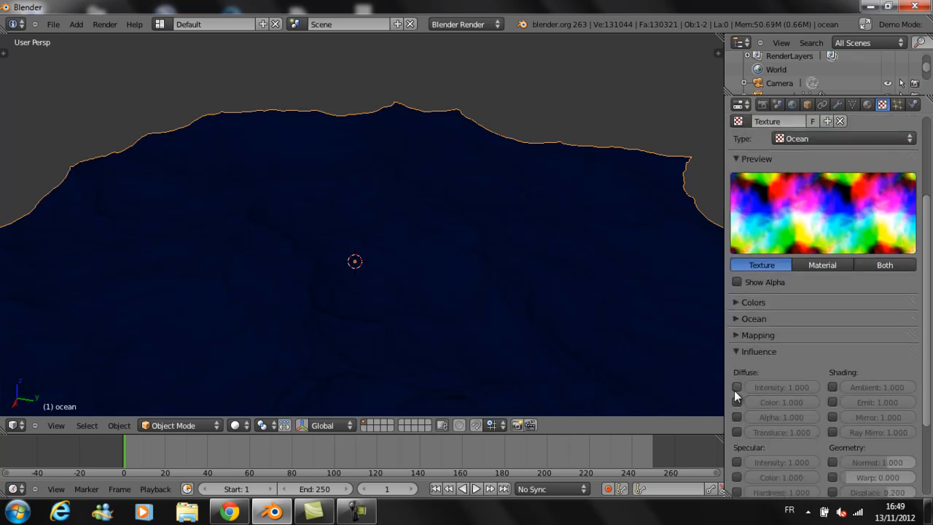
click(736, 387)
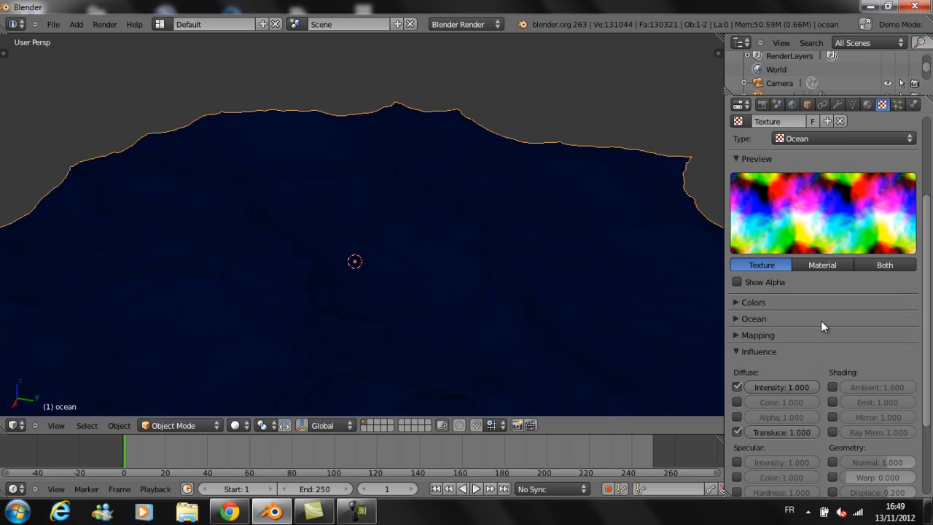
- Select the second texture and change its type from Clouds to Ocean
scroll(821, 320, up, 4)
click(771, 170)
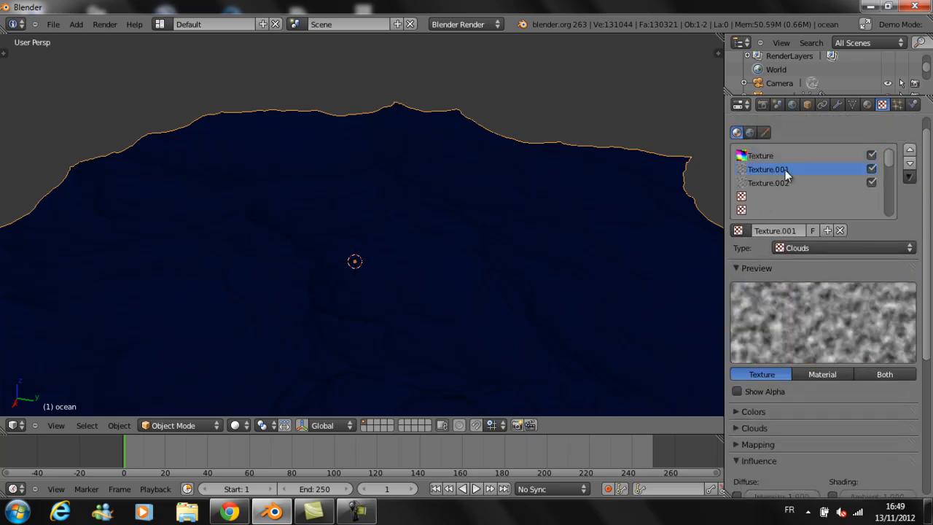
scroll(847, 312, down, 6)
scroll(841, 318, down, 1)
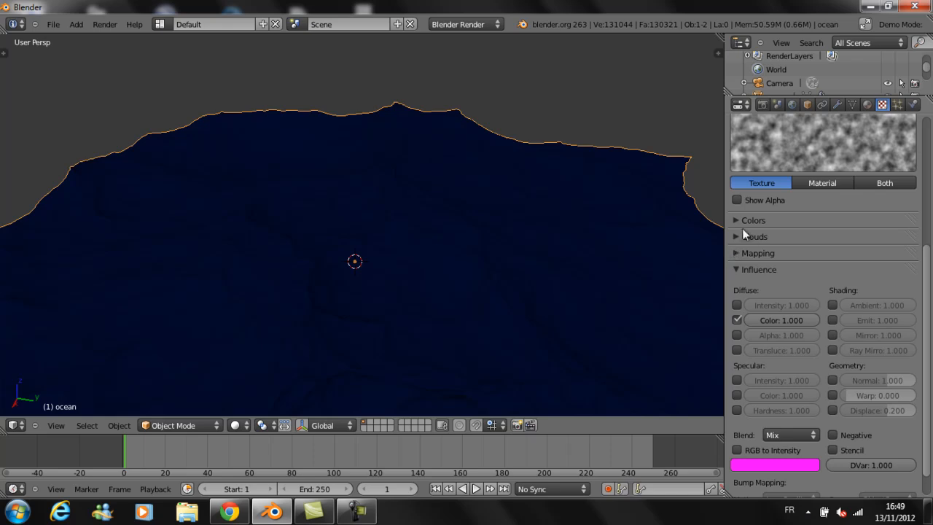
click(739, 237)
click(740, 237)
scroll(802, 204, up, 5)
click(816, 193)
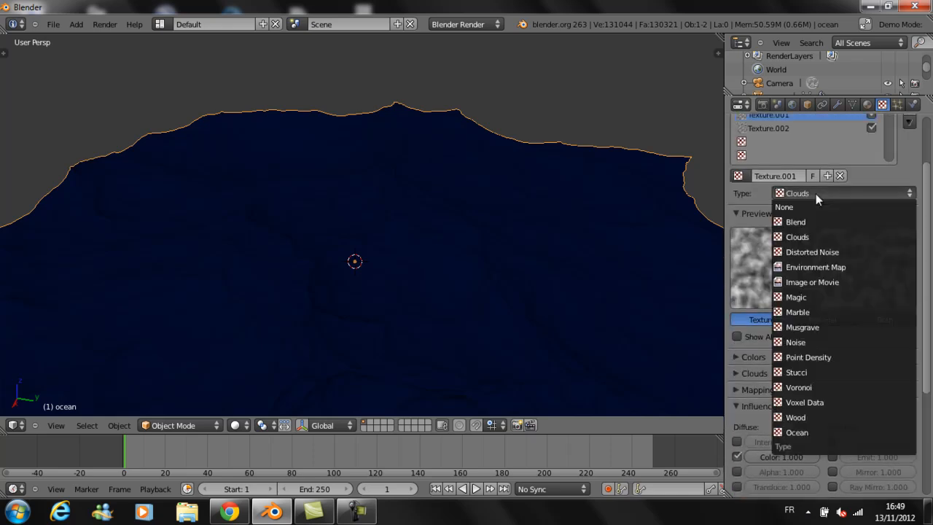
click(854, 432)
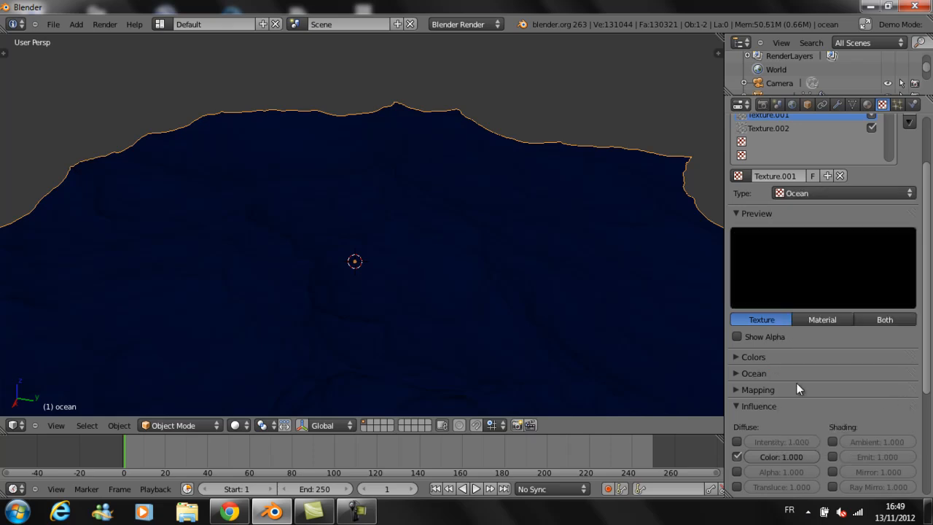
- Assign the ocean object as the second texture's modifier object and set its output to Eigenvectors (-)
click(742, 373)
click(841, 394)
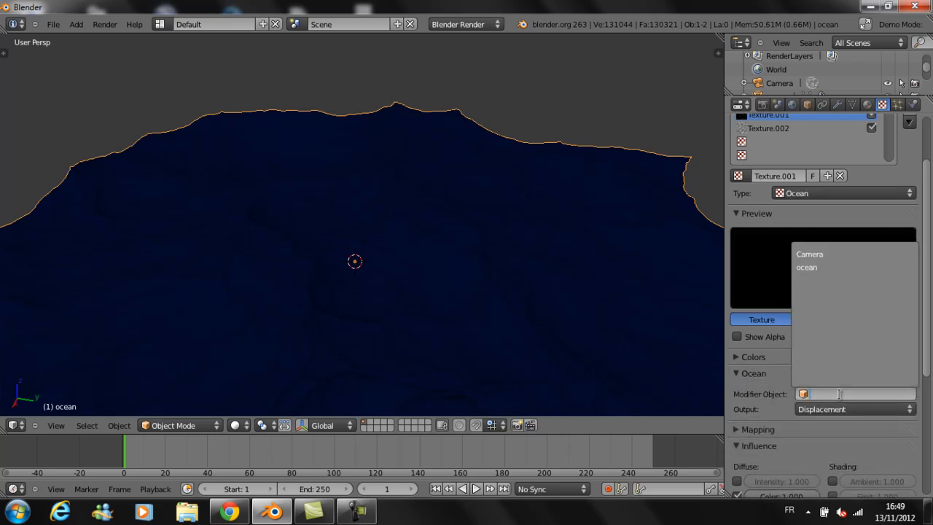
click(843, 268)
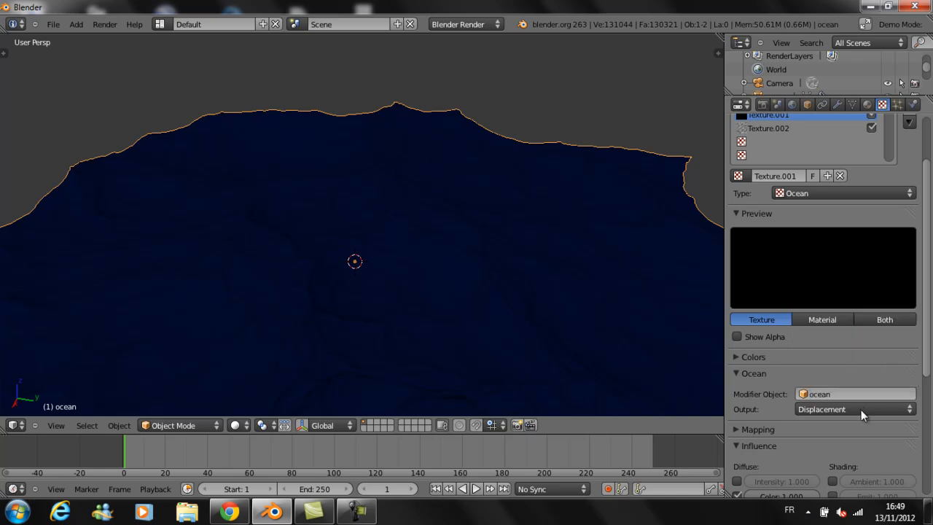
click(861, 409)
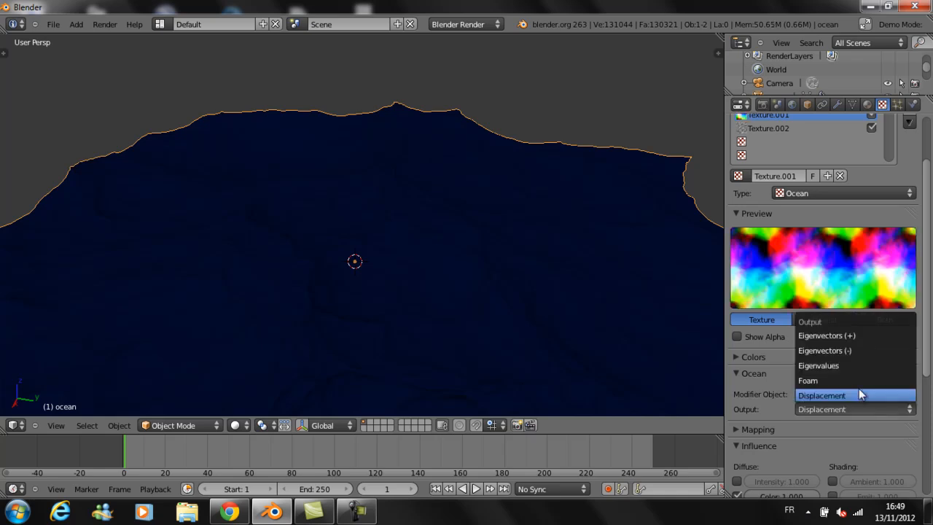
click(857, 350)
- Select the third texture and change its type from Clouds to Ocean
scroll(802, 212, up, 1)
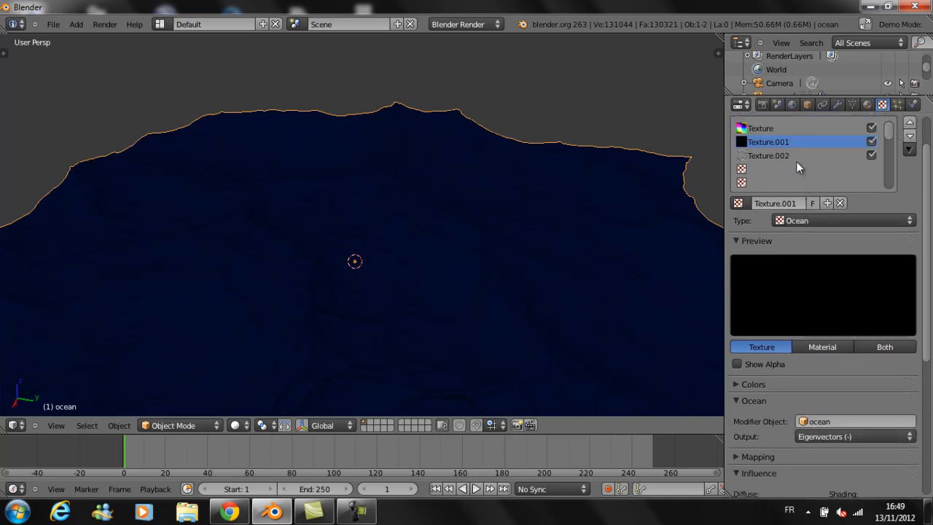
click(796, 157)
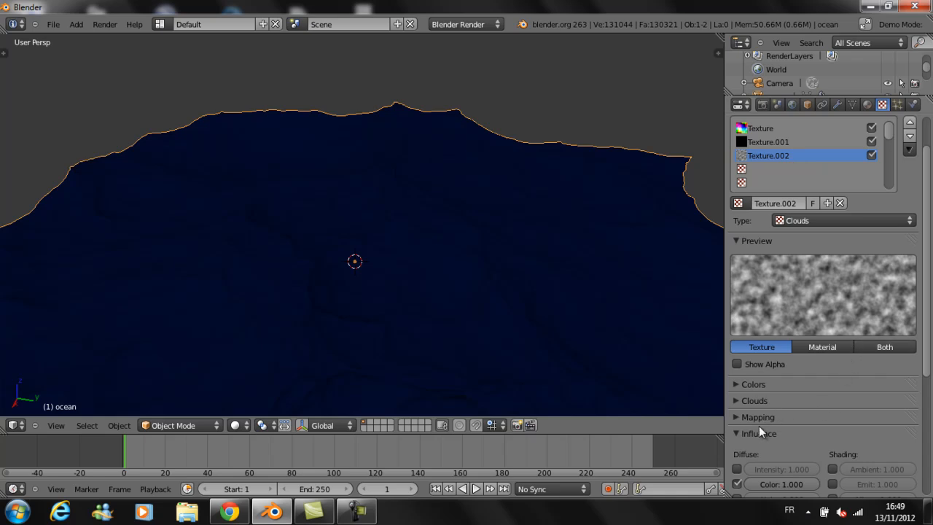
scroll(754, 426, down, 2)
scroll(803, 229, up, 1)
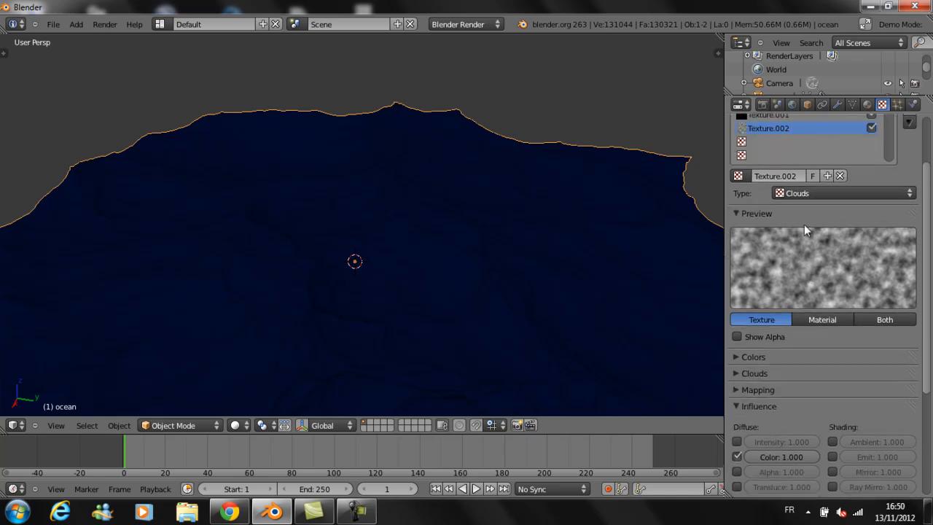
click(828, 192)
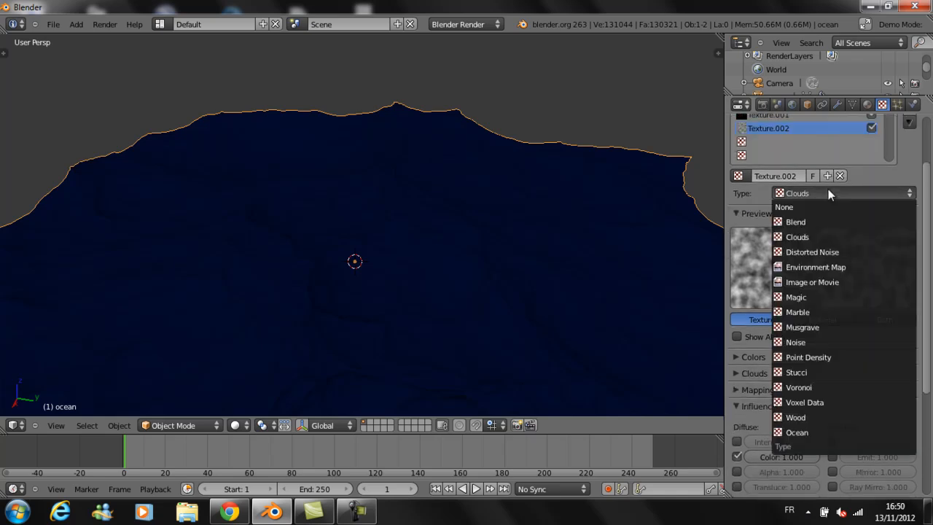
click(852, 432)
- Assign the ocean object as the third texture's modifier object and set its output to Eigenvectors (+)
click(846, 394)
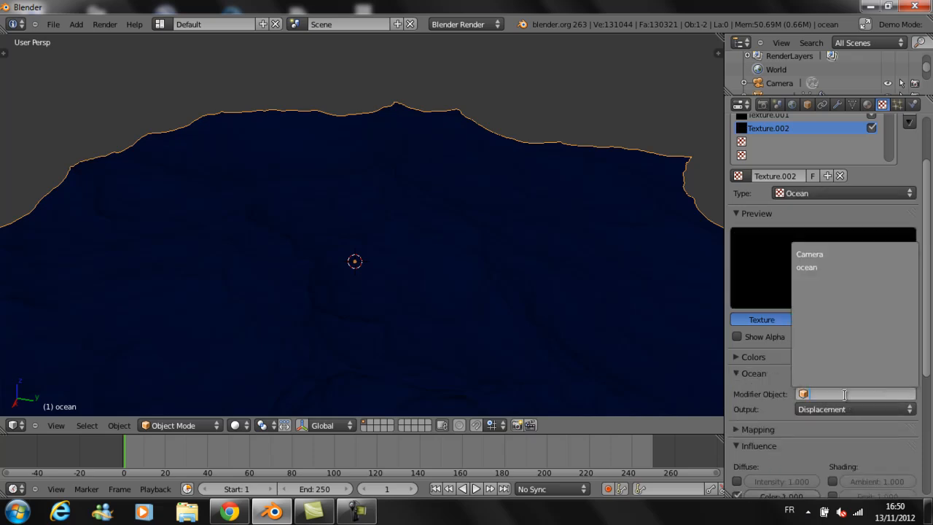
click(860, 408)
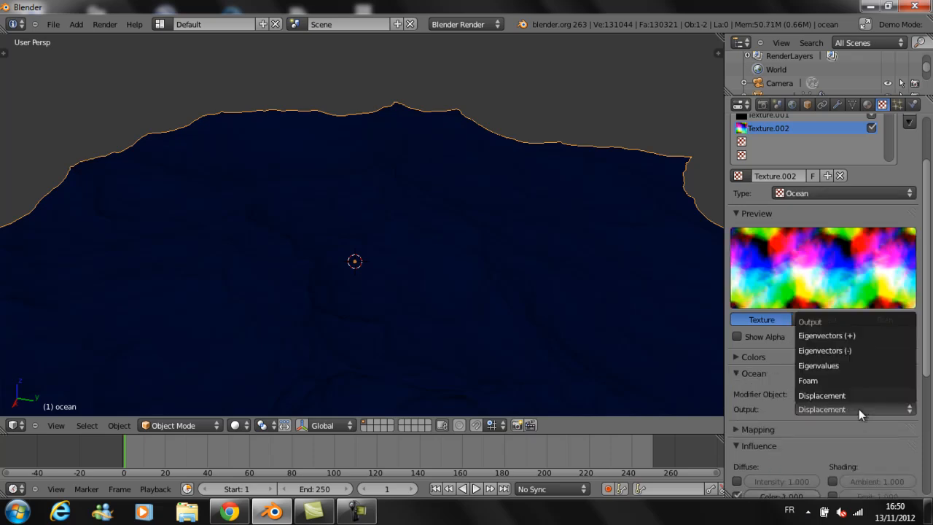
click(849, 336)
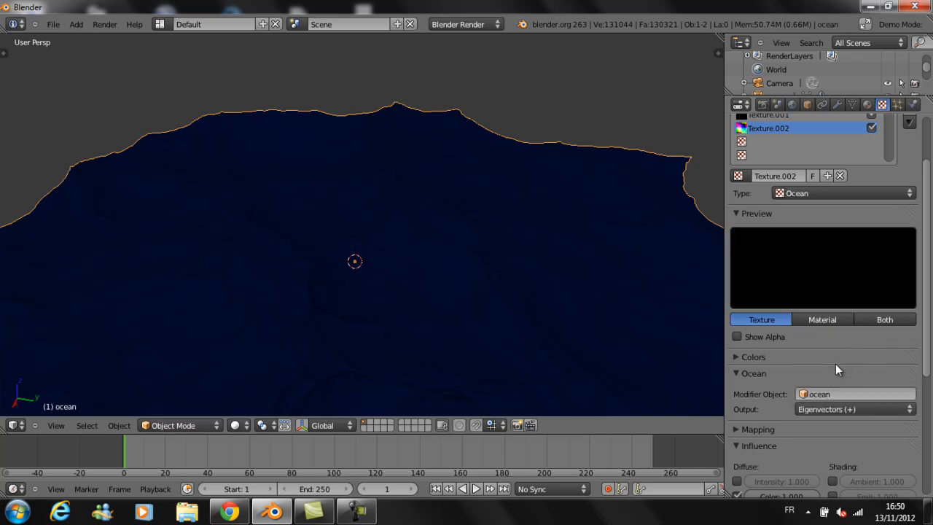
- Set the third texture's mapping coordinates to Normal
scroll(809, 196, up, 3)
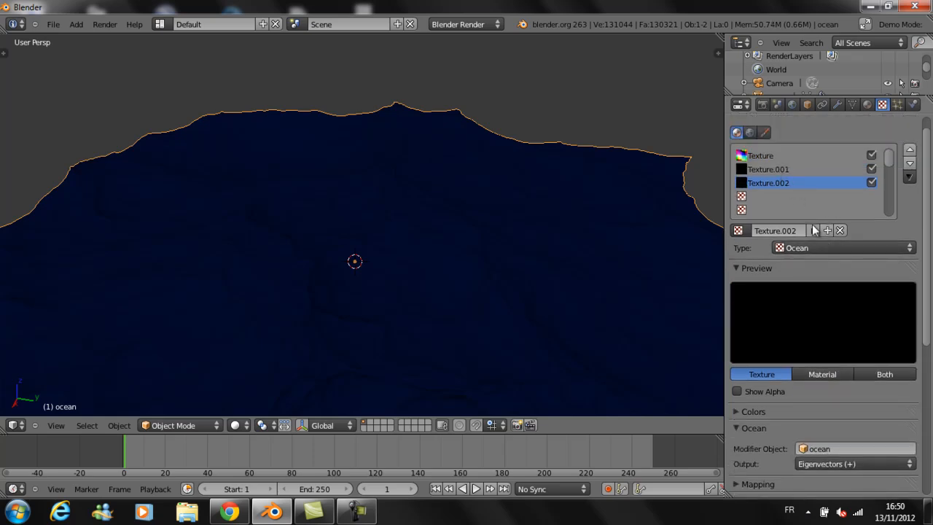
scroll(866, 382, down, 5)
click(738, 337)
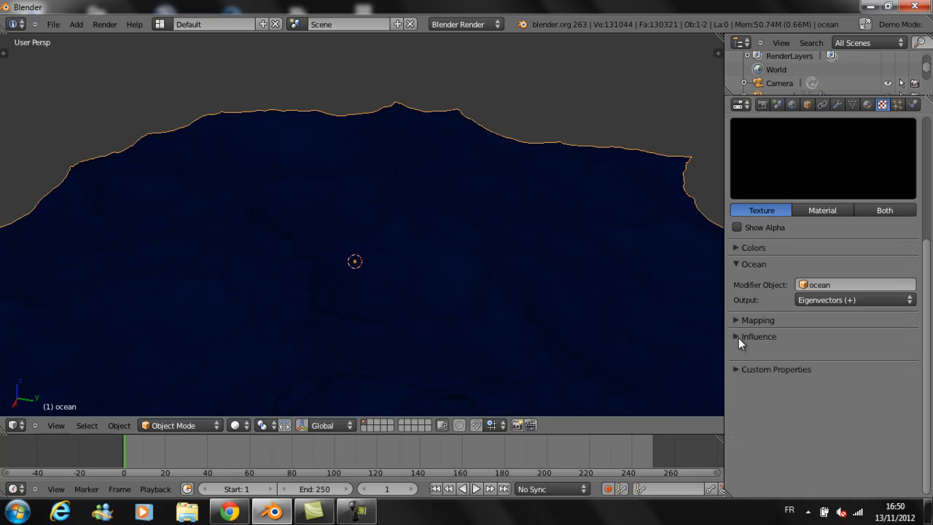
click(739, 336)
click(751, 319)
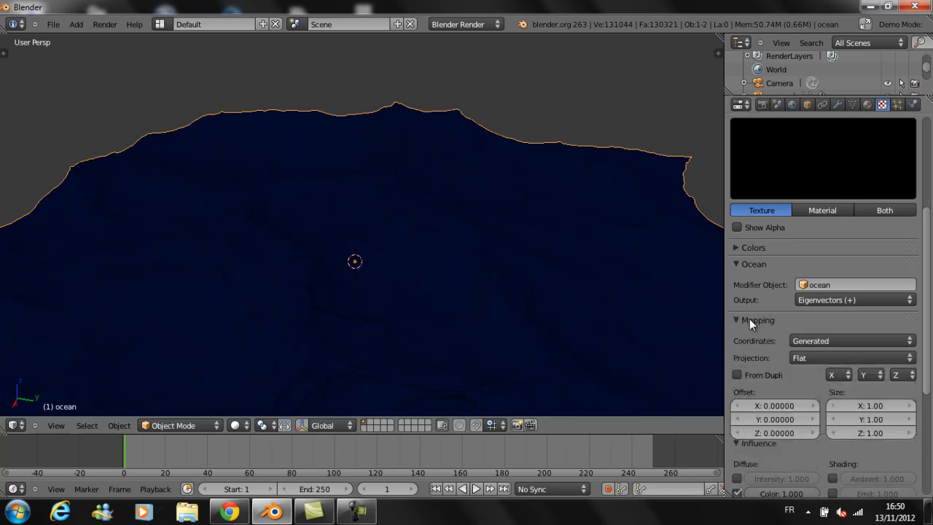
click(820, 340)
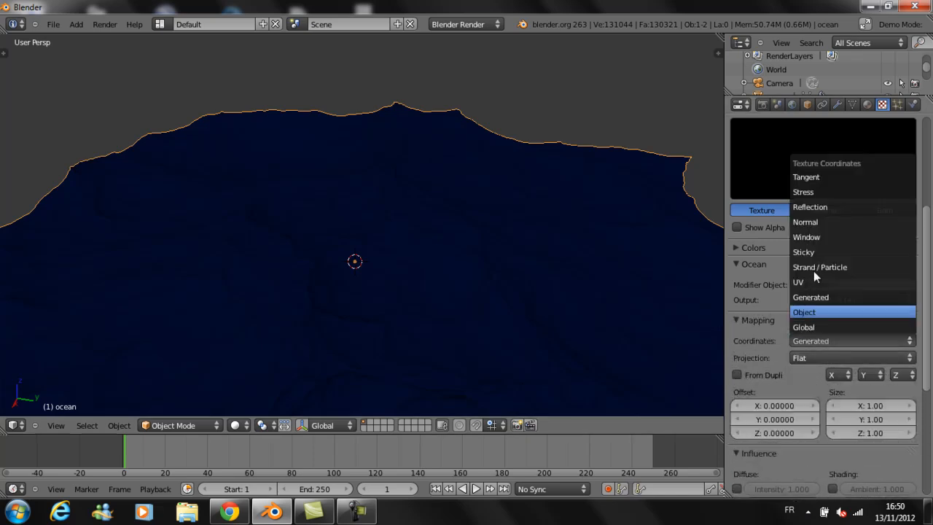
click(836, 222)
- Set the second texture's mapping coordinates to Normal
scroll(822, 234, up, 4)
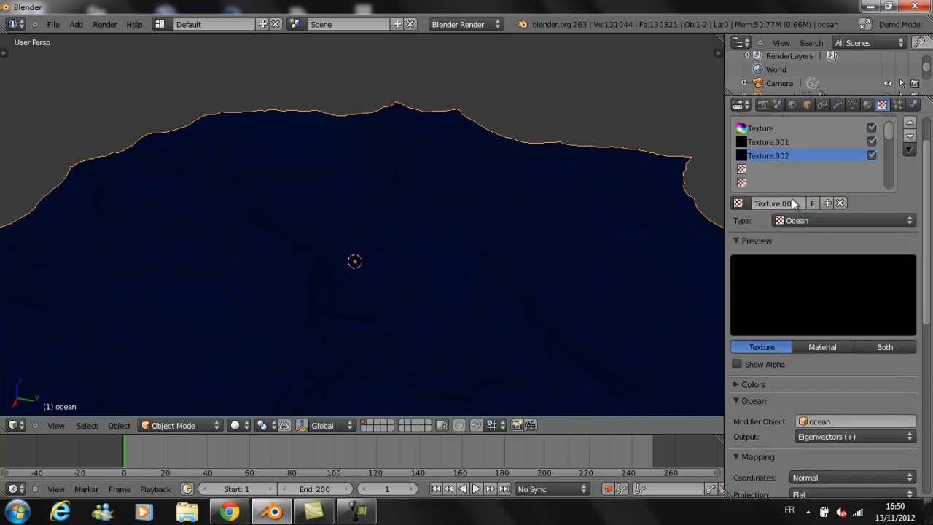
click(778, 142)
scroll(853, 380, down, 5)
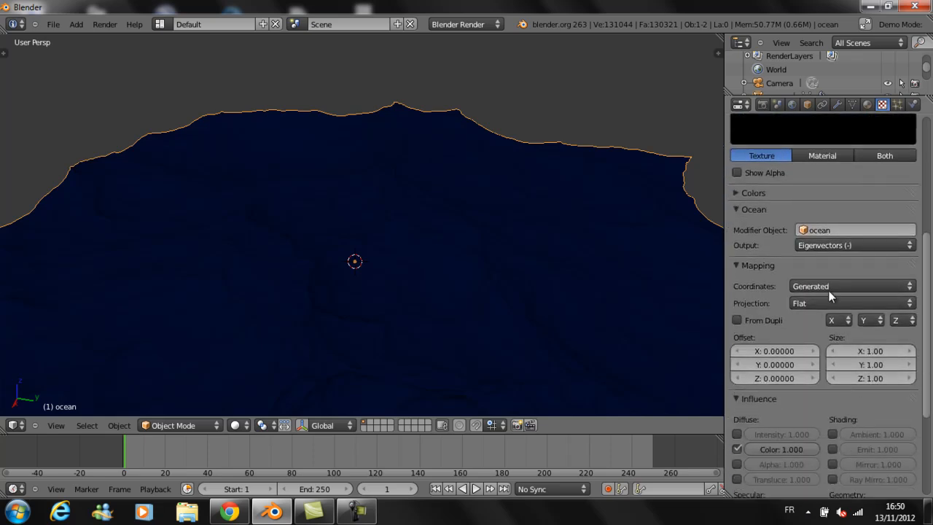
click(829, 290)
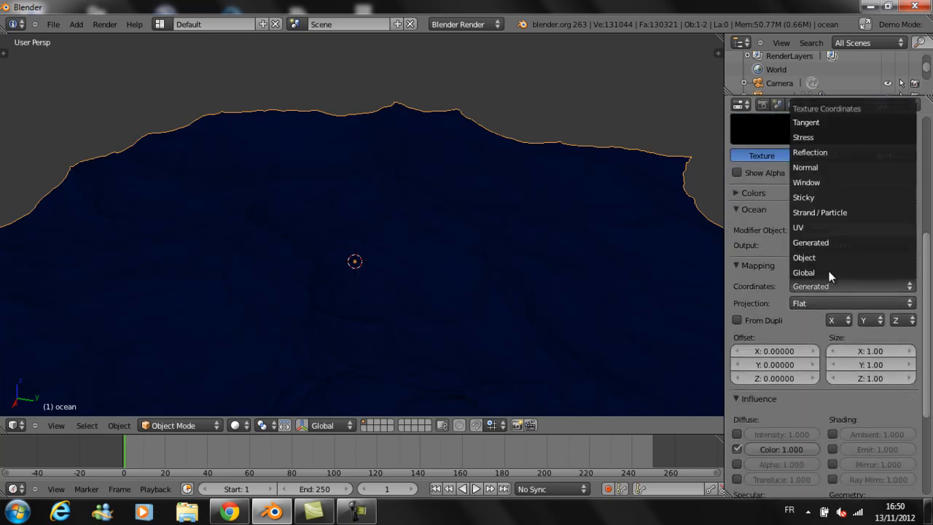
click(826, 167)
- For the second texture, replace the diffuse Color influence with Intensity and enable the geometry Normal influence at 0.1
scroll(816, 379, down, 3)
click(736, 394)
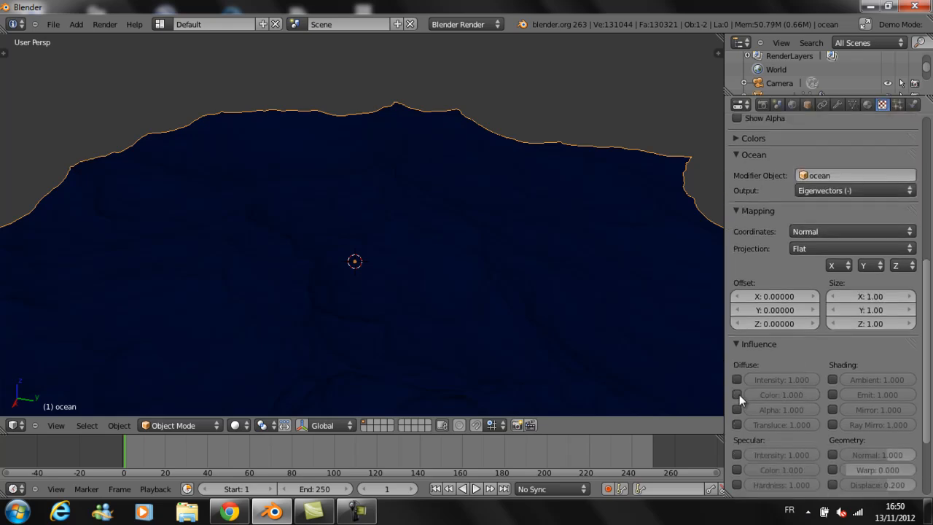
click(736, 379)
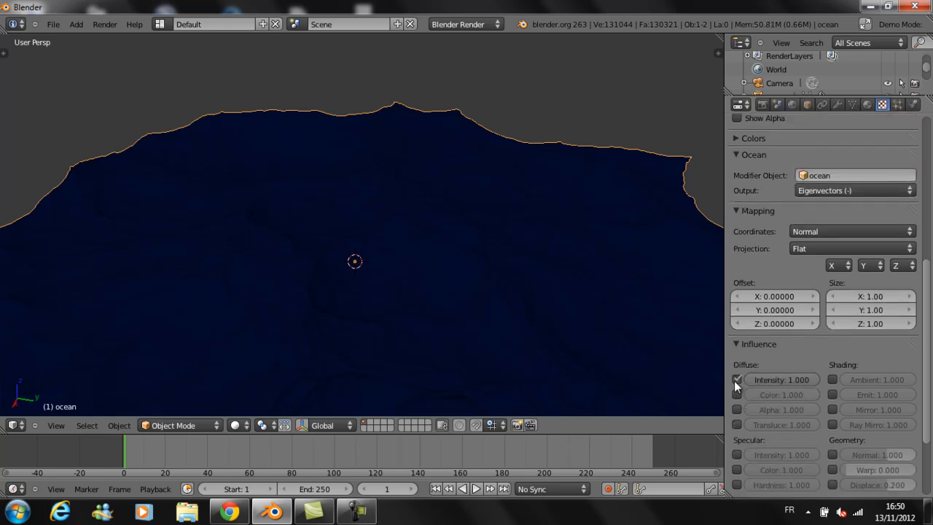
click(832, 454)
click(871, 453)
text(0.1)
key(Return)
- For the third texture, replace the diffuse Color influence with Intensity and enable the geometry Normal influence at 0.1
scroll(803, 270, up, 4)
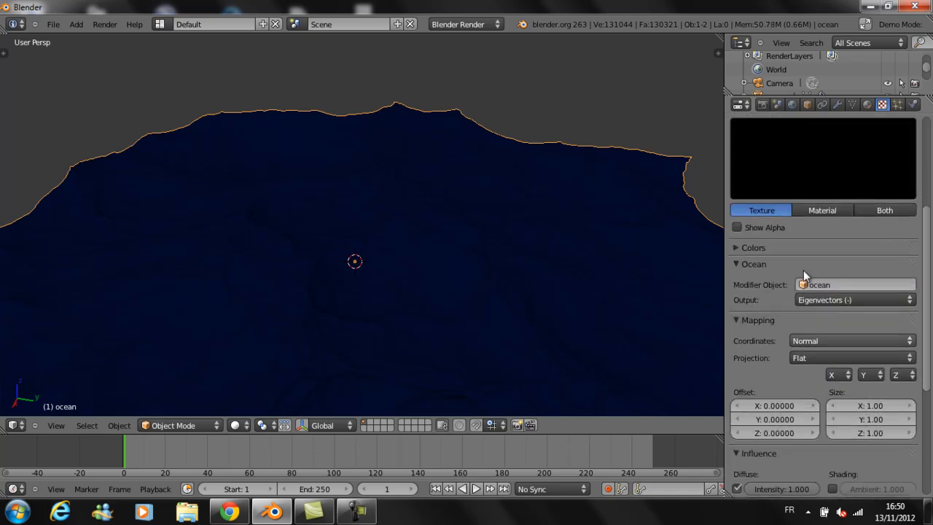
scroll(805, 233, up, 4)
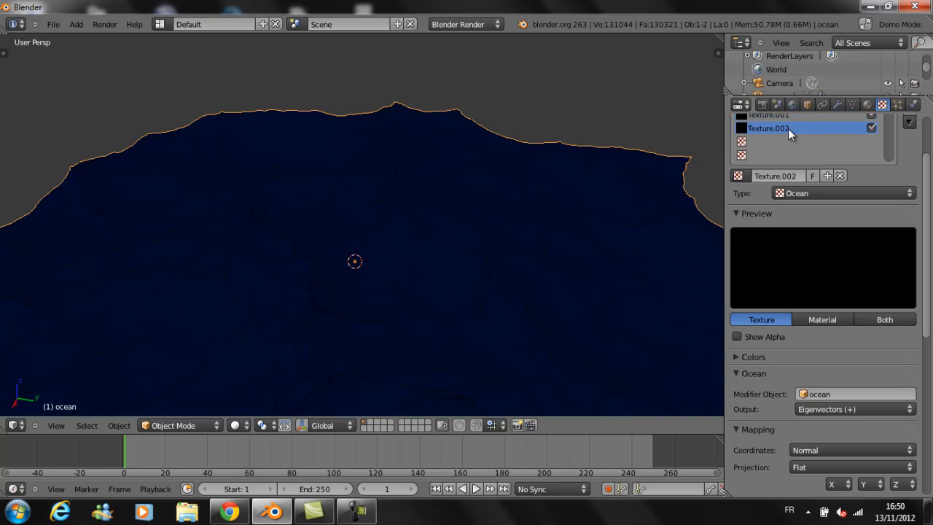
scroll(873, 457, down, 11)
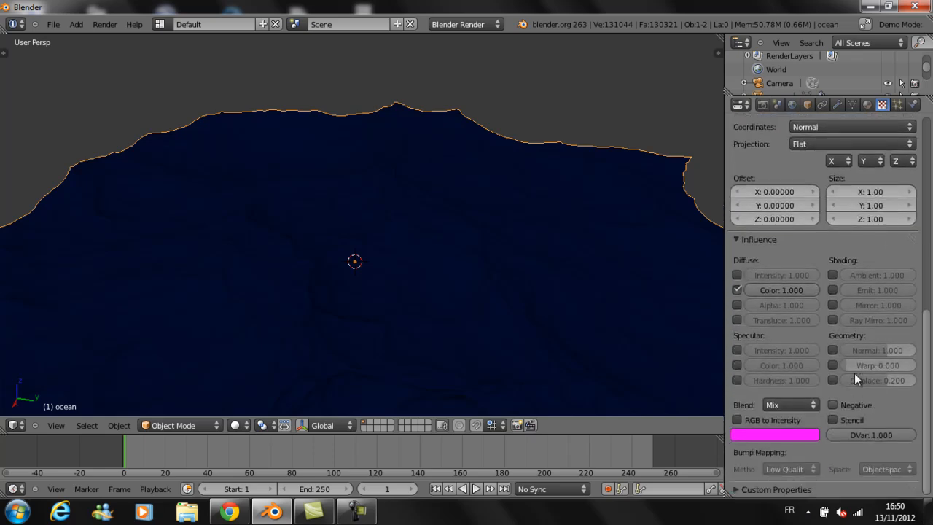
click(737, 290)
click(736, 275)
click(832, 350)
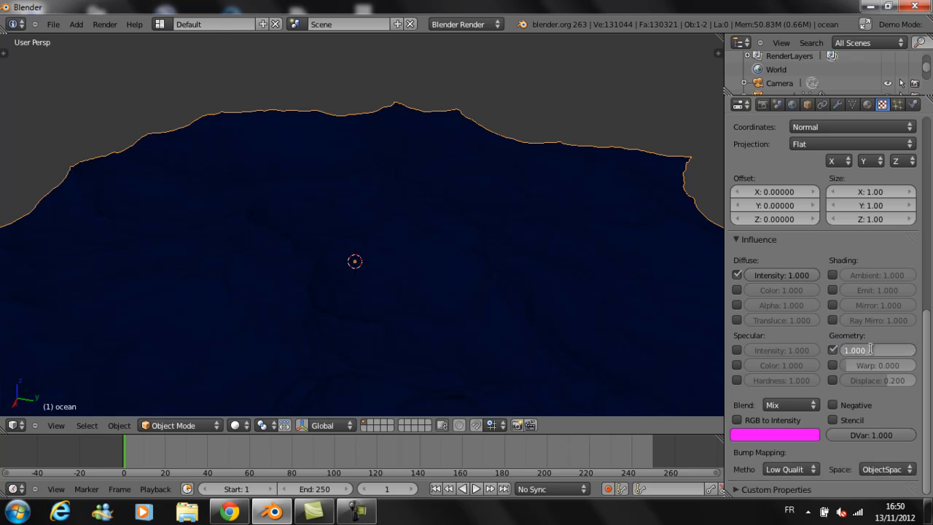
click(871, 349)
text(0.1)
key(Return)
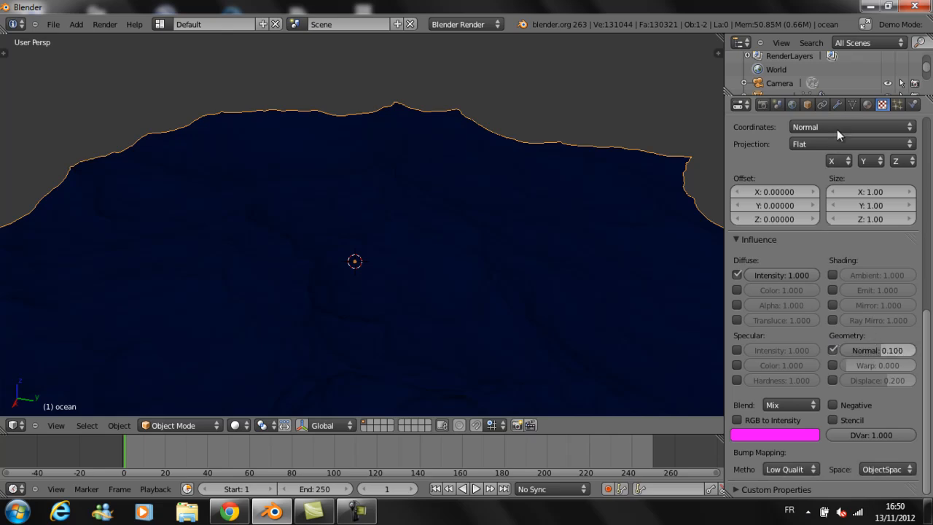
- Turn on Generate Normals in the ocean object's Ocean modifier
click(838, 104)
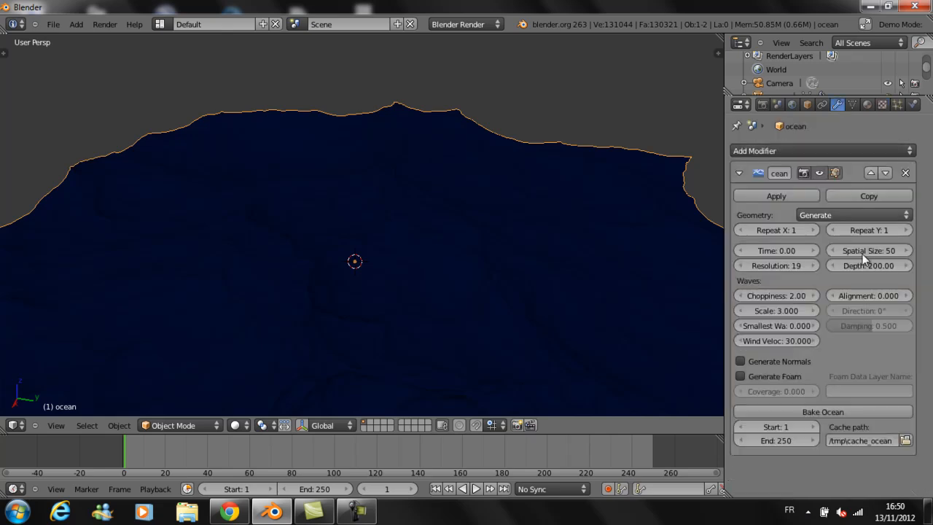
click(772, 363)
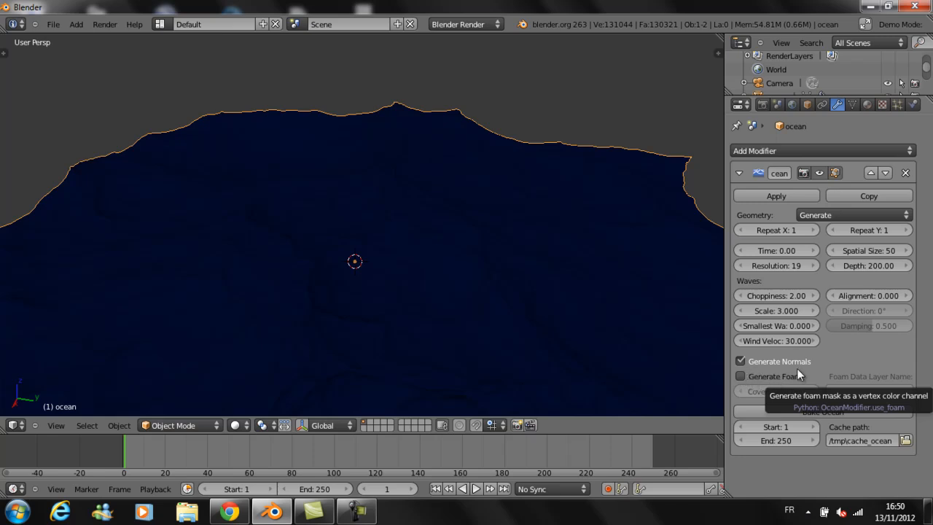
- Try Generate Foam in the ocean object's Ocean modifier and undo it
click(737, 377)
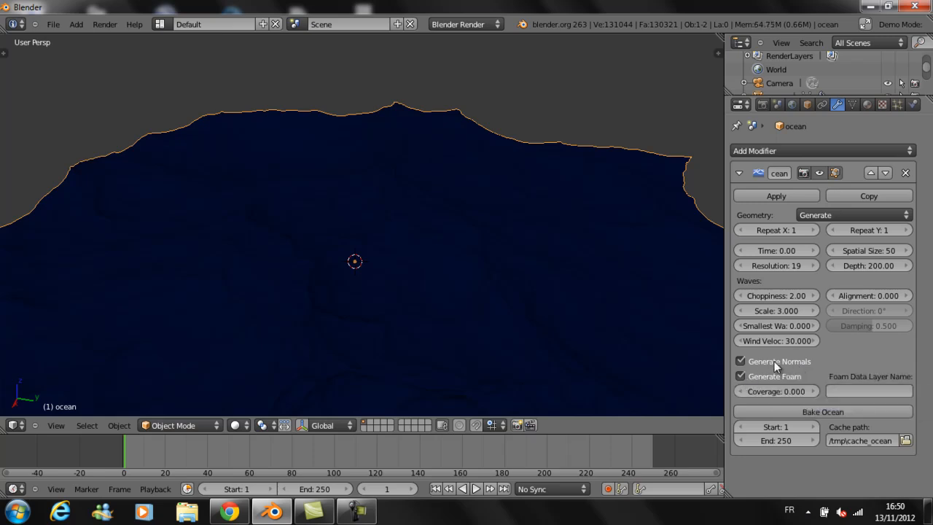
key(ctrl+z)
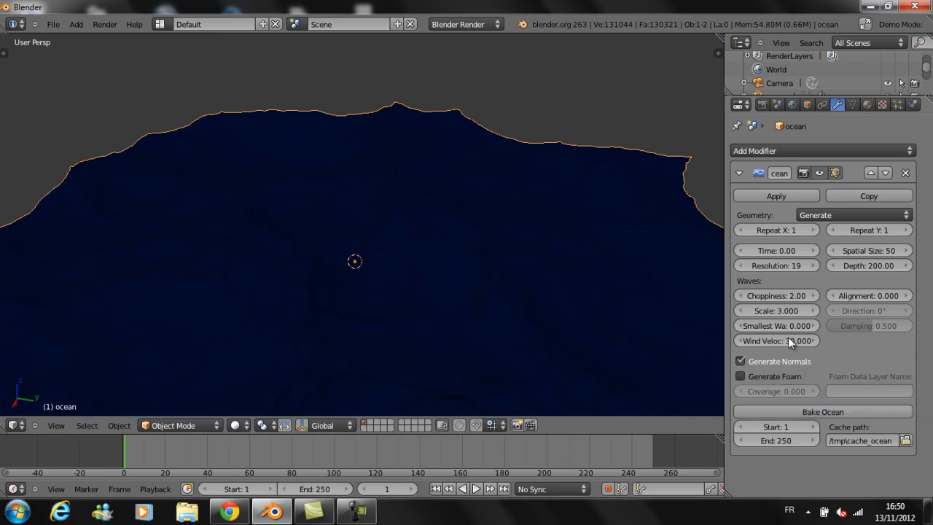
- Review the ocean texture's output setting and the material's preview on different preview shapes
click(881, 105)
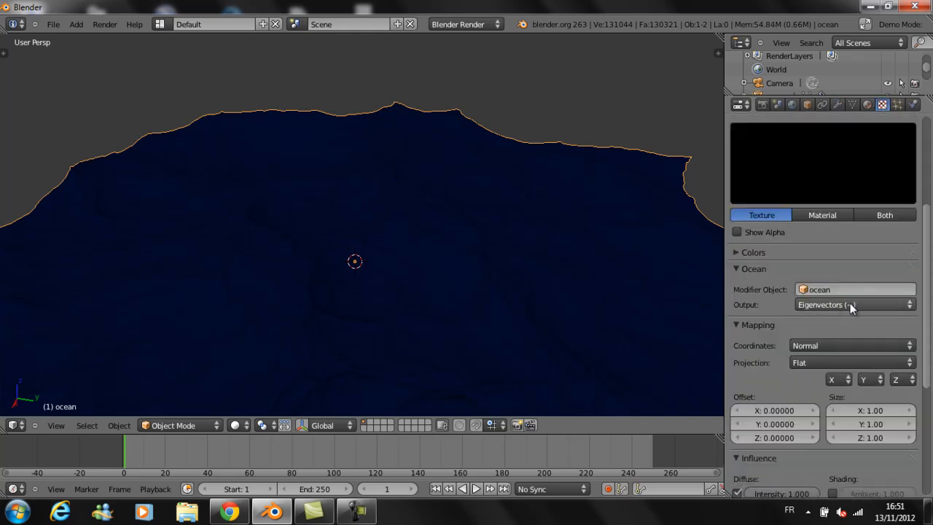
click(834, 302)
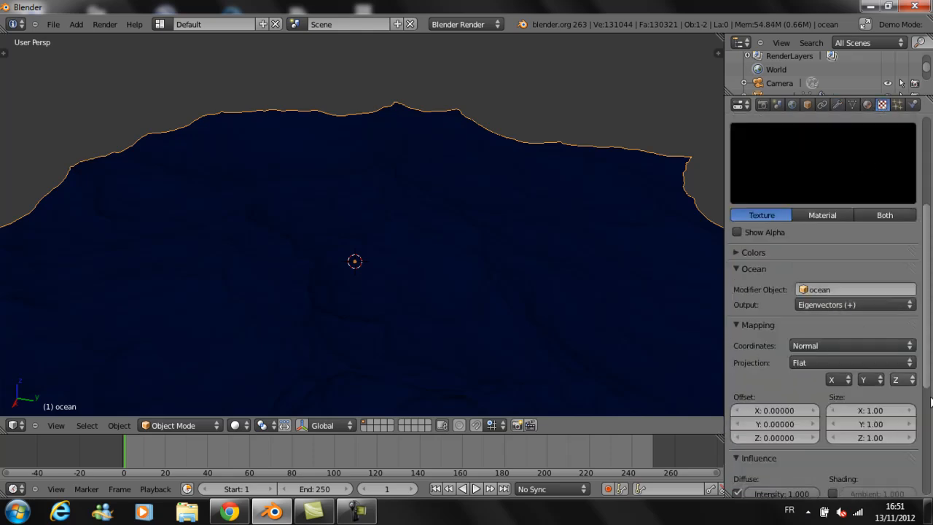
click(867, 104)
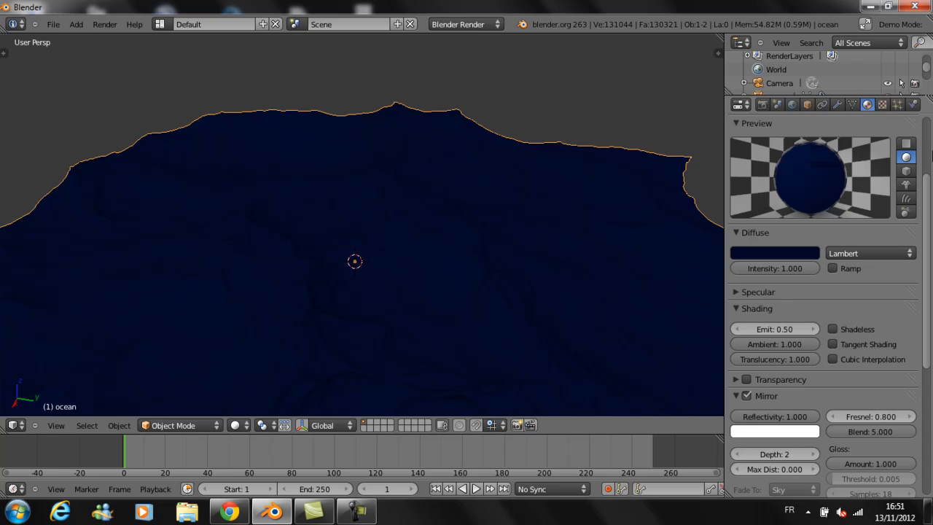
click(909, 172)
click(910, 157)
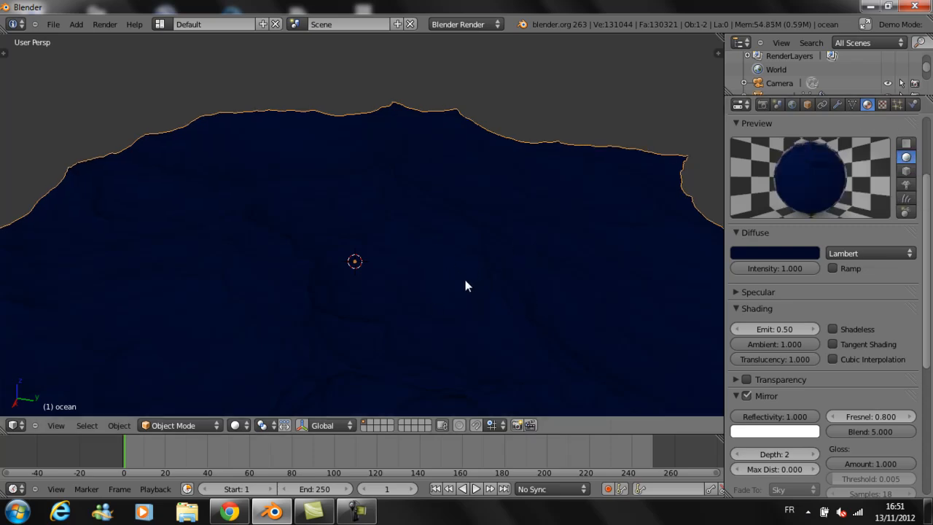
- Add a Sun lamp to the scene
scroll(465, 285, up, 3)
key(shift+a)
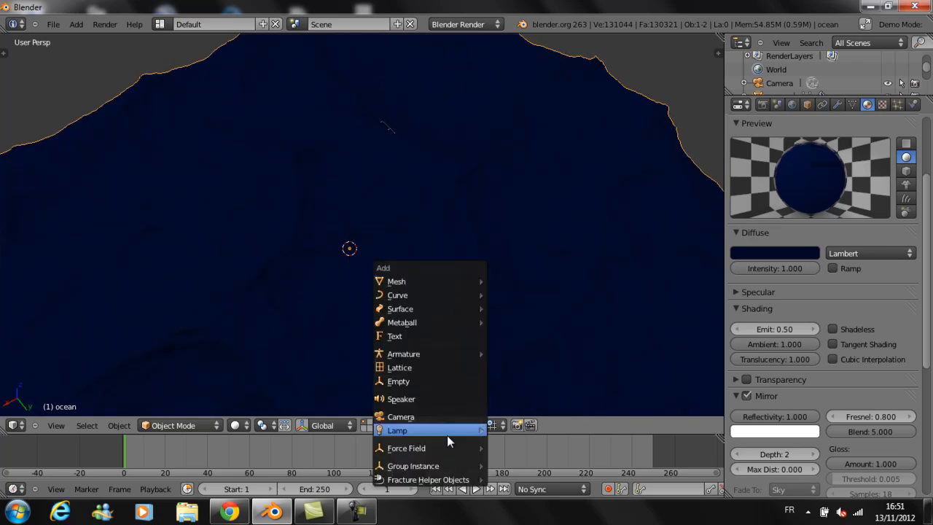
mouse_move(447, 435)
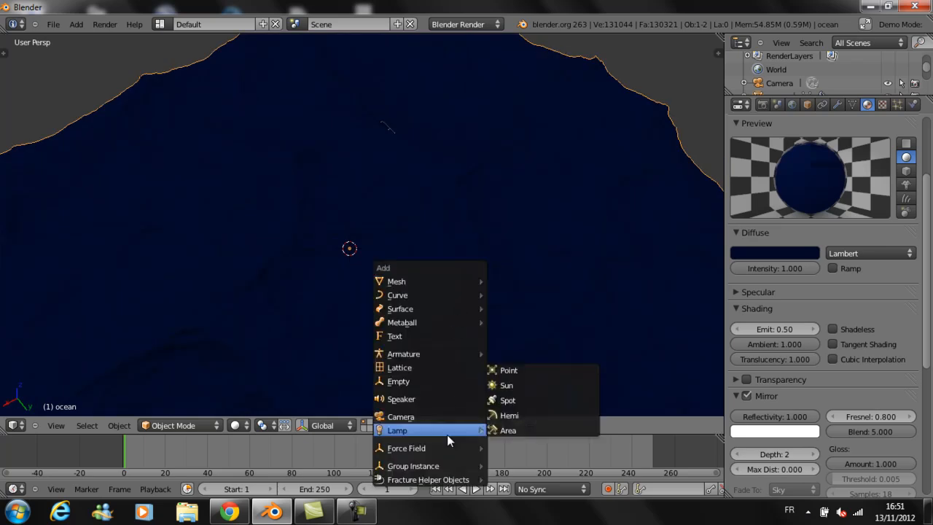
click(523, 386)
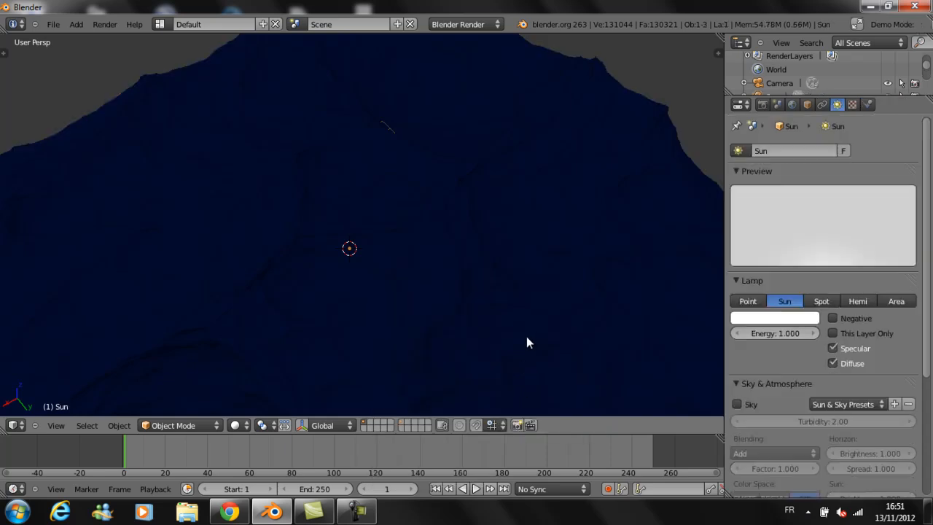
- Set the ocean object's display type to Bounds, keeping the viewport in solid shading
key(KP_1)
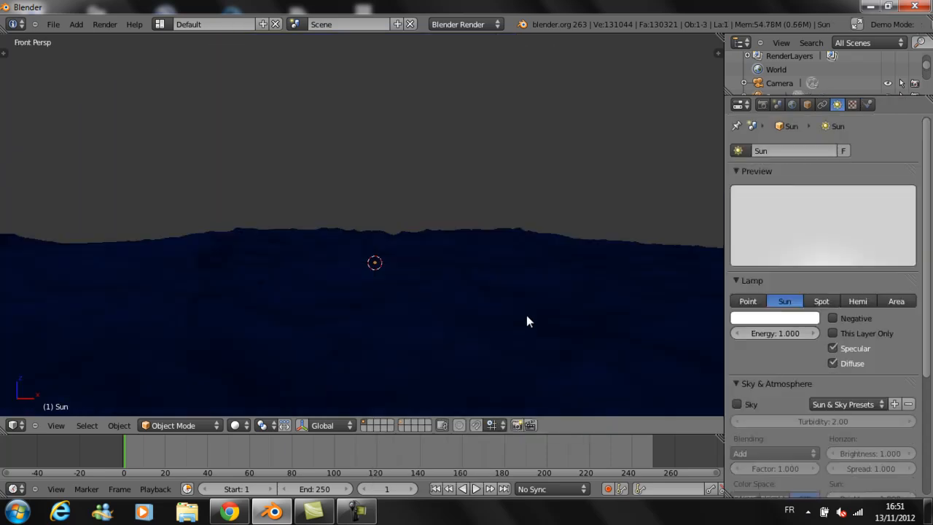
key(z)
middle_drag(517, 275, 543, 283)
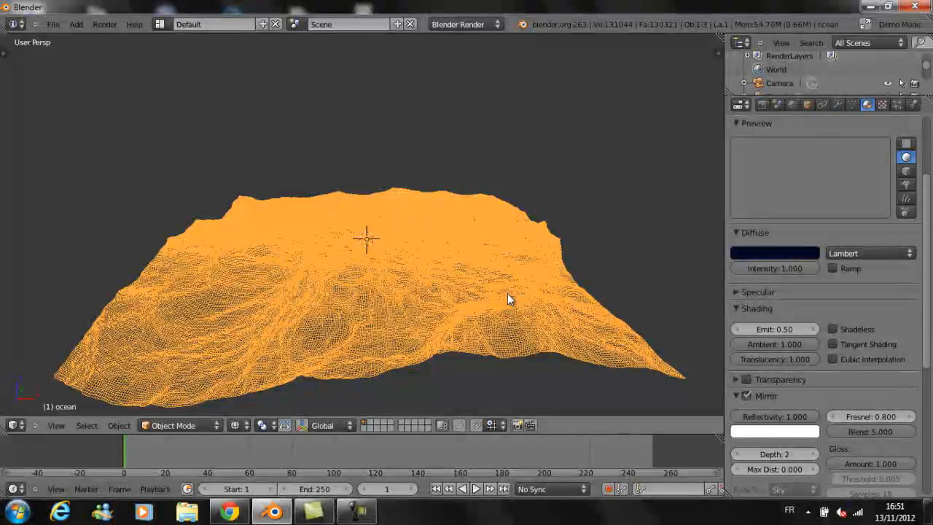
key(z)
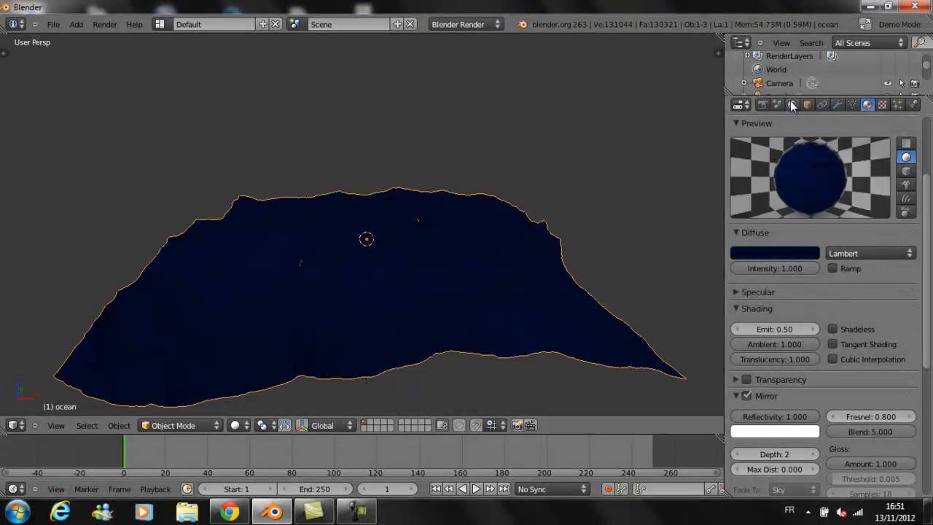
click(807, 104)
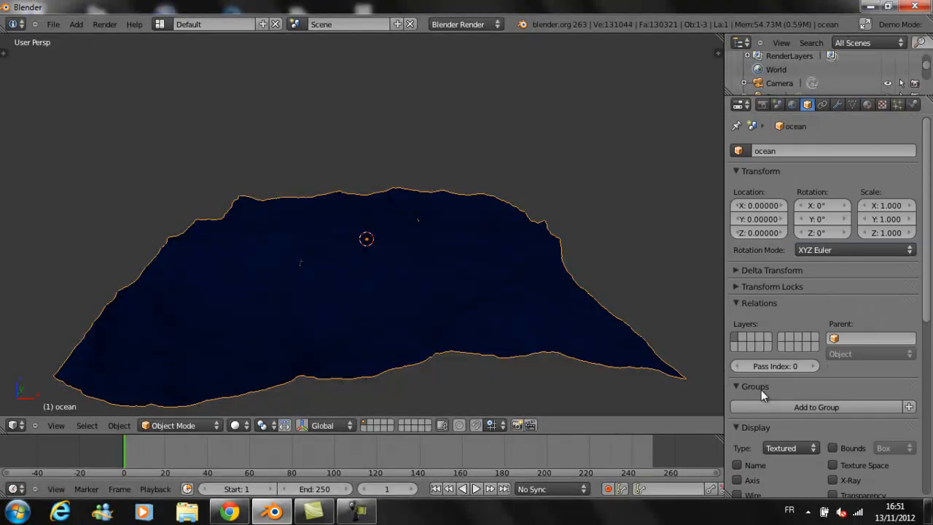
scroll(761, 387, down, 3)
click(789, 393)
click(783, 379)
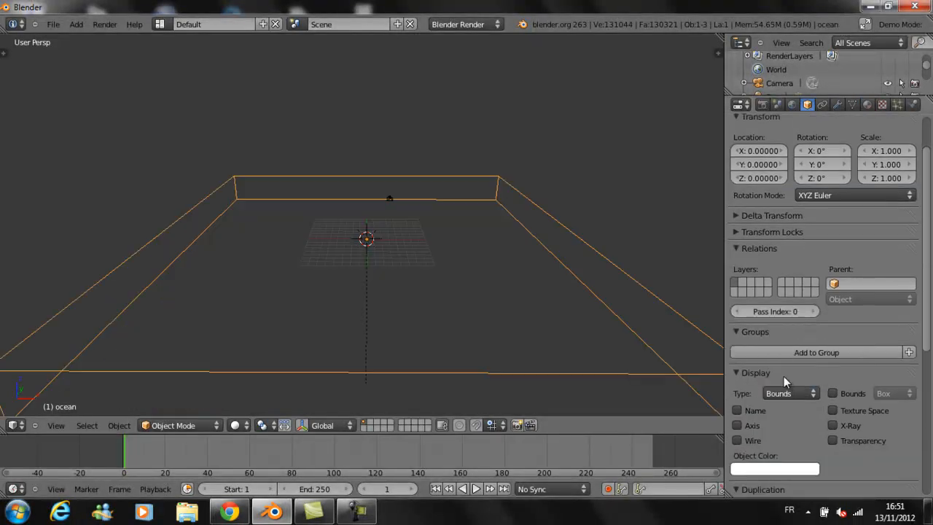
- Move the sun lamp high above the back part of the ocean, to about X -6.4, Y 23.6, Z 26.3
middle_drag(550, 257, 499, 274)
right_click(374, 241)
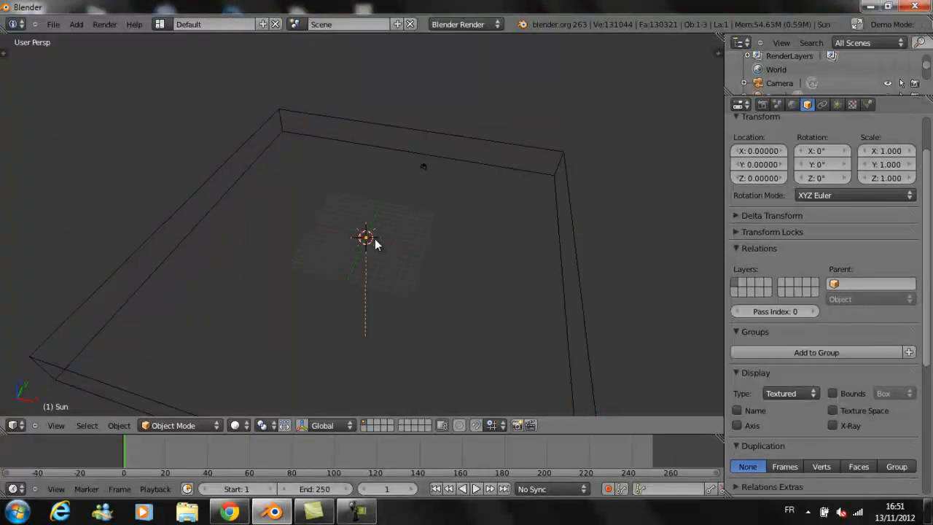
key(KP_1)
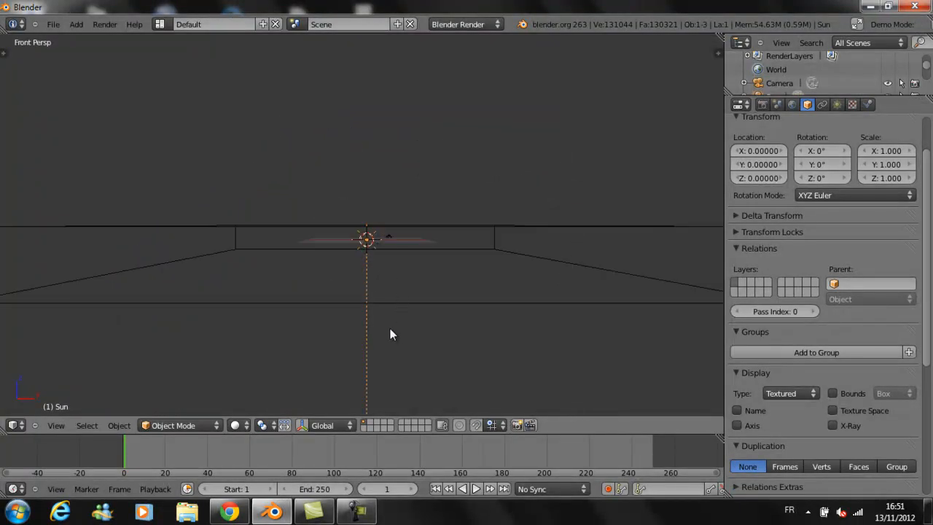
key(KP_5)
key(g)
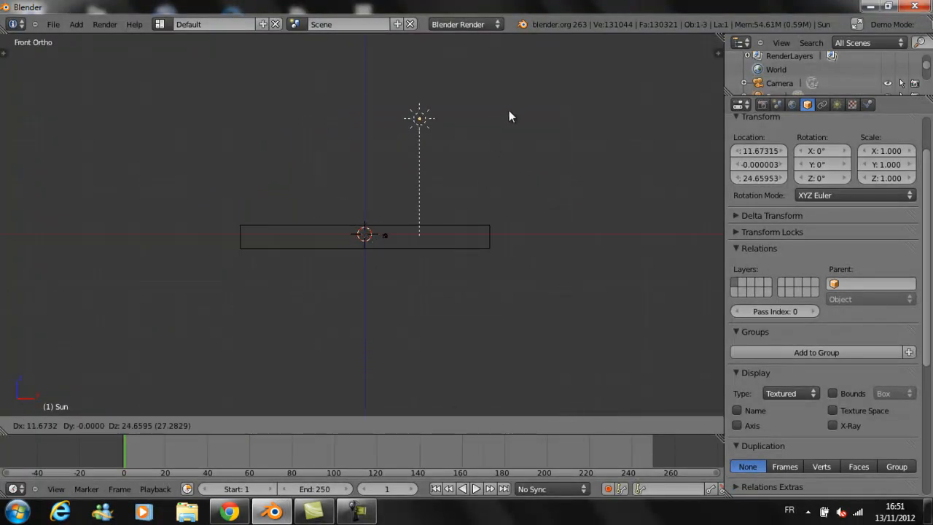
click(521, 104)
key(KP_7)
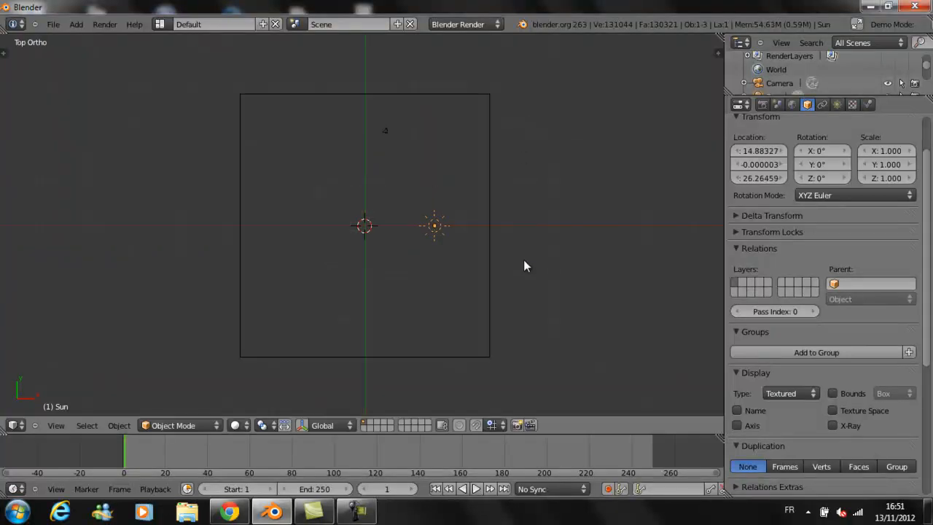
key(g)
click(421, 140)
- Rotate the sun lamp to about -35° around X and 31° around Z so it points toward the ocean's centre
key(KP_3)
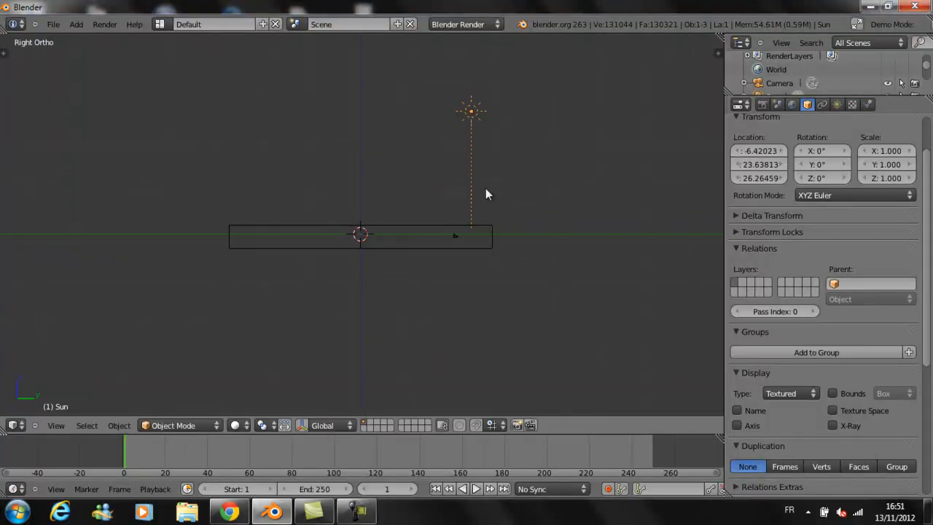
key(r)
click(538, 258)
key(KP_7)
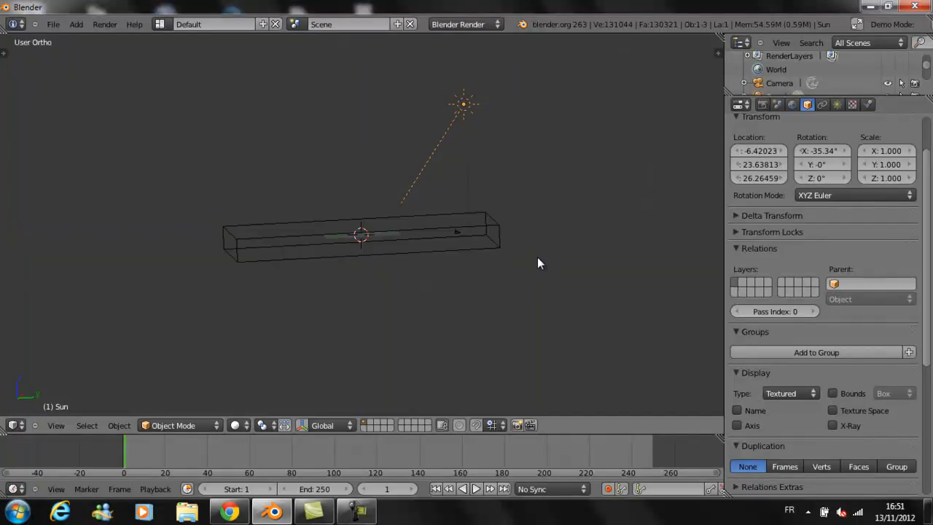
key(r)
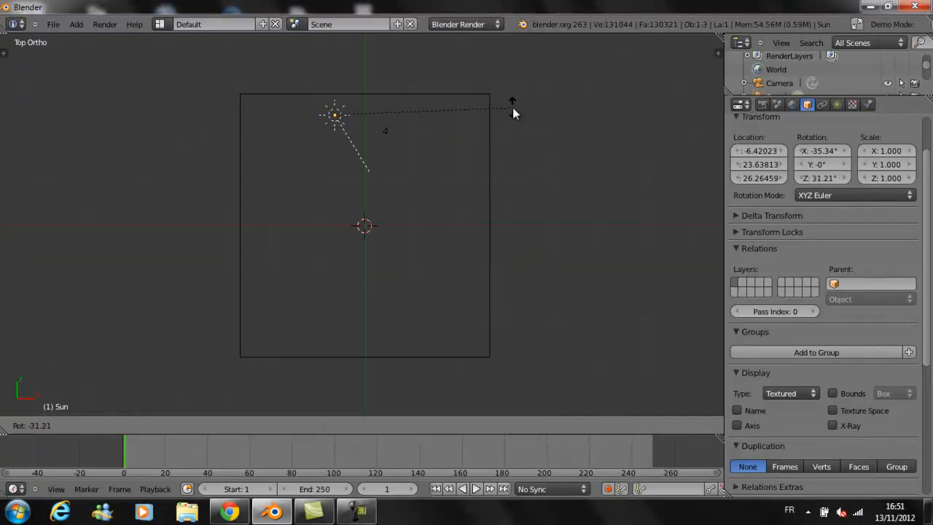
click(513, 111)
middle_drag(533, 136, 419, 204)
- Give the sun lamp a pale yellow colour and set its energy to 2
click(838, 104)
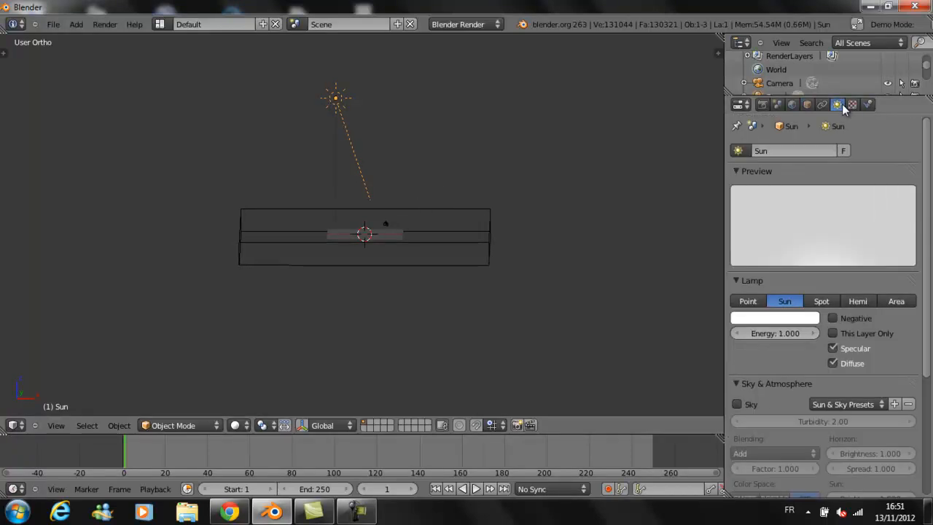
click(774, 318)
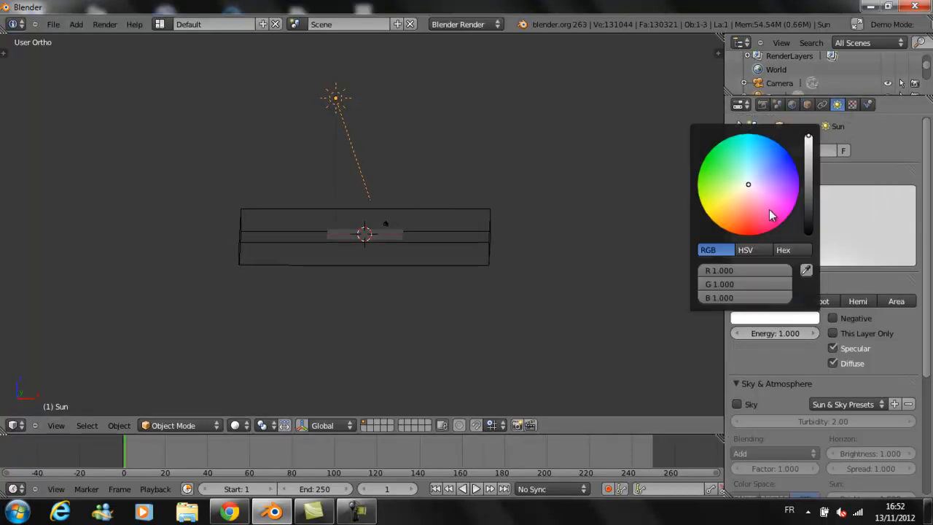
click(742, 189)
click(783, 333)
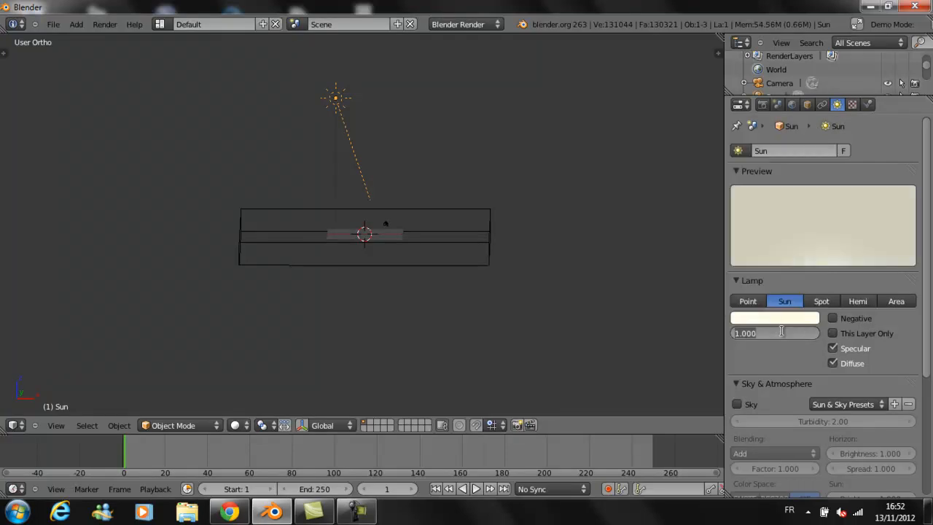
text(2)
key(Return)
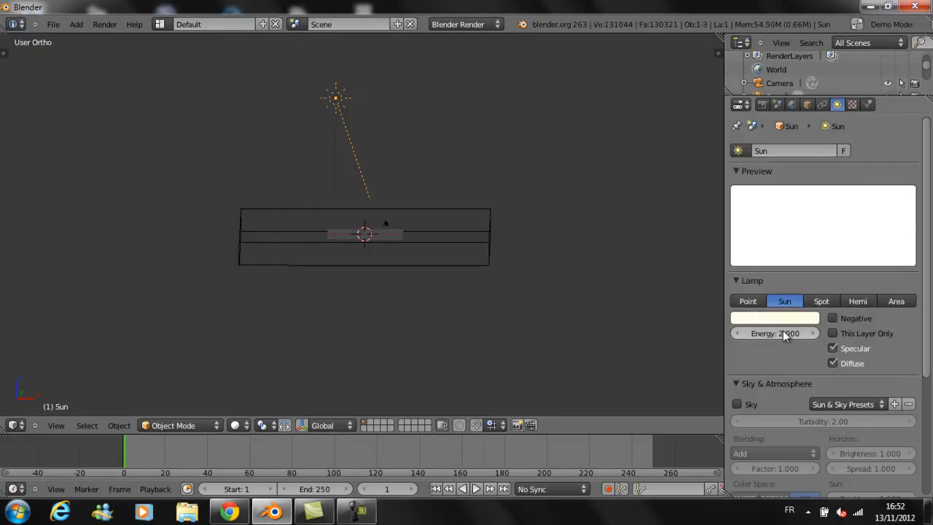
- Add a UV Sphere mesh at the centre of the ocean
middle_drag(447, 271, 472, 321)
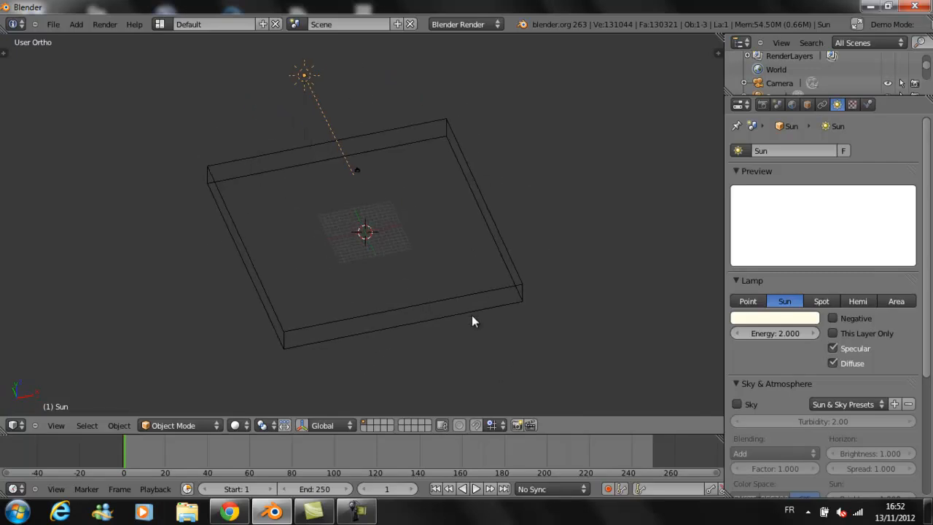
key(shift+a)
mouse_move(470, 311)
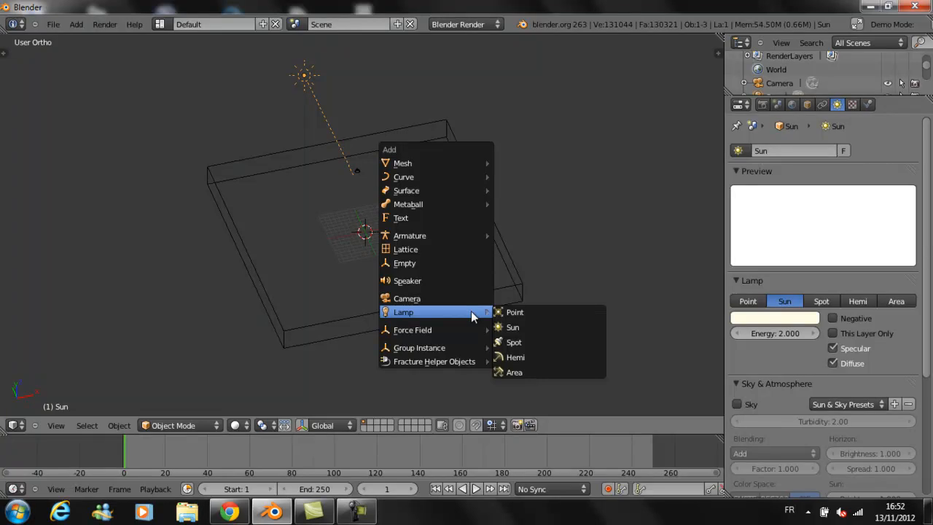
mouse_move(443, 162)
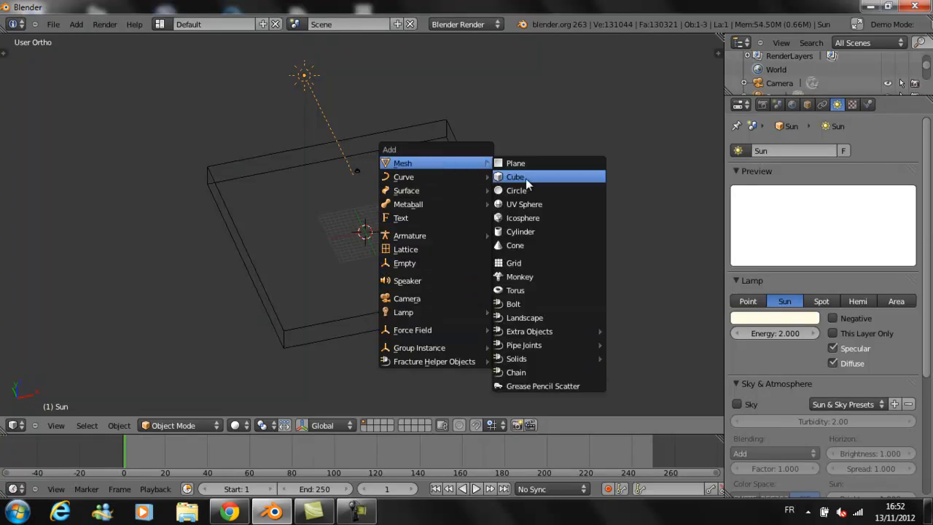
click(553, 206)
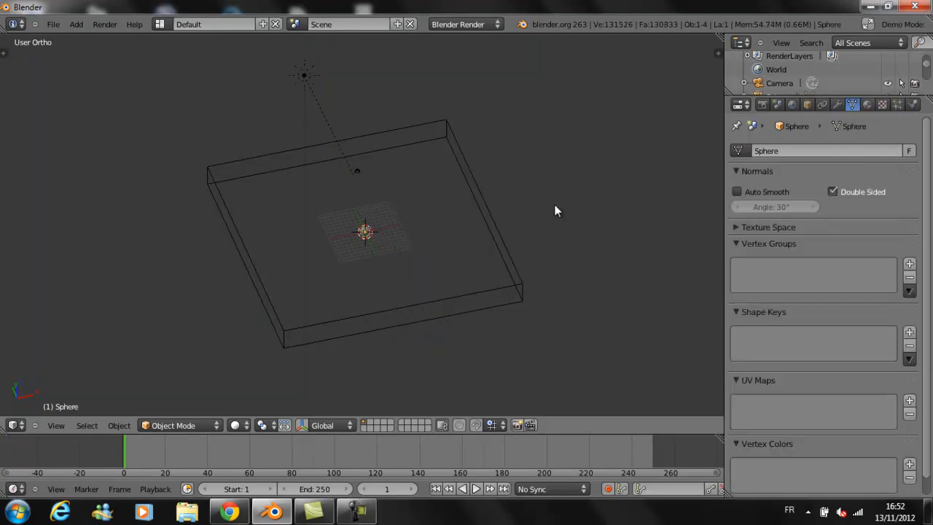
- Scale the sphere up in several passes until it encloses the whole ocean and the sun lamp
scroll(554, 203, down, 4)
scroll(478, 243, up, 6)
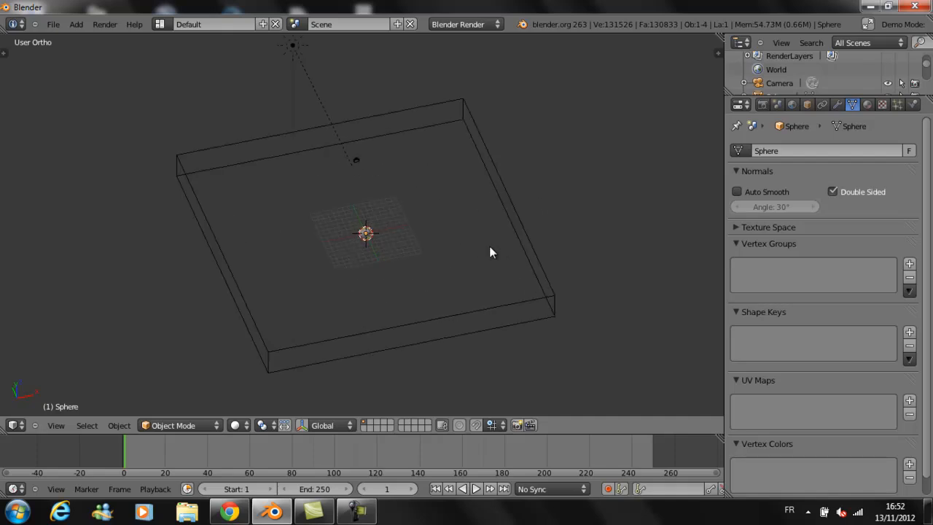
key(s)
click(742, 211)
key(s)
click(736, 205)
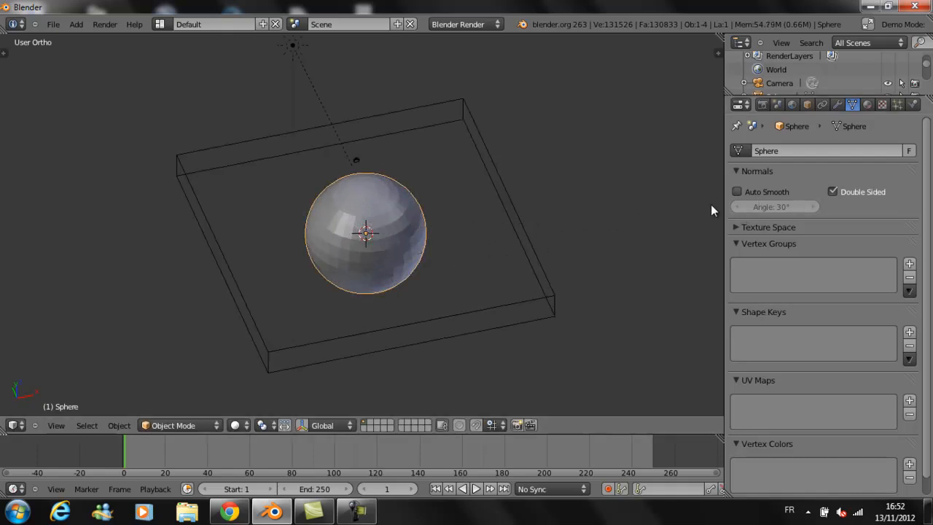
key(s)
click(694, 227)
mouse_move(554, 291)
middle_down()
mouse_move(445, 325)
mouse_move(121, 231)
mouse_move(129, 218)
middle_up()
key(s)
click(211, 234)
mouse_move(211, 234)
middle_down()
mouse_move(242, 290)
mouse_move(436, 323)
mouse_move(483, 312)
middle_up()
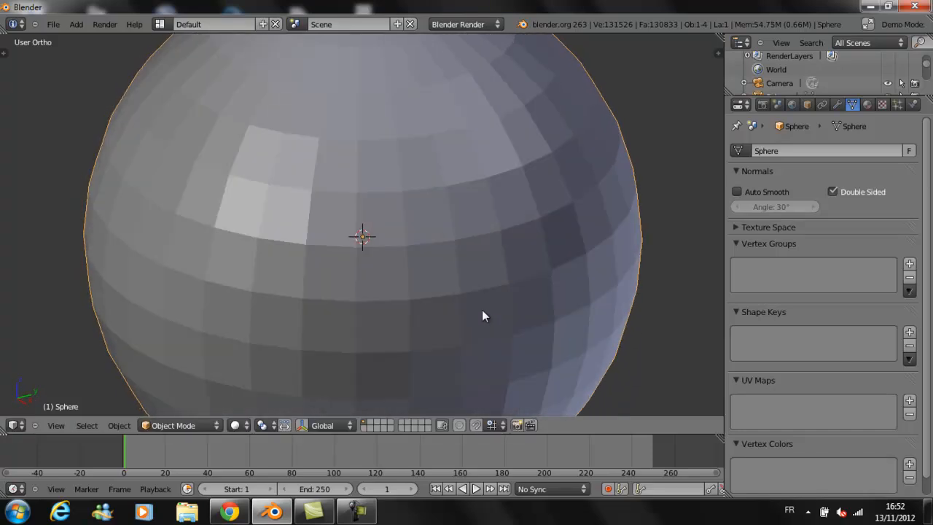
- Examine the sphere's fit around the ocean through the camera, then in wireframe from the front
key(KP_0)
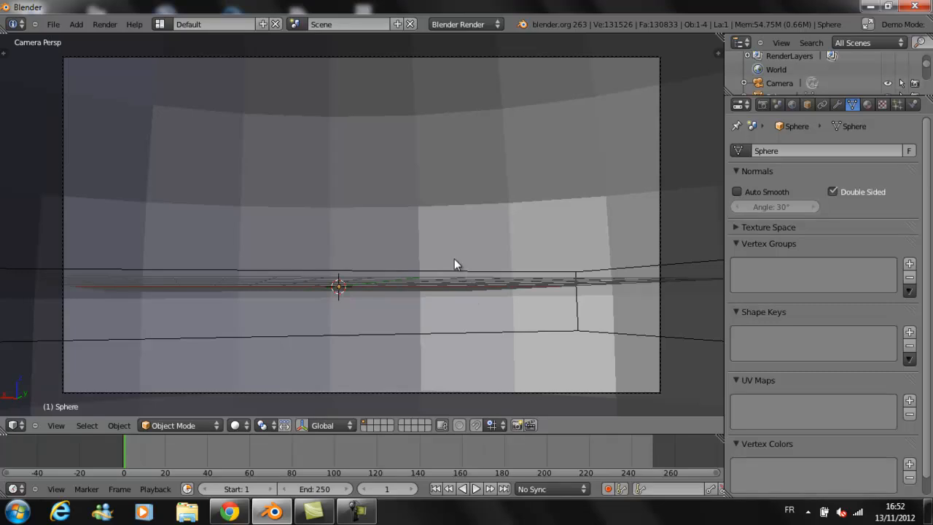
middle_drag(454, 259, 259, 314)
key(z)
shift+middle_drag(275, 266, 523, 352)
middle_drag(269, 288, 237, 271)
key(KP_1)
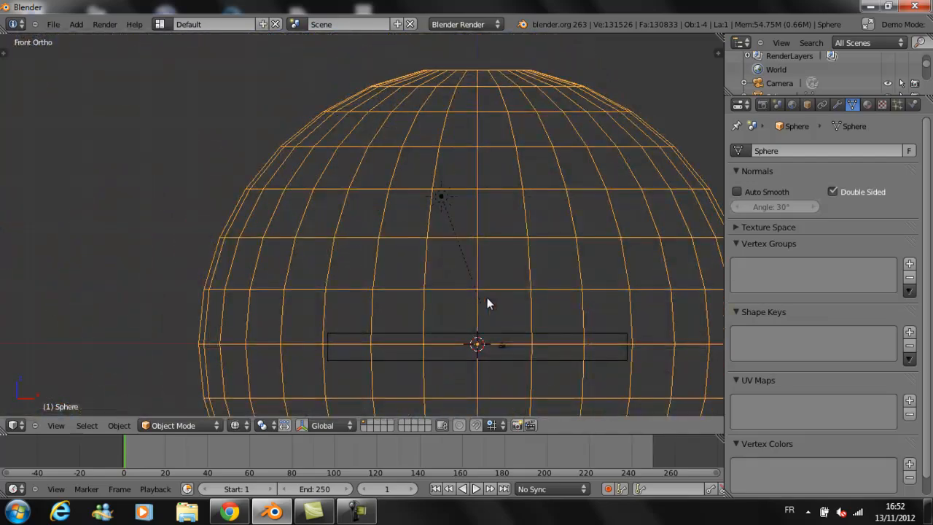
shift+middle_drag(556, 310, 440, 259)
scroll(439, 256, down, 4)
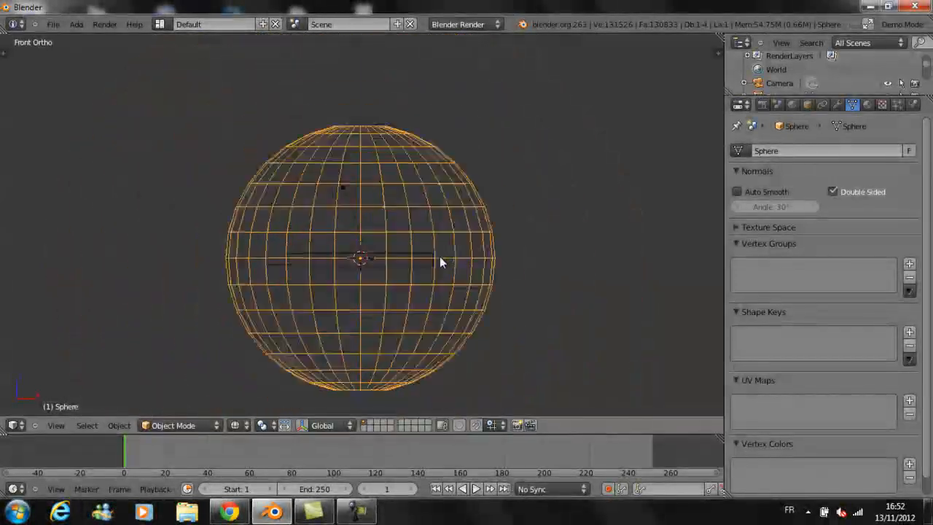
- Delete all vertices of the sphere below its equator, including the bottom pole, leaving a dome
scroll(441, 257, up, 1)
key(Tab)
key(a)
key(b)
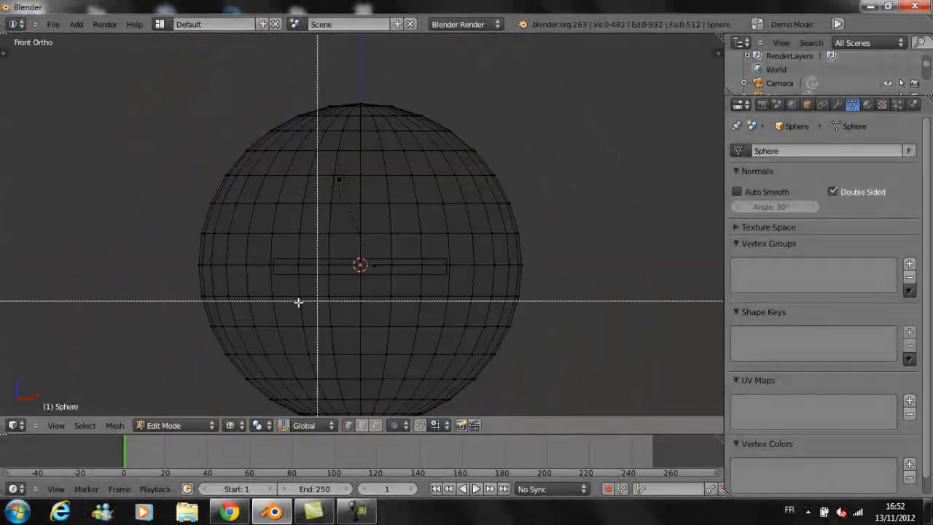
drag(156, 285, 625, 438)
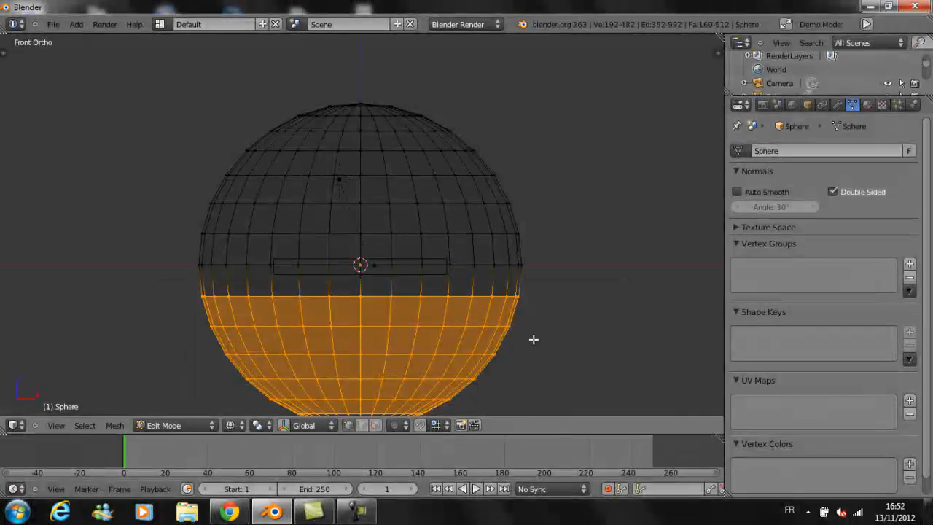
scroll(529, 330, down, 3)
key(b)
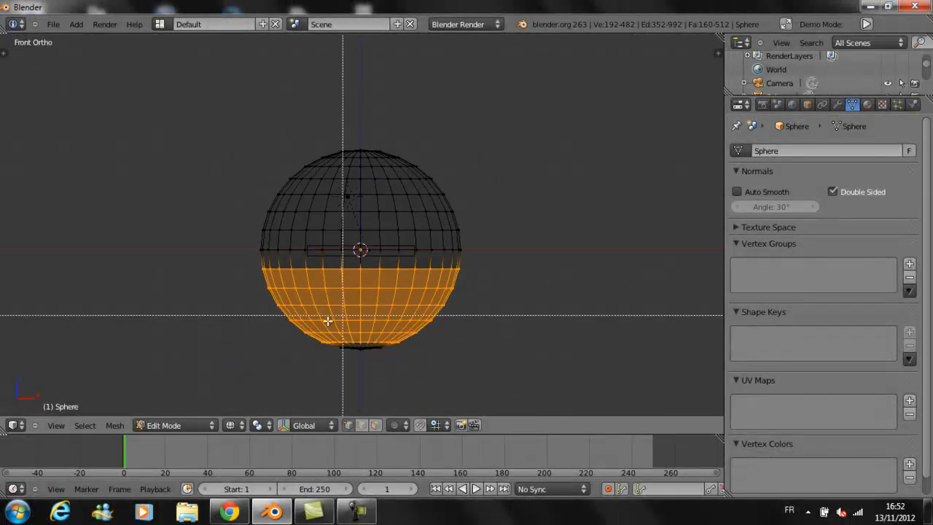
drag(322, 333, 403, 380)
key(x)
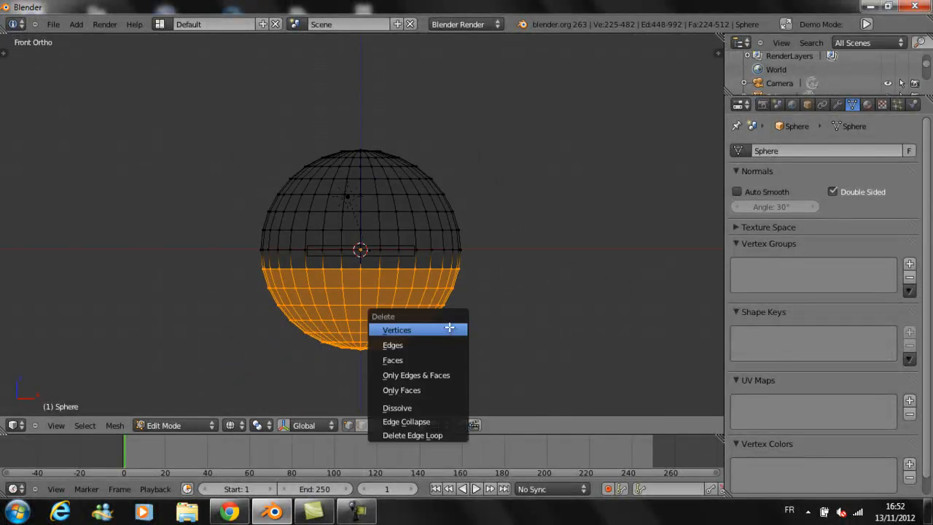
click(449, 330)
- Move the whole dome mesh down along Z until its base meets the bottom of the ocean's bounds, then deselect it
scroll(476, 267, up, 4)
key(a)
key(g)
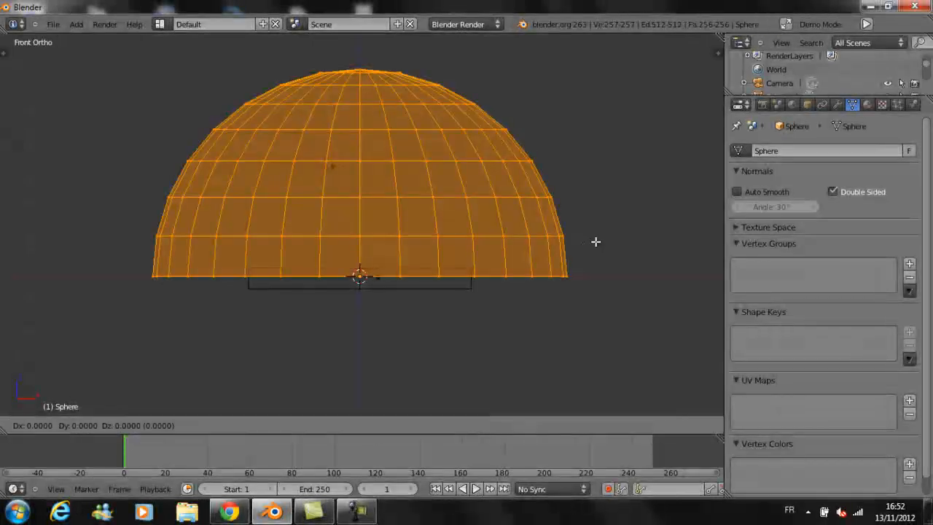
key(z)
click(596, 306)
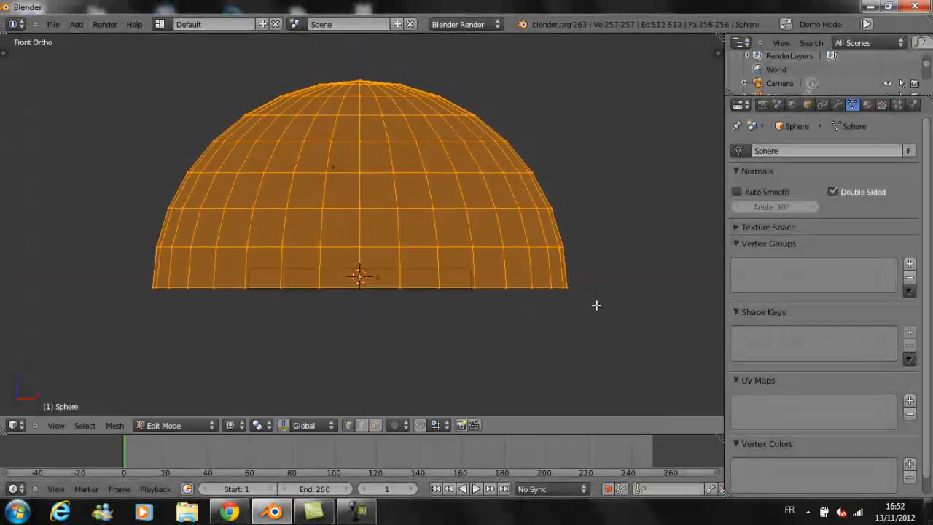
key(a)
shift+middle_drag(516, 221, 554, 330)
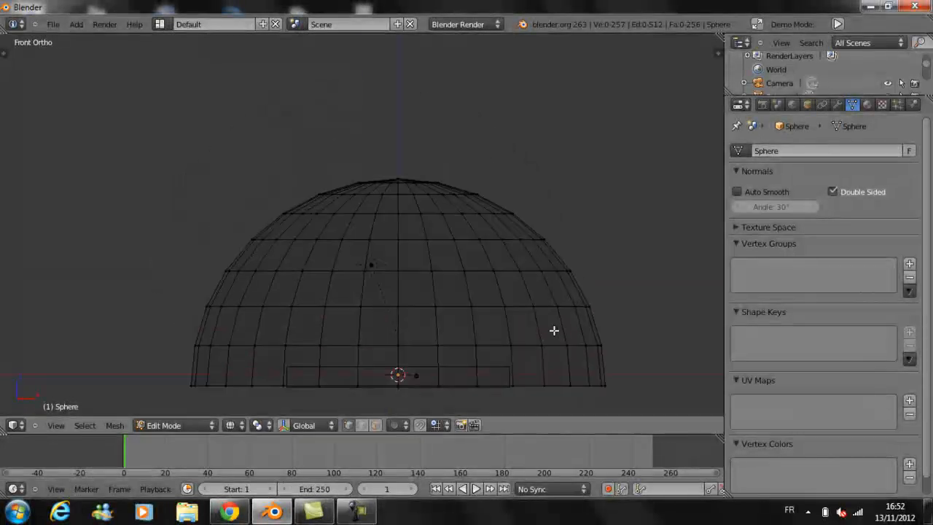
scroll(536, 306, up, 2)
scroll(527, 298, down, 2)
shift+middle_drag(619, 305, 554, 275)
- Add a new material to the dome and make it Shadeless
click(870, 104)
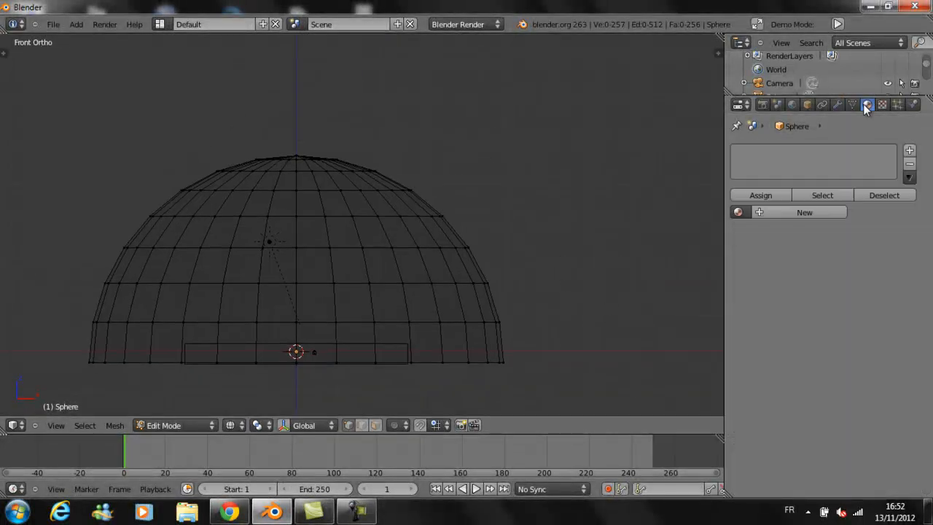
click(817, 209)
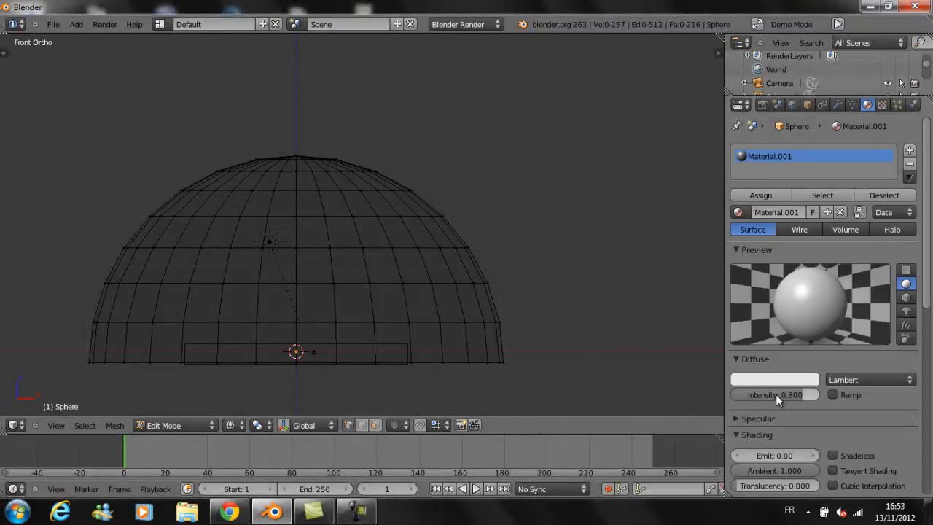
click(833, 455)
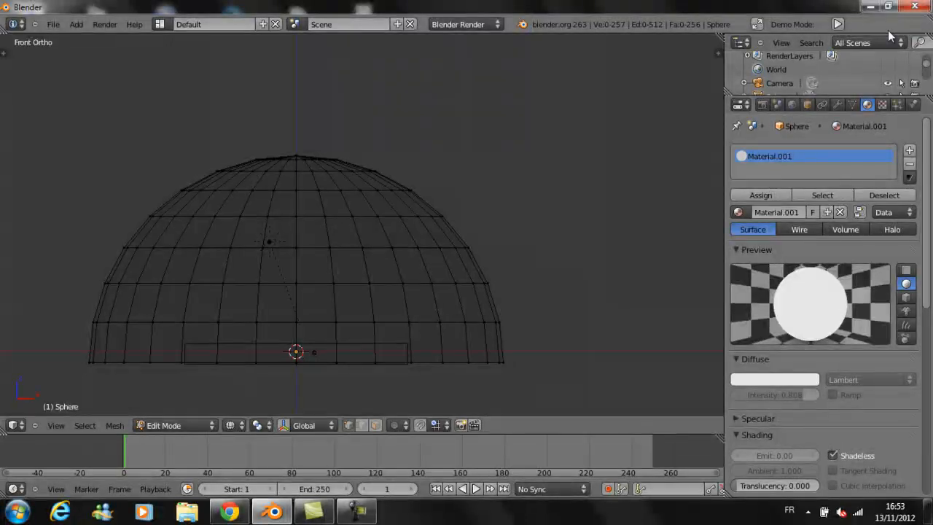
- Add a new texture to the dome's material and set its type to Image or Movie
click(882, 105)
click(808, 249)
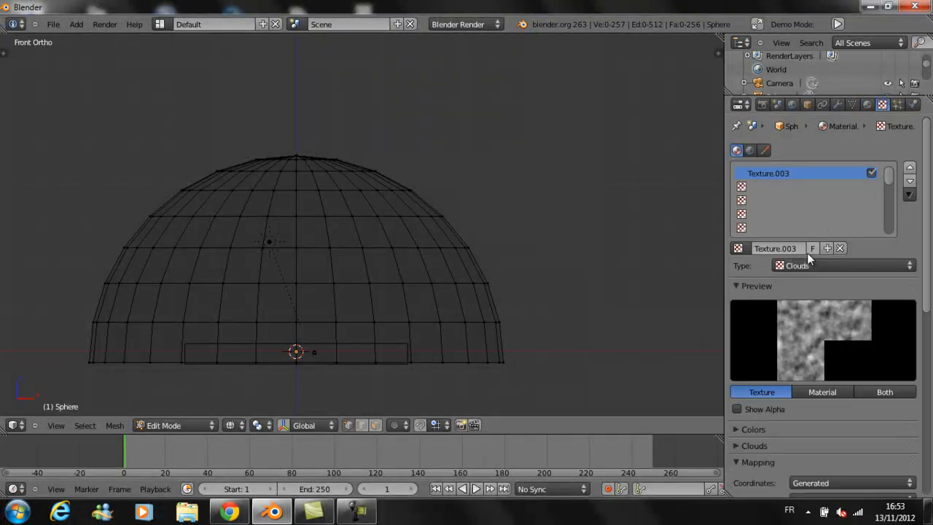
click(799, 266)
click(827, 176)
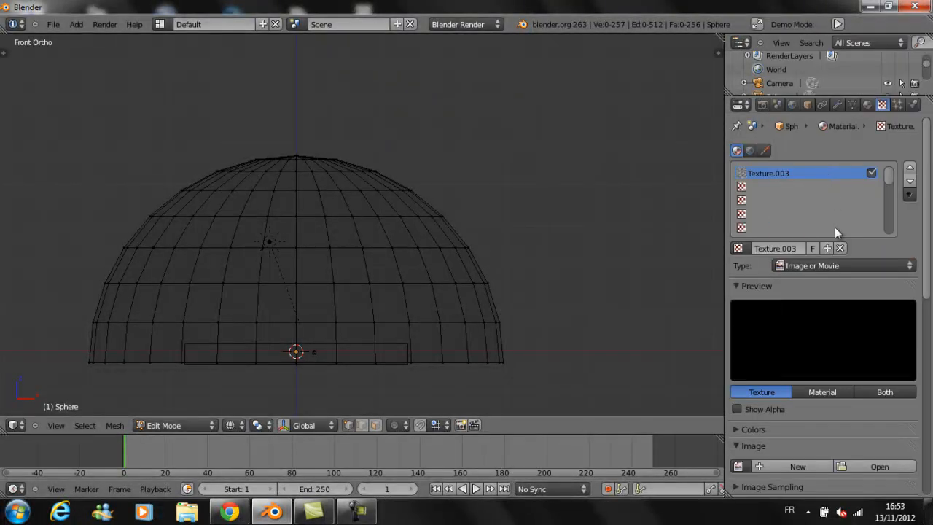
- Load Skymap_godrays_gen2.jpg from D:\Blender3d\Textures\sky\ as the texture's image, browsing the folder as thumbnails
click(901, 470)
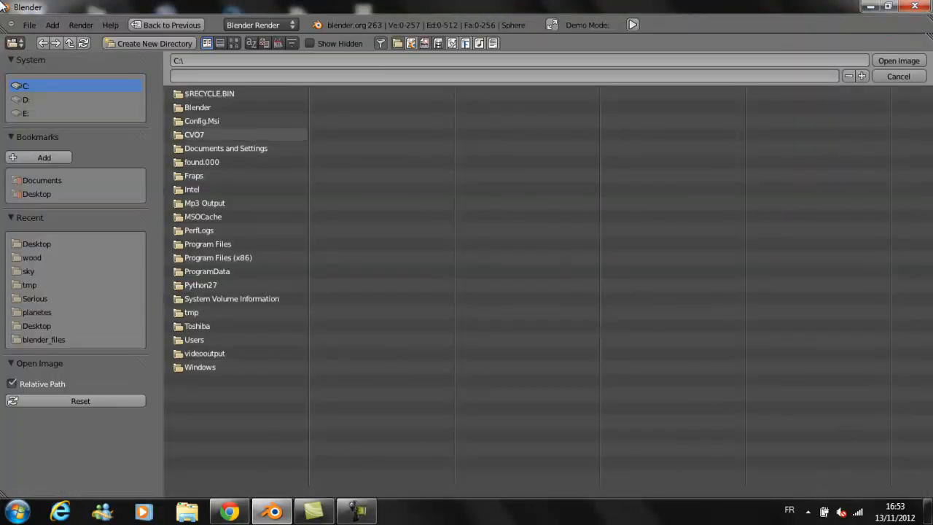
click(39, 274)
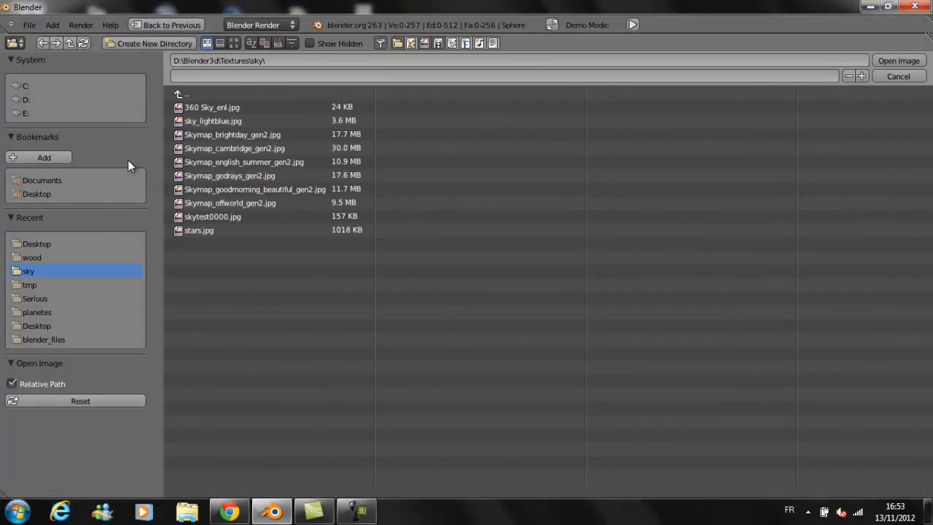
click(232, 43)
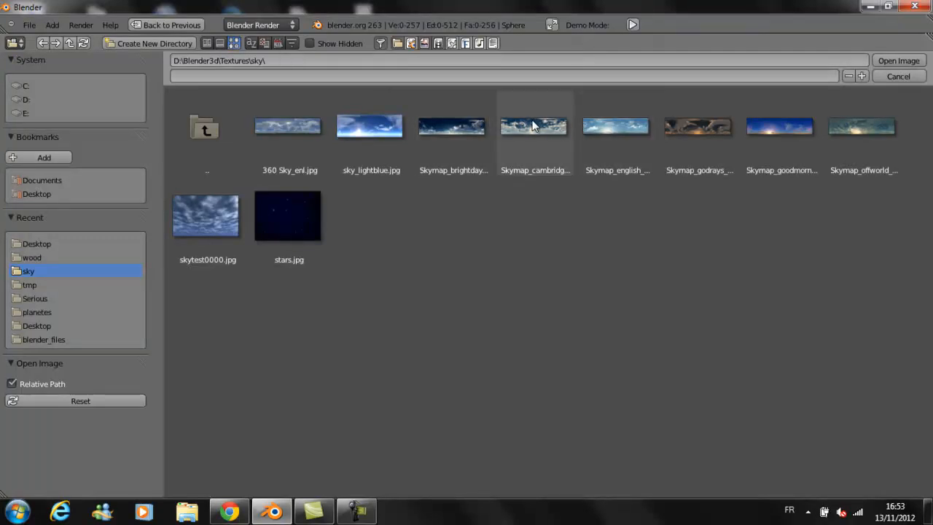
click(689, 126)
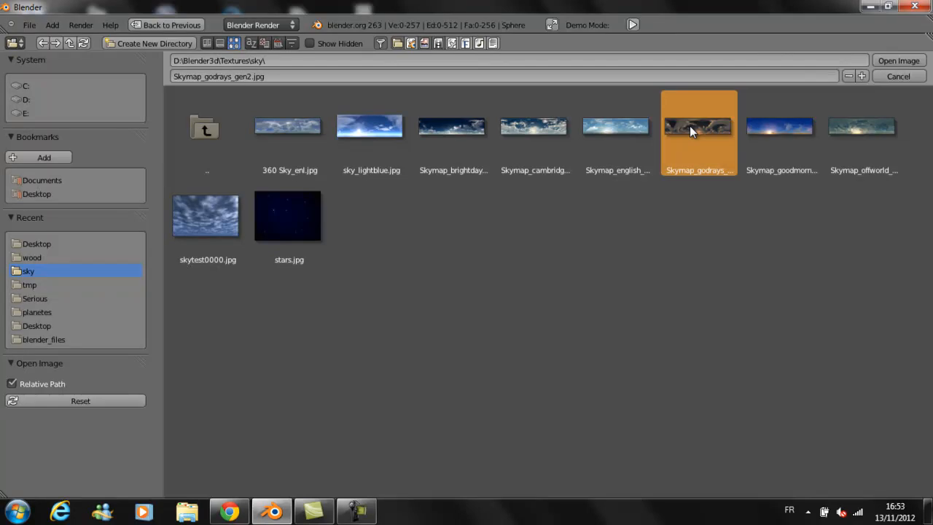
double_click(690, 125)
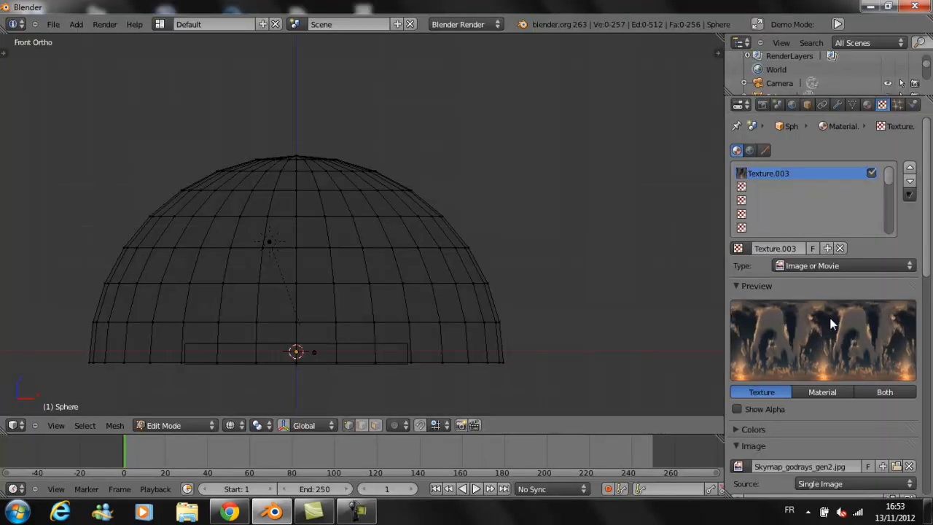
- Set the sky texture's mapping coordinates to UV
scroll(834, 320, down, 10)
click(840, 375)
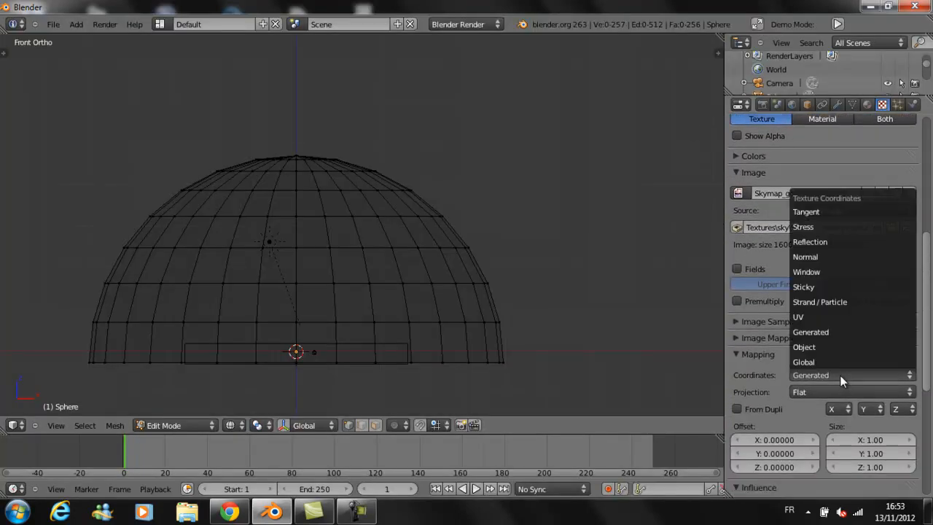
click(840, 318)
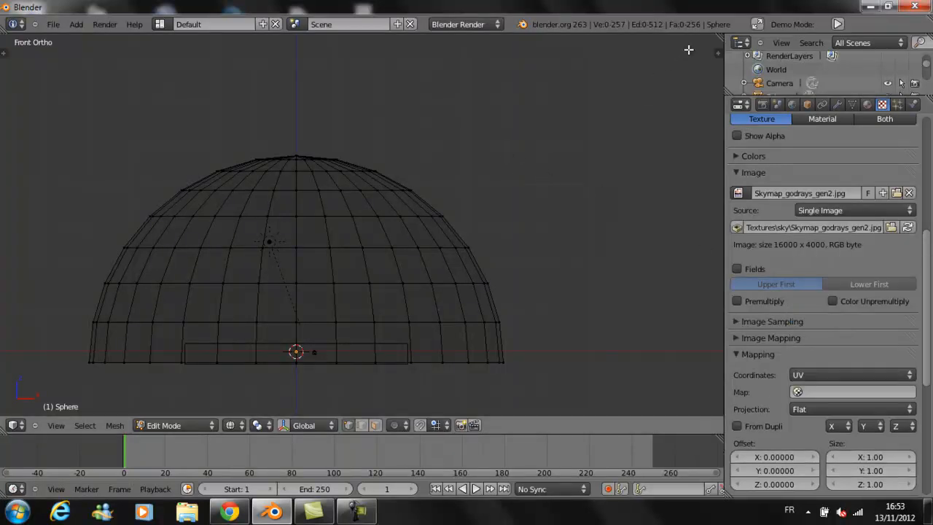
- Split the 3D view vertically and turn the new area into a UV/Image Editor
drag(706, 35, 549, 17)
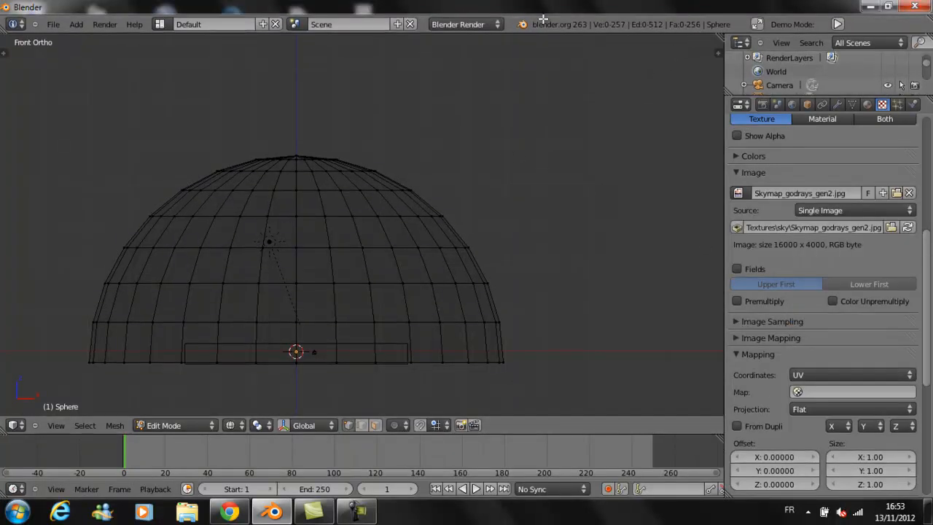
drag(720, 40, 464, 52)
click(478, 425)
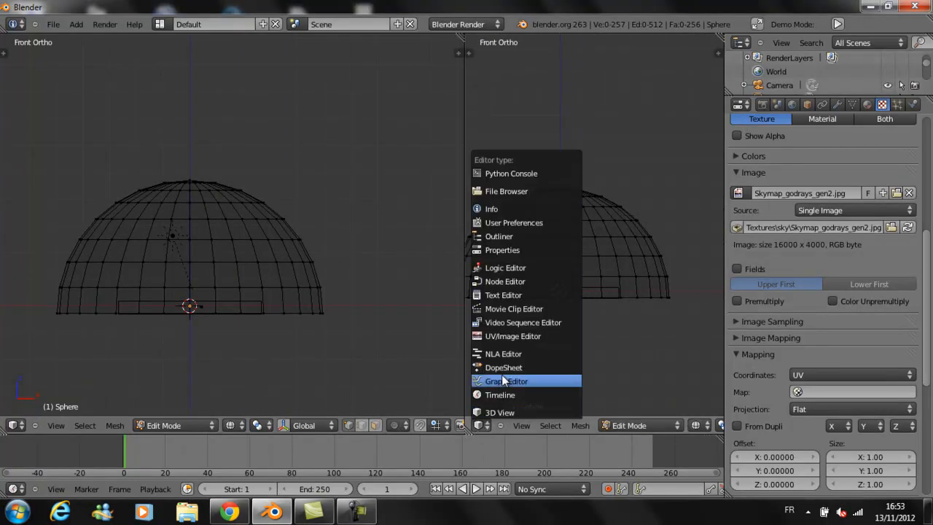
click(512, 337)
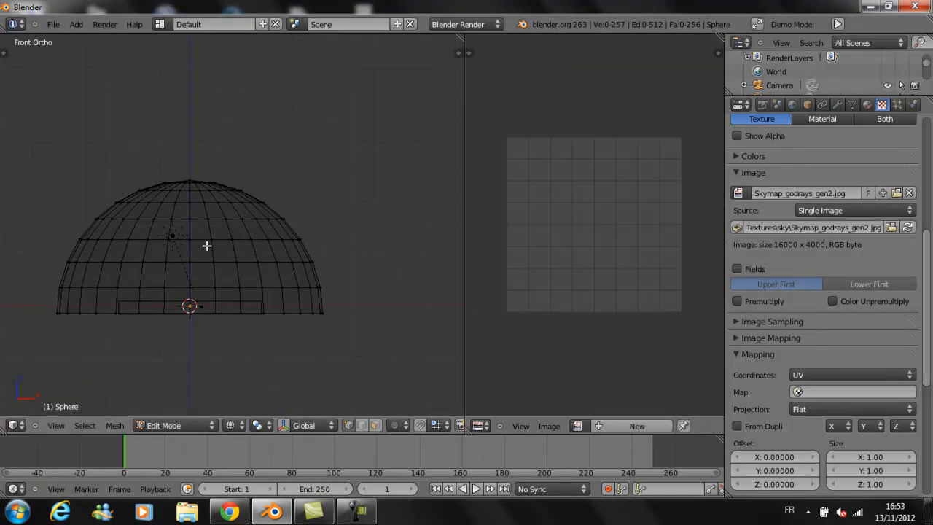
- Unwrap the whole dome with Sphere Projection and assign Skymap_godrays_gen2.jpg as the image behind its UV layout
key(a)
key(u)
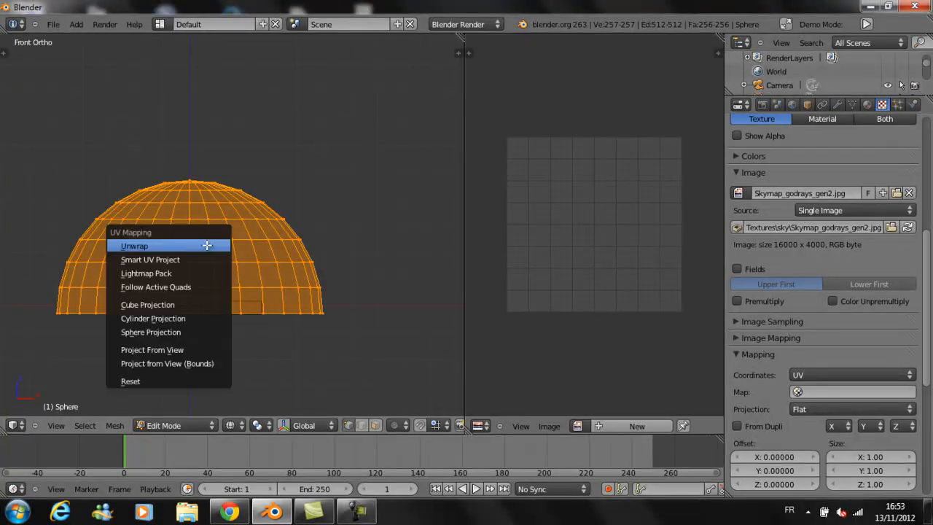
click(209, 331)
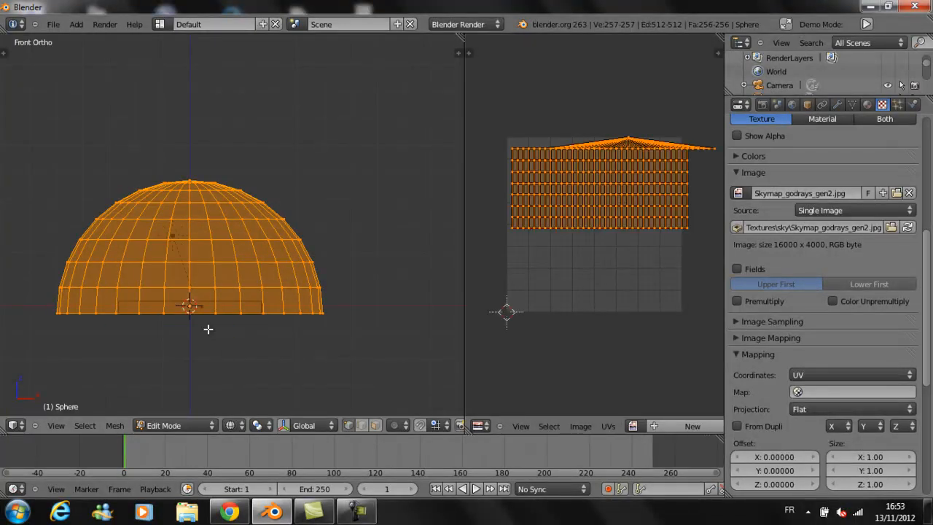
click(633, 425)
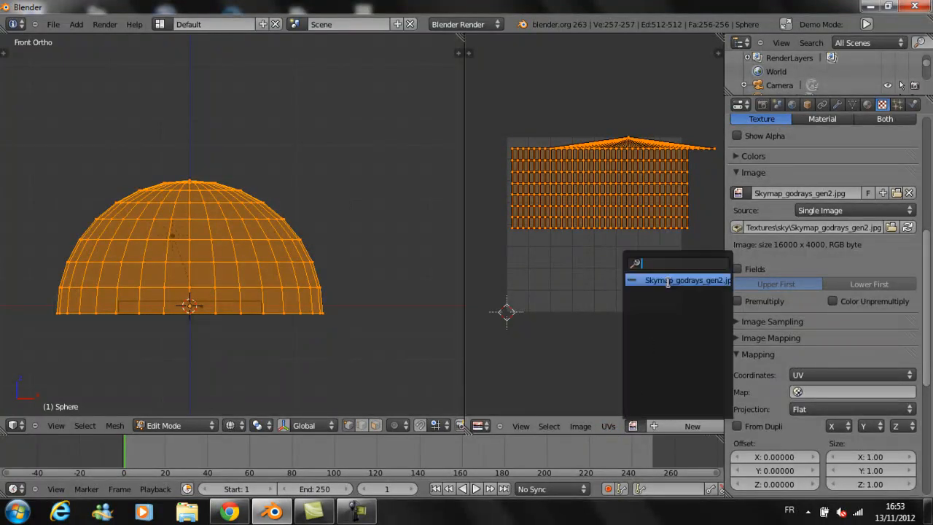
click(668, 281)
- Examine how the dome's UV layout covers the sky image, then deselect the UVs and the dome's vertices
scroll(632, 186, down, 4)
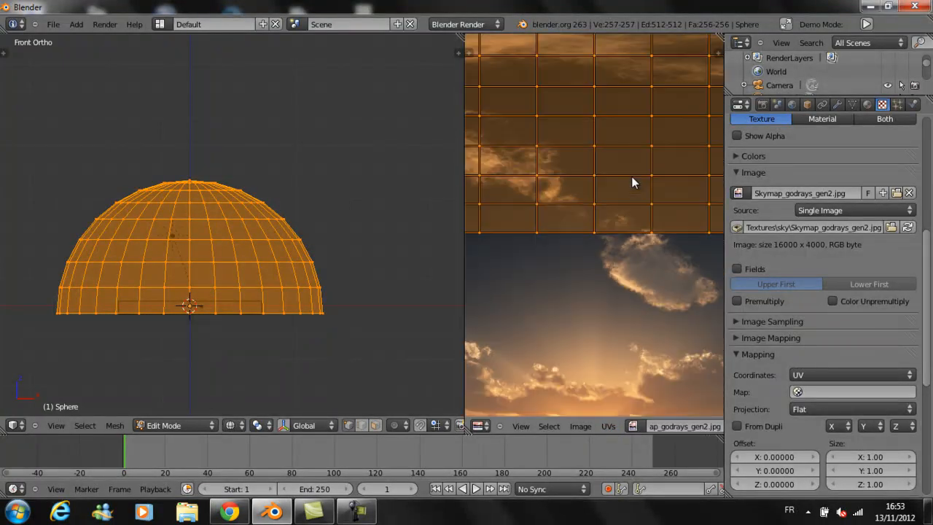
middle_drag(638, 165, 555, 205)
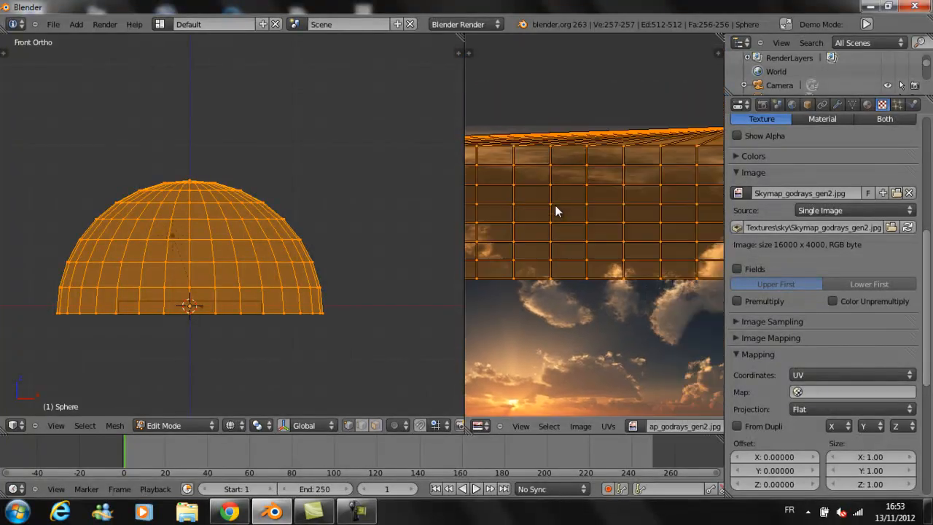
scroll(660, 155, down, 3)
scroll(660, 154, down, 2)
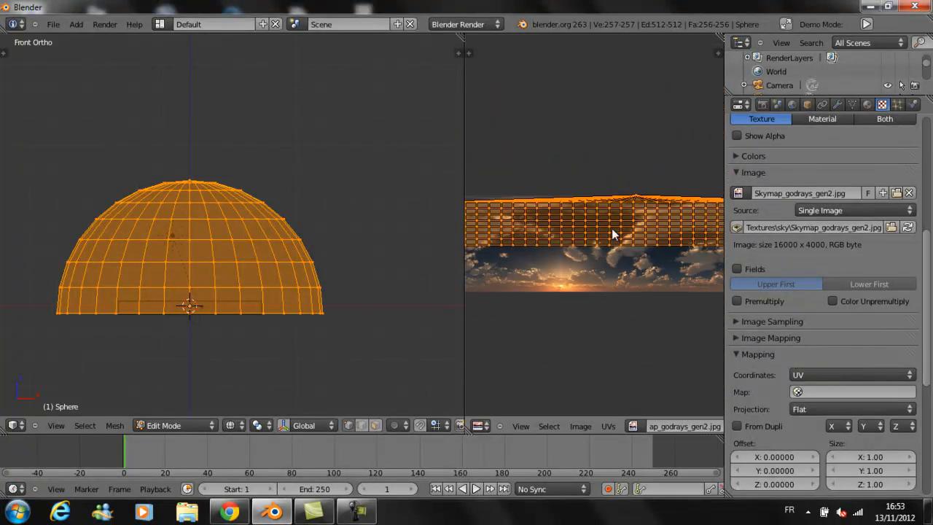
middle_drag(657, 228, 702, 200)
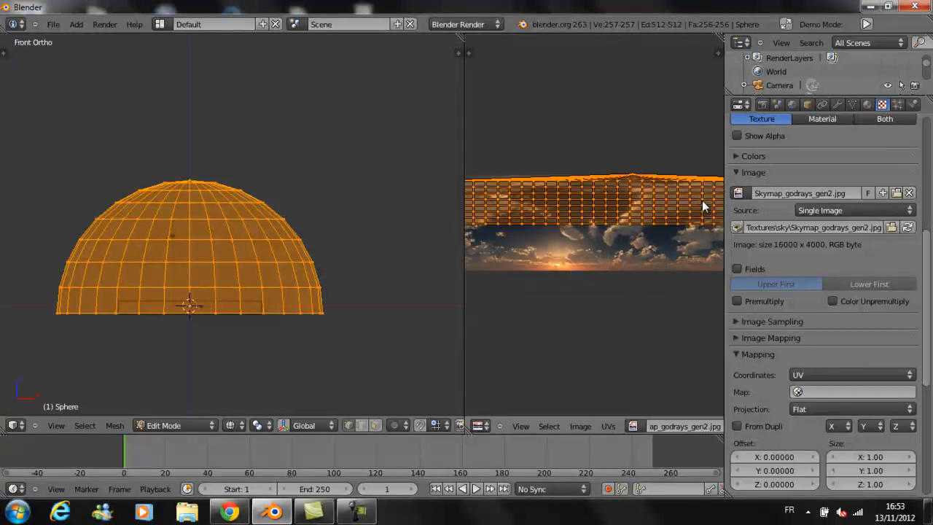
scroll(652, 201, up, 4)
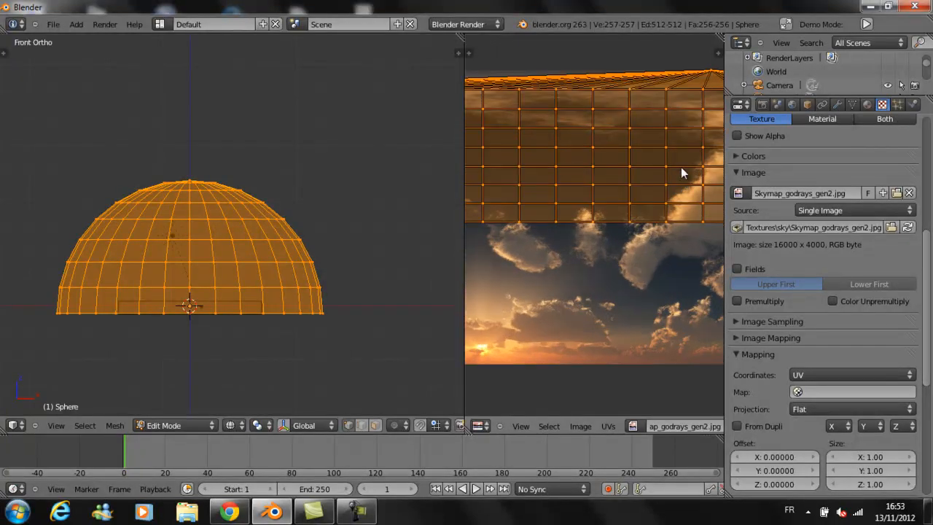
middle_drag(683, 136, 561, 196)
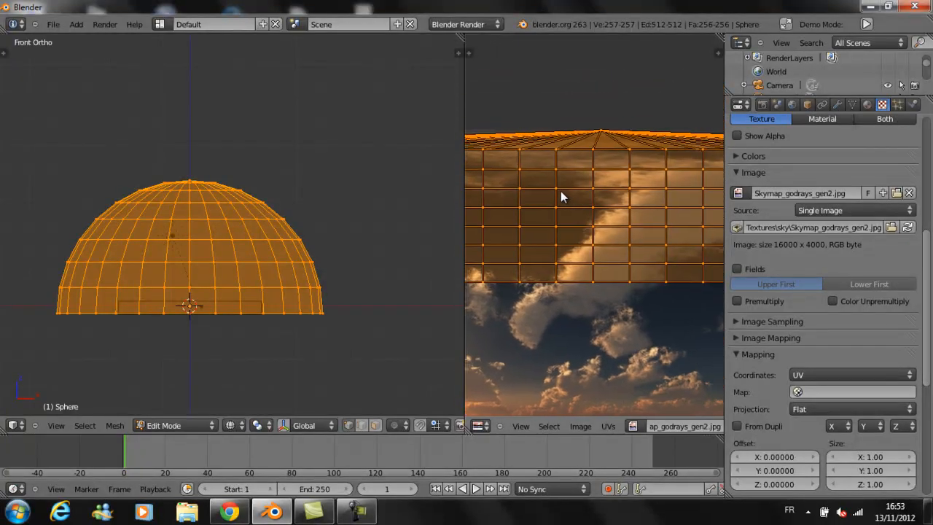
scroll(556, 183, down, 1)
scroll(299, 219, down, 2)
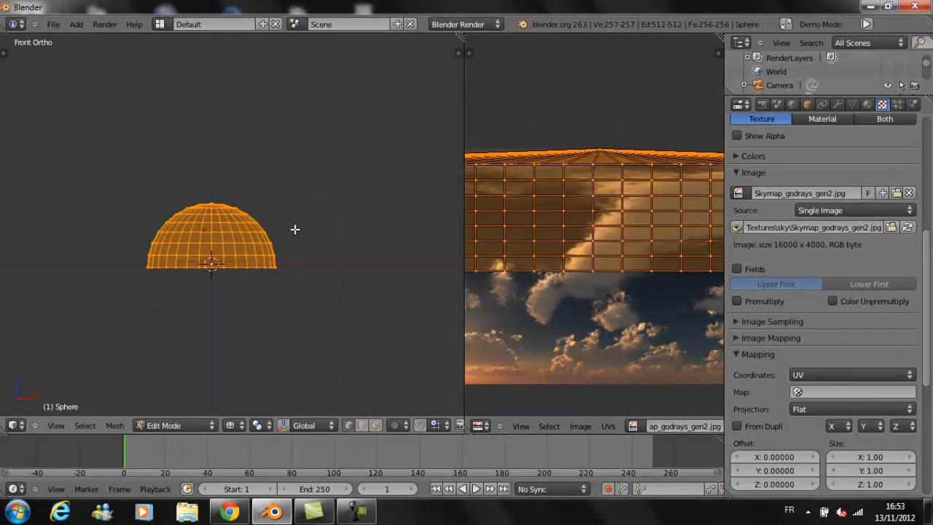
scroll(150, 225, up, 3)
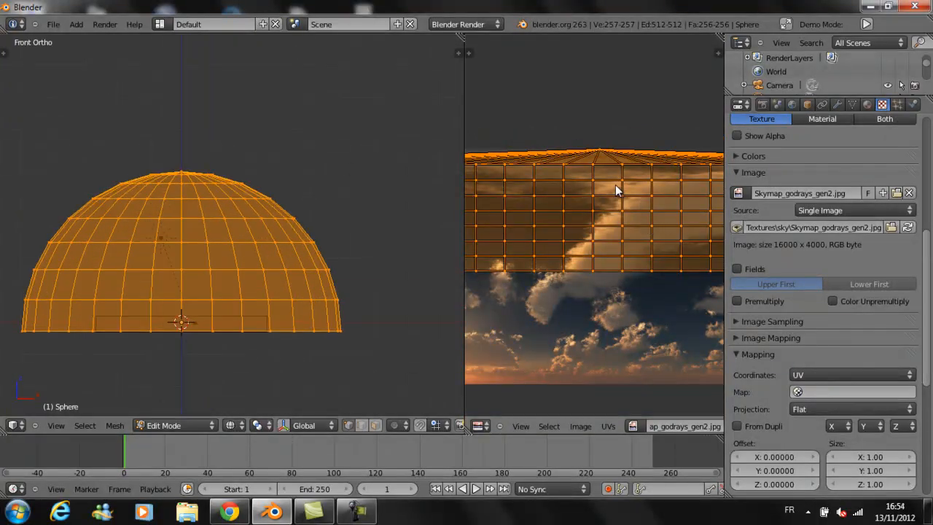
scroll(613, 184, down, 2)
key(a)
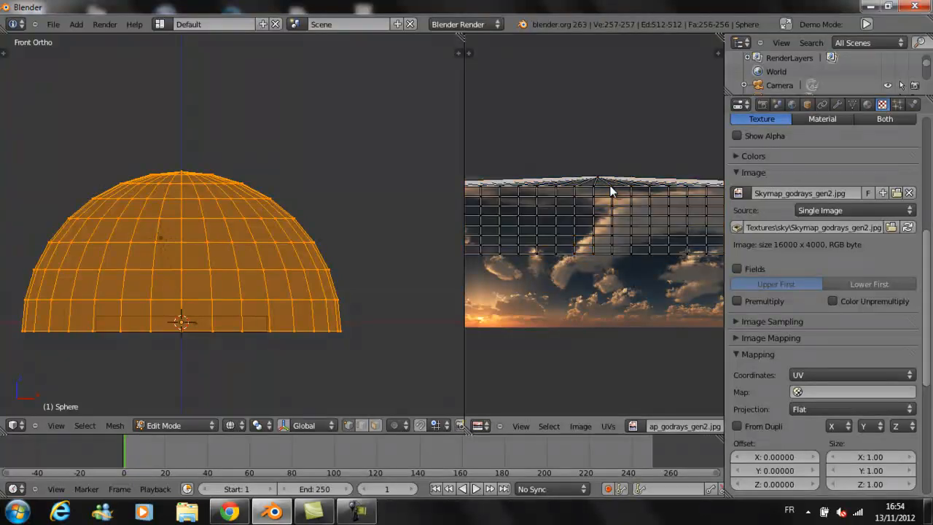
key(a)
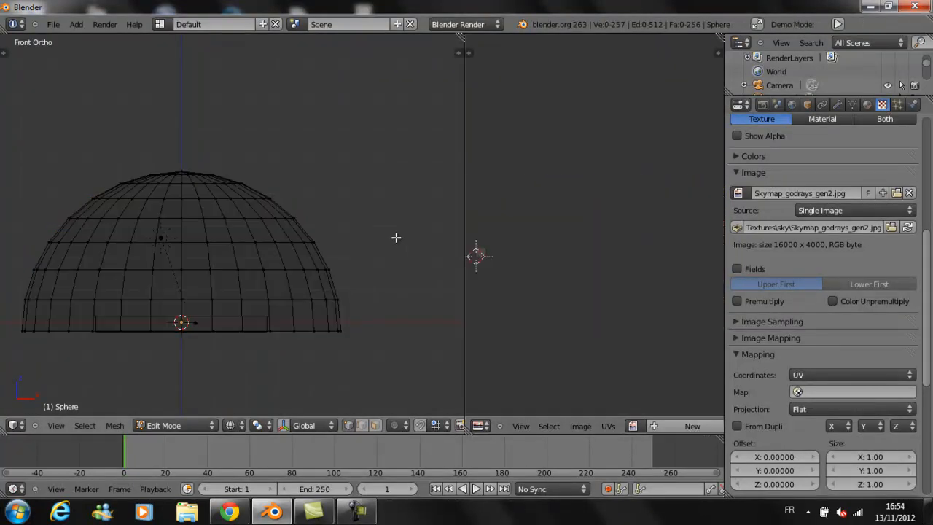
- Delete the single vertex at the very top of the sky dome
key(a)
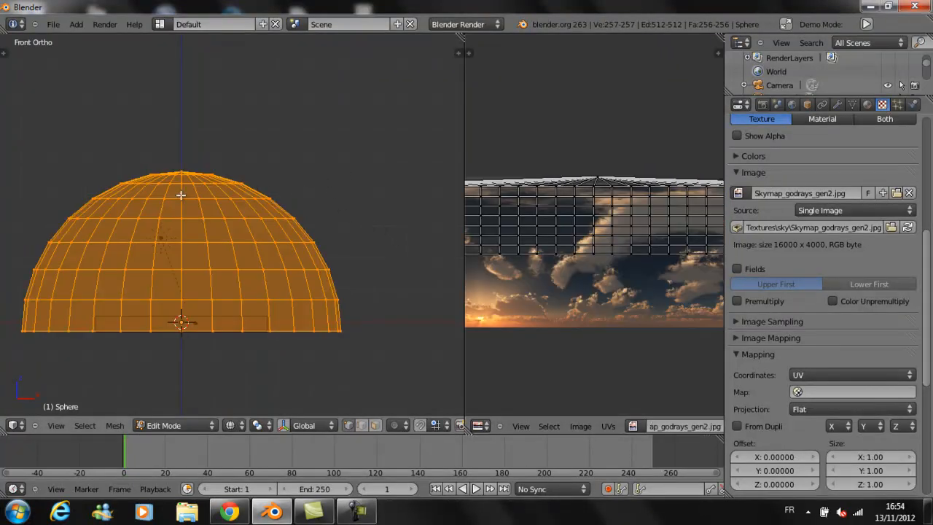
scroll(175, 193, up, 5)
scroll(240, 210, down, 3)
key(a)
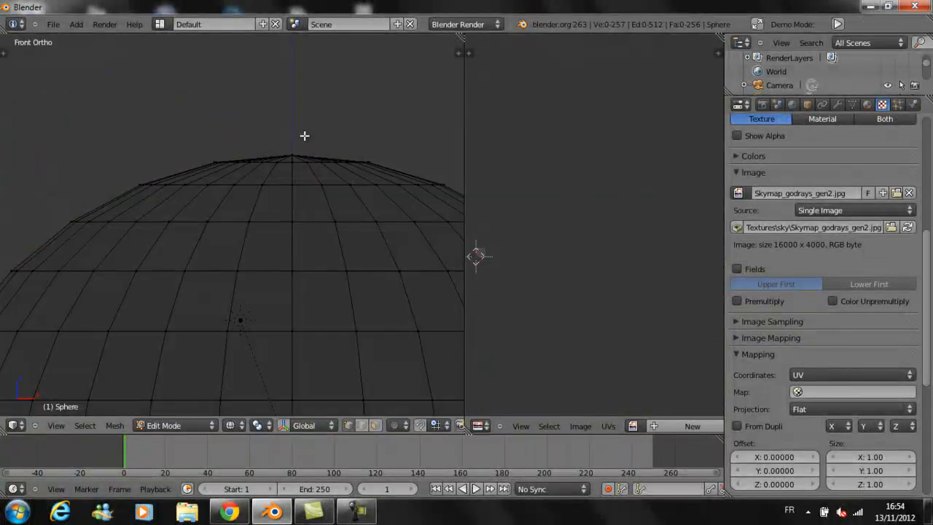
right_click(293, 151)
key(x)
click(295, 153)
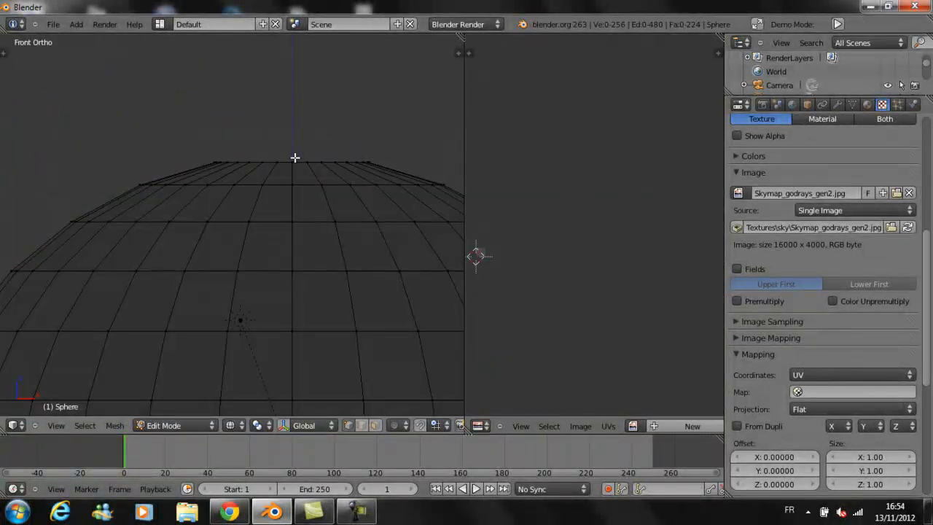
- Extrude the edge loop around the dome's open top and scale it inward to almost a point
alt+right_click(299, 164)
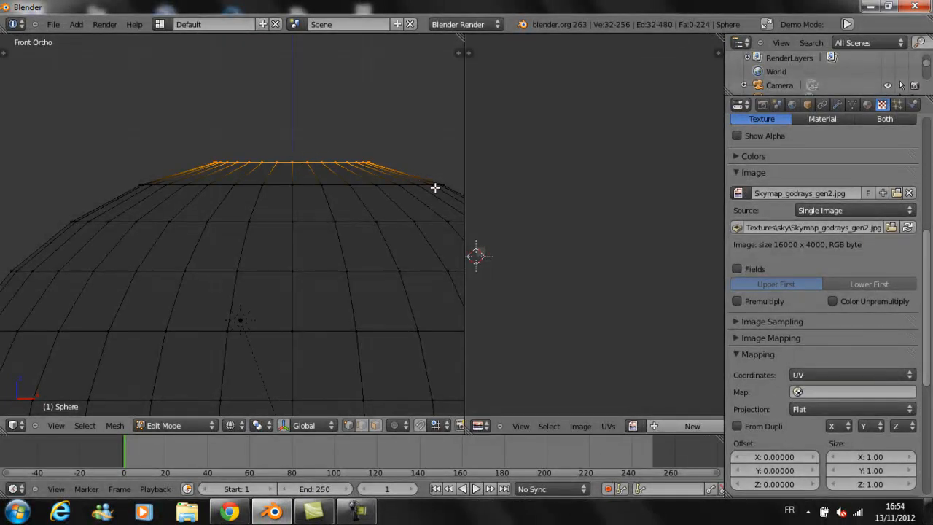
key(e)
key(s)
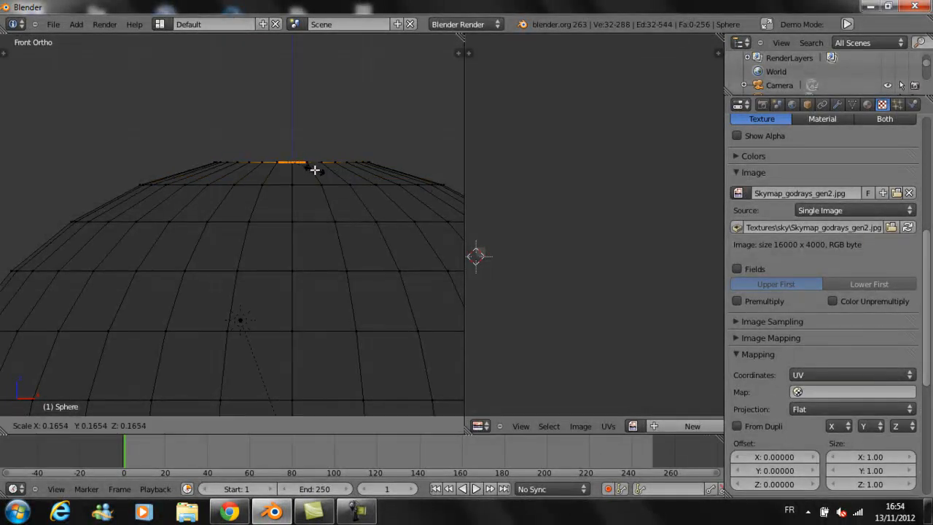
click(306, 175)
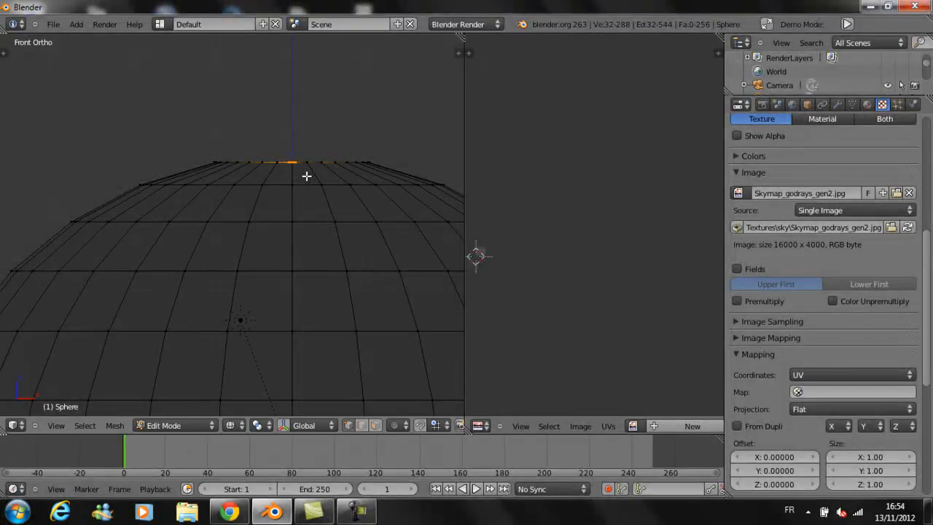
- Scale the extruded top ring by about 0.76 and raise it along Z to form the dome's peak, then deselect it
scroll(306, 205, up, 4)
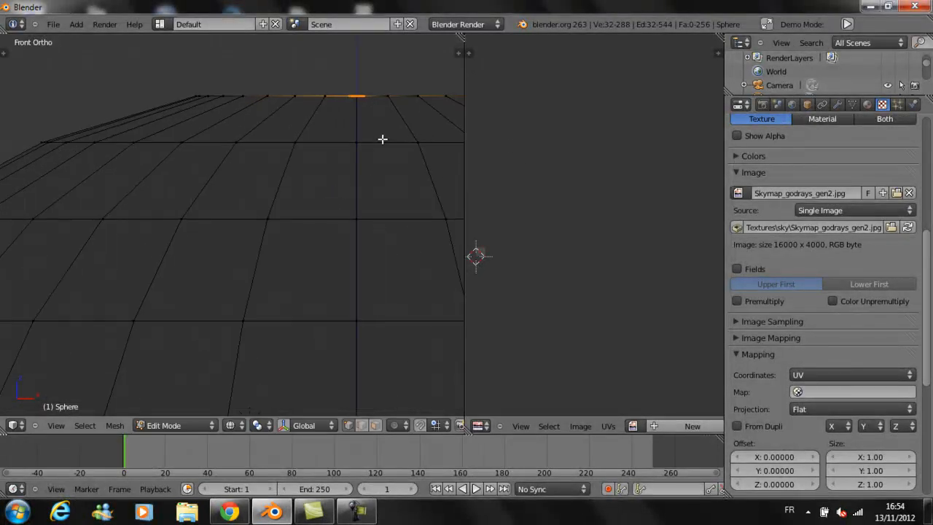
shift+middle_drag(380, 149, 279, 233)
key(s)
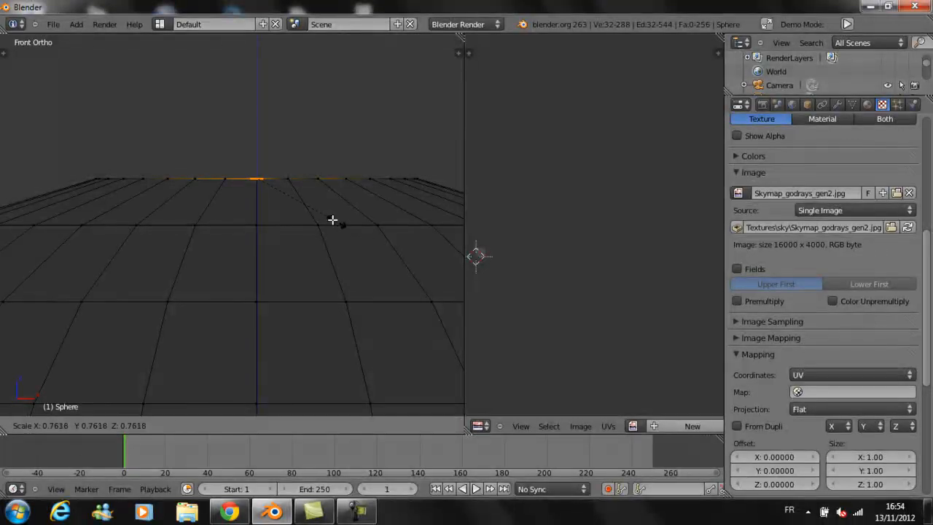
click(332, 220)
key(g)
key(z)
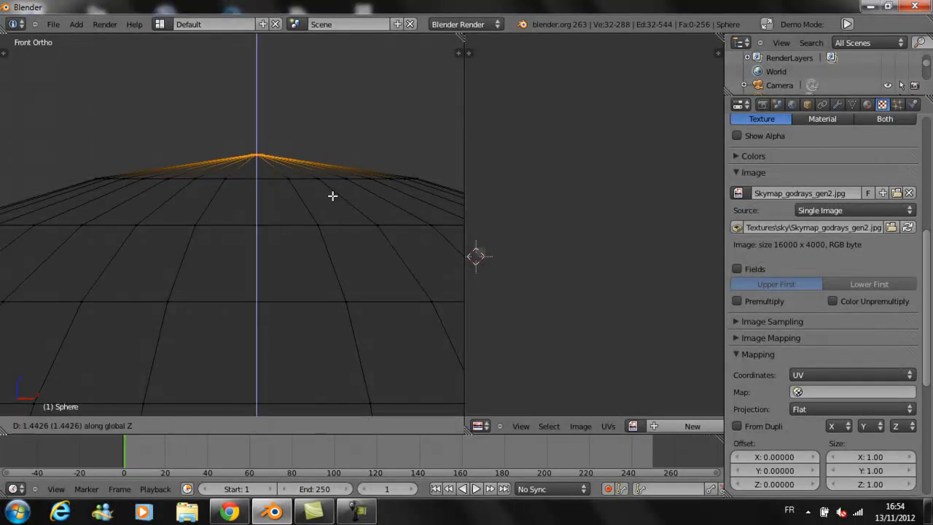
click(332, 199)
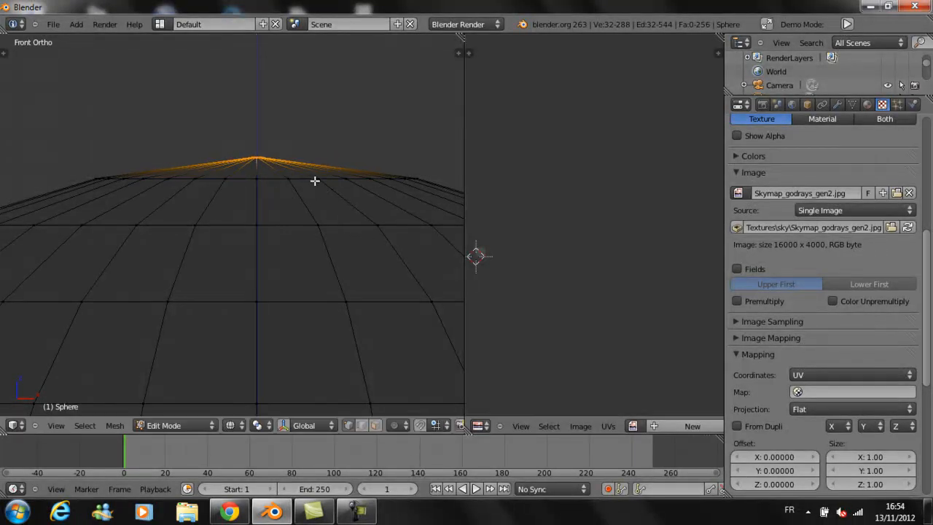
scroll(335, 164, down, 3)
key(a)
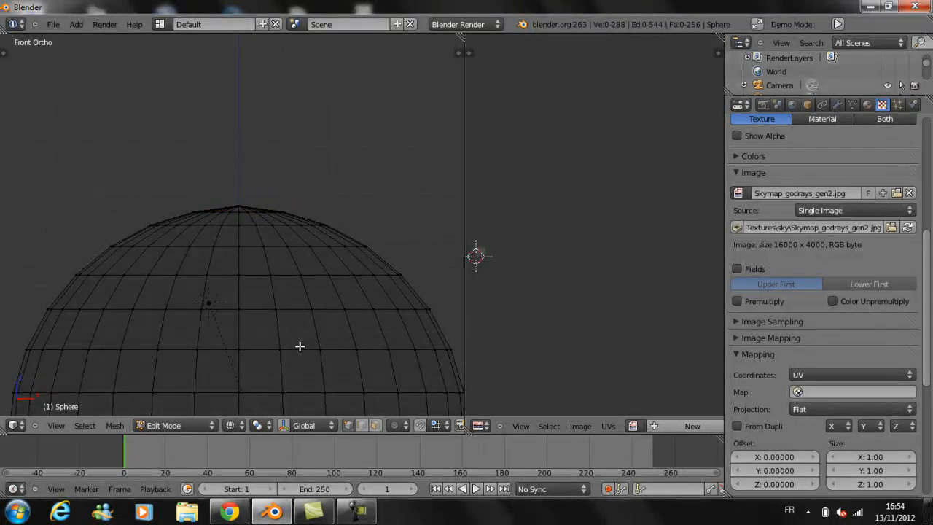
- Unwrap the whole dome again with Sphere Projection
shift+middle_drag(300, 347, 314, 237)
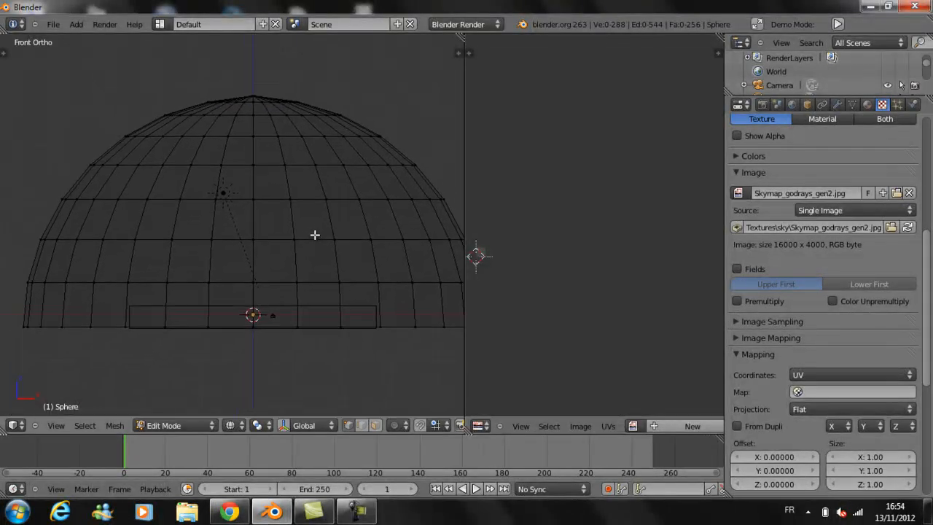
key(a)
key(u)
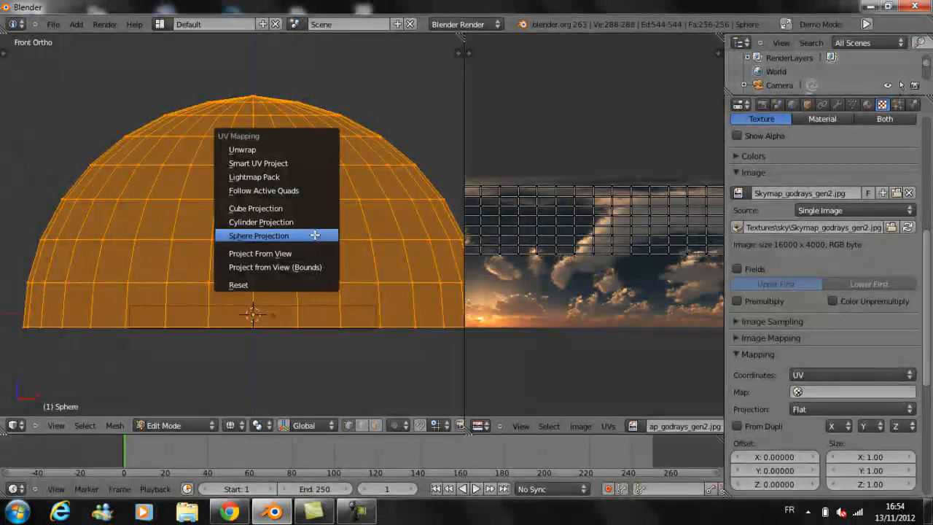
click(315, 234)
scroll(525, 231, down, 2)
middle_drag(548, 231, 594, 230)
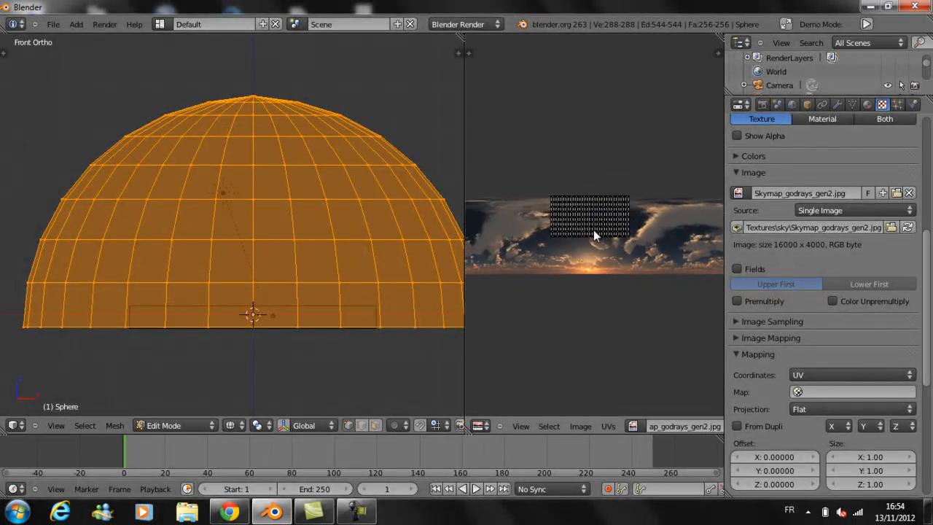
- Maximize the UV editor and move the whole UV layout into the lower-left corner of the sky image
key(ctrl+Up)
scroll(584, 236, up, 2)
scroll(583, 236, up, 2)
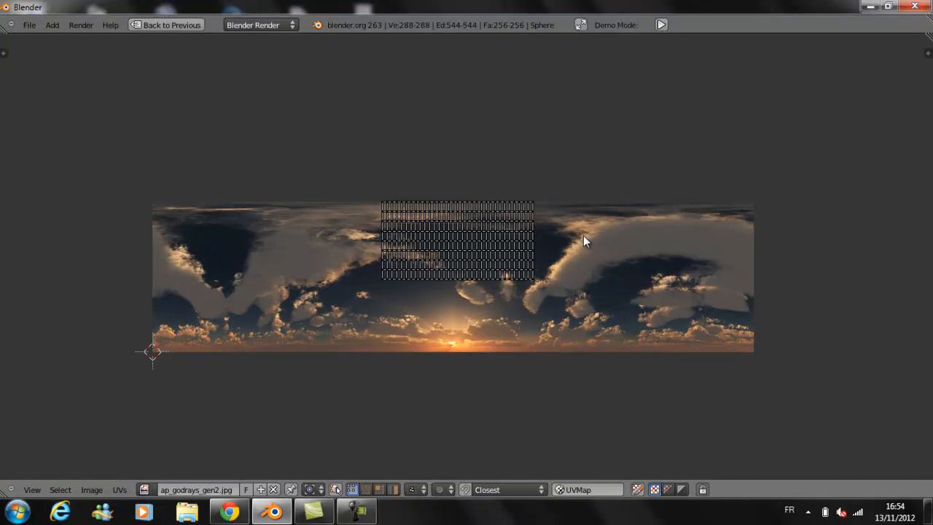
key(a)
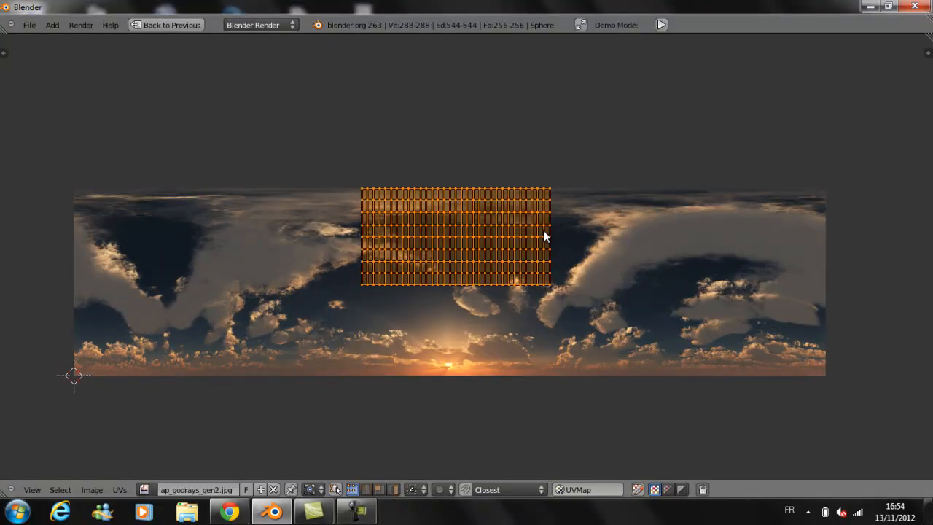
key(g)
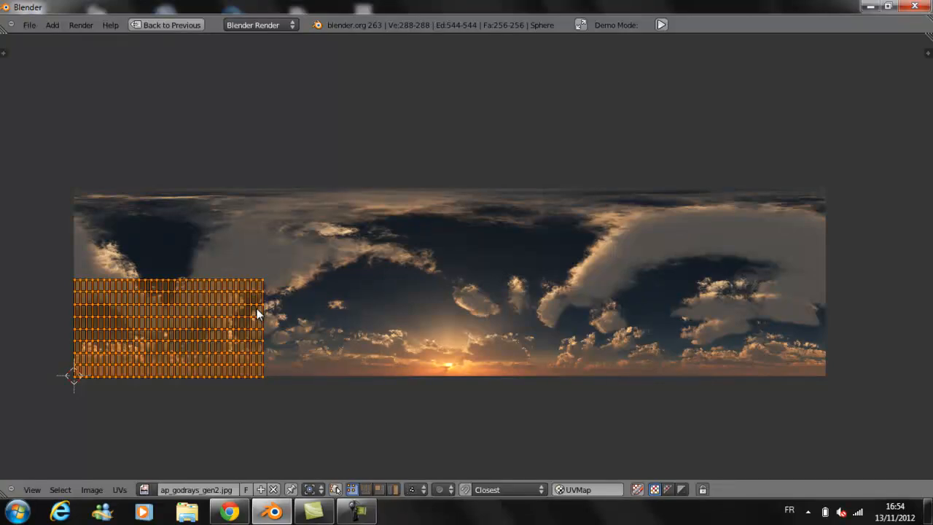
scroll(257, 308, up, 2)
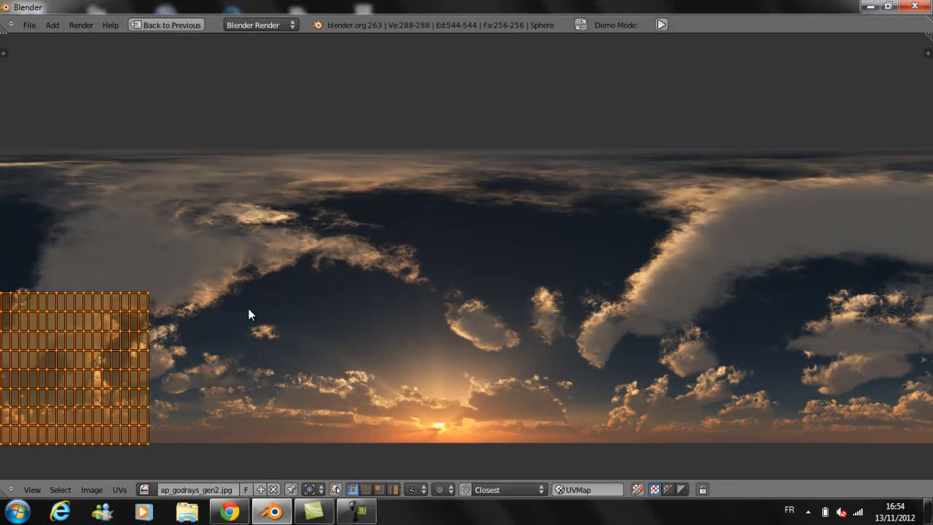
scroll(248, 312, down, 2)
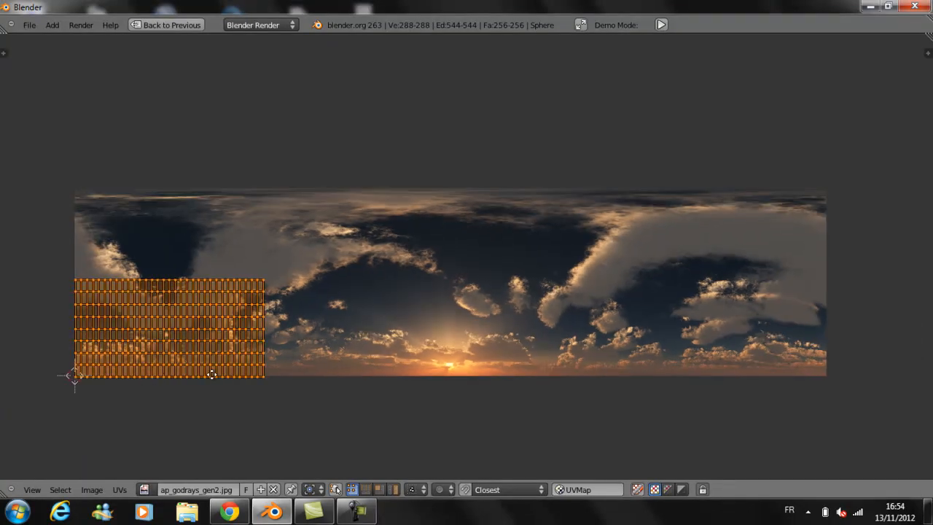
- Set the UV pivot to 2D Cursor and scale the layout by about 1.93 to match the sky image's height
click(320, 490)
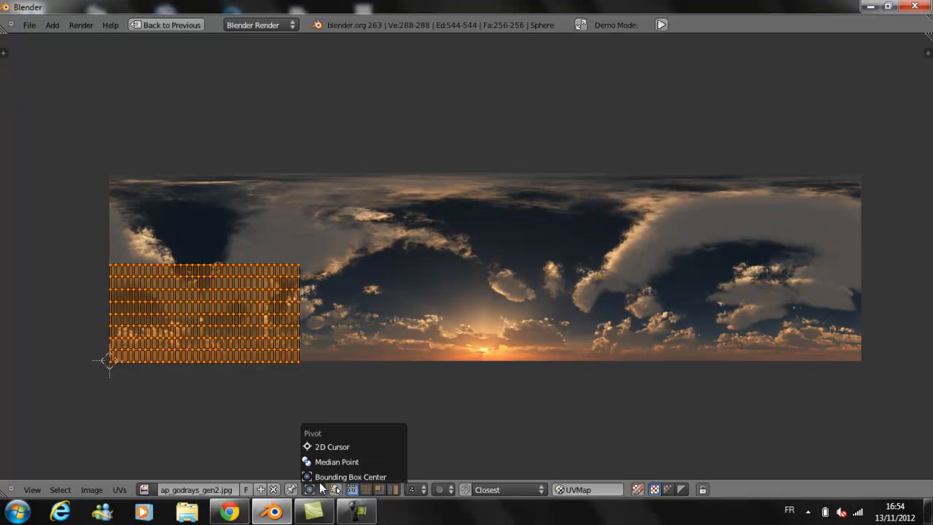
click(326, 446)
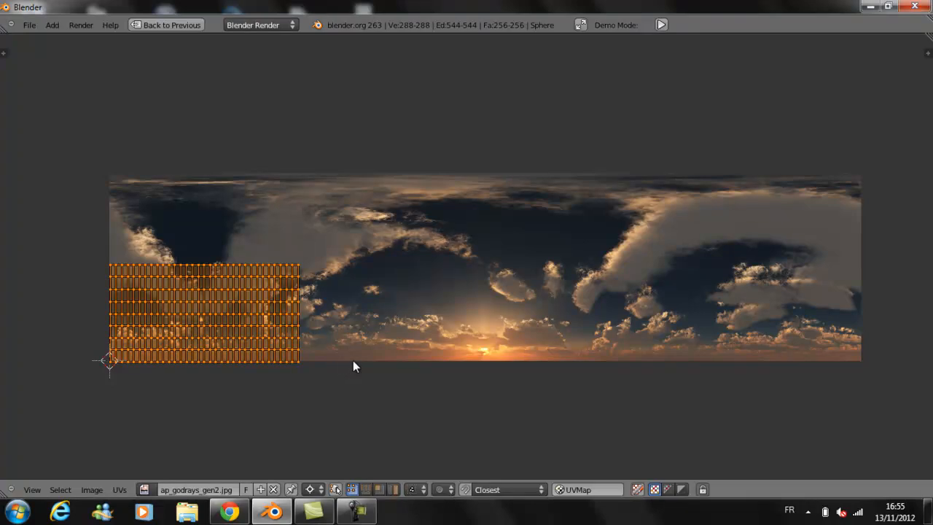
key(s)
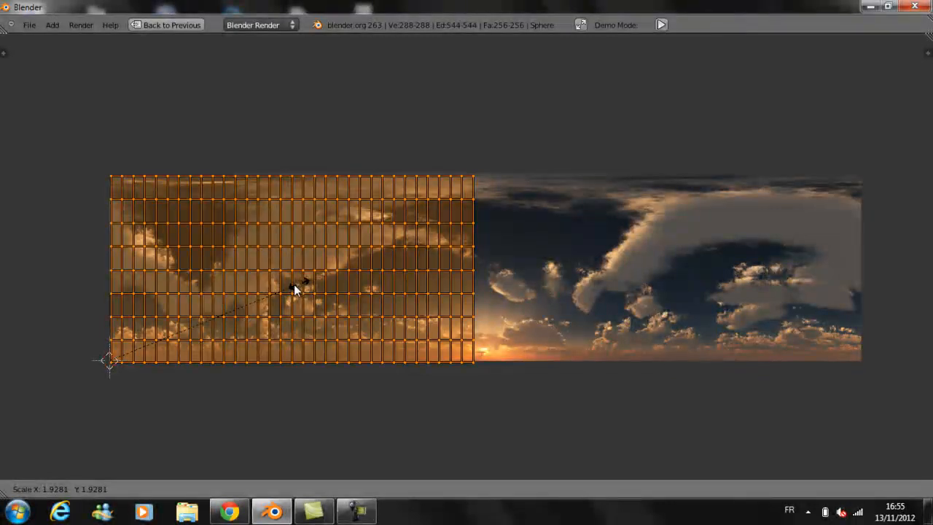
click(298, 290)
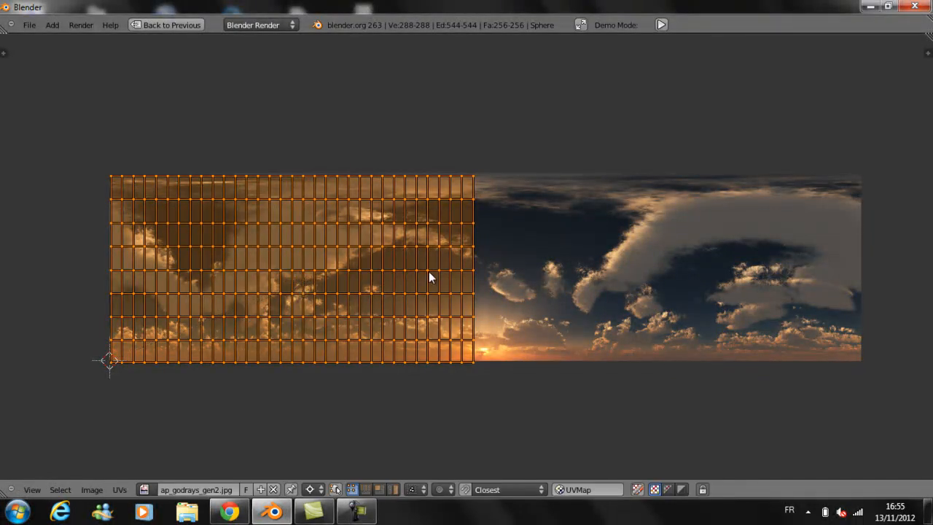
- Scale the UV layout along X until it spans the full width of the sky image
key(s)
key(x)
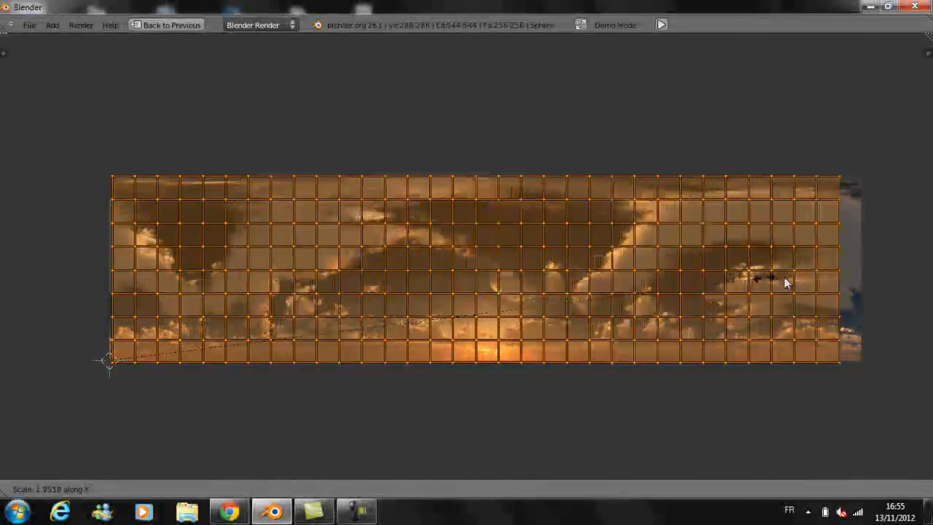
click(718, 284)
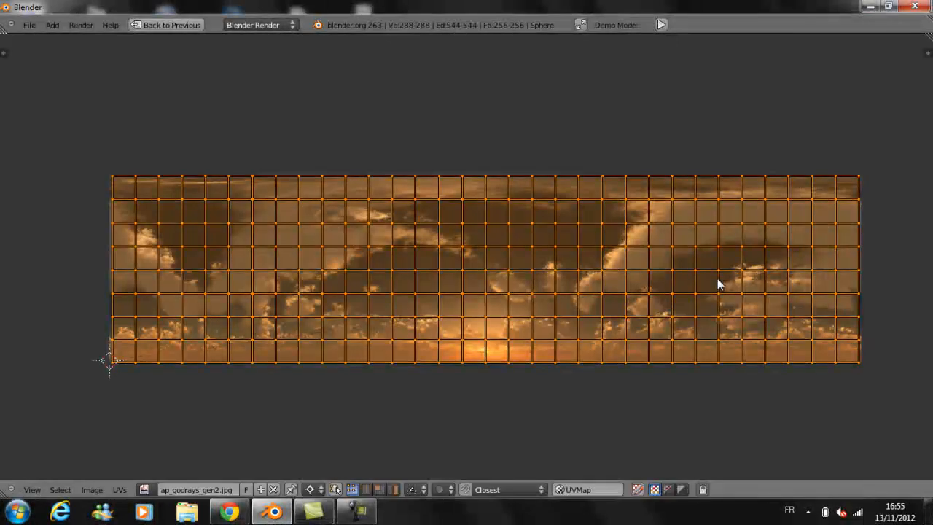
- Scale the UV layout up very slightly and nudge it up and left to align with the sky image's edges
key(s)
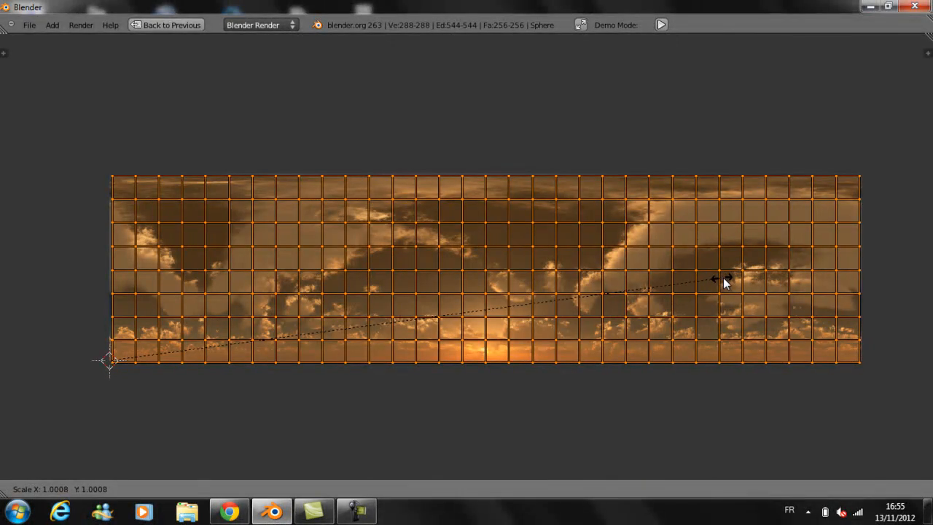
click(724, 279)
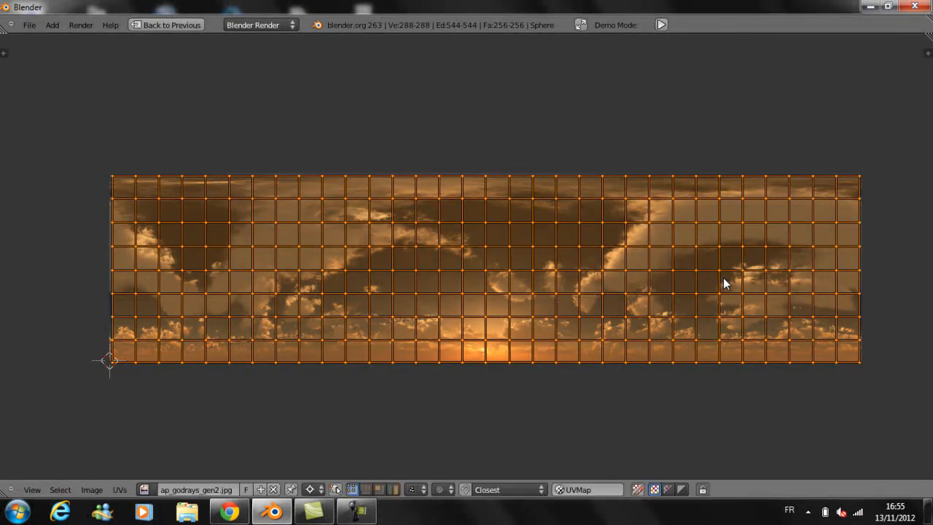
key(g)
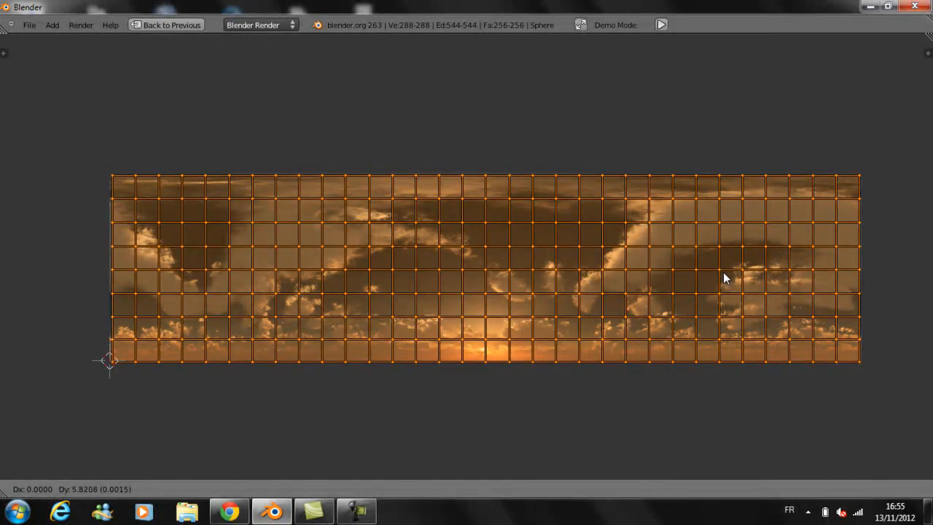
click(724, 278)
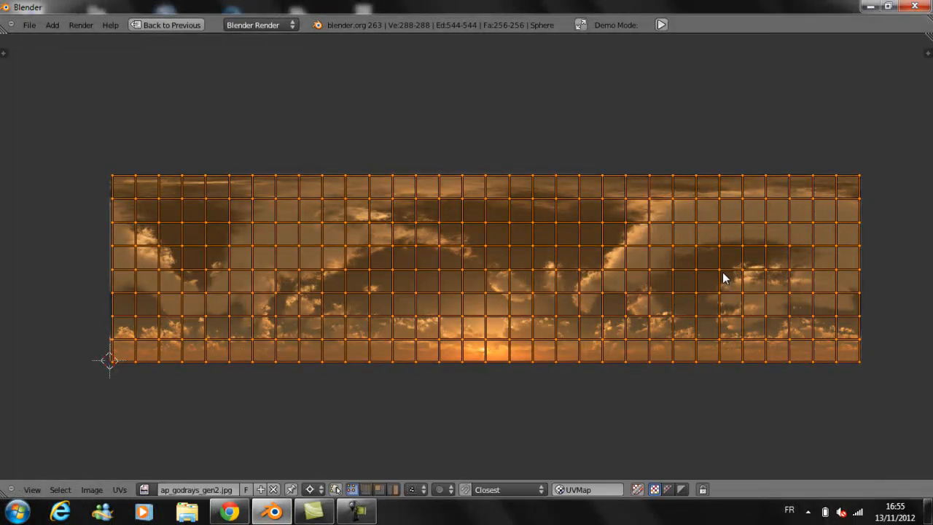
key(g)
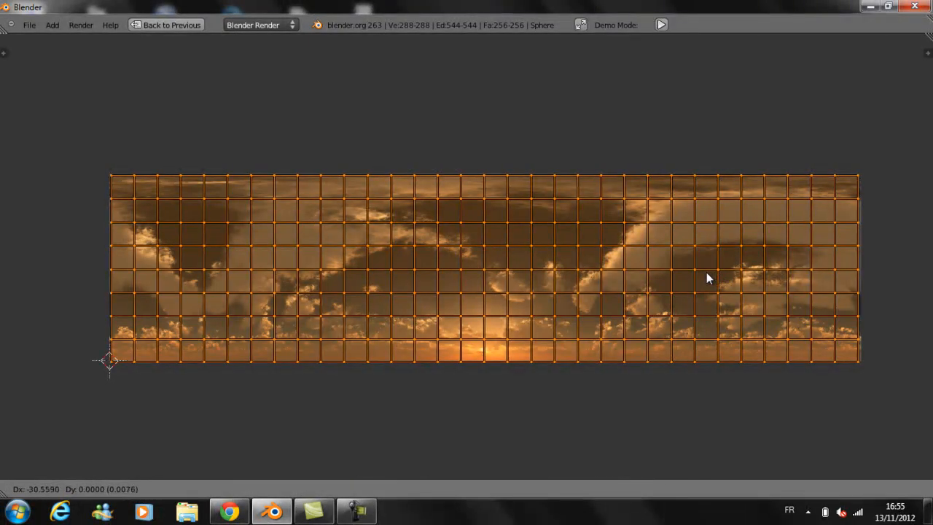
click(705, 272)
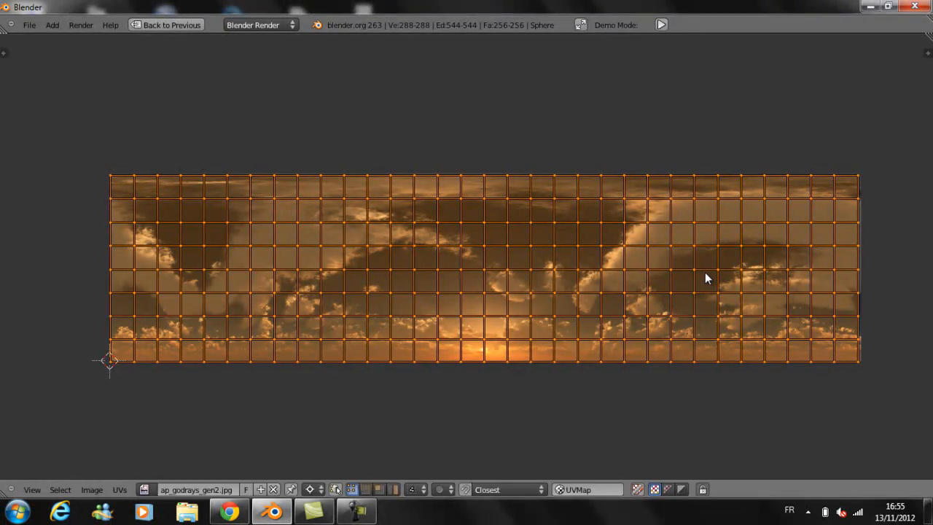
- Stretch the UV layout slightly along X to reach the sky image's right edge, then restore the split editor layout
key(s)
key(x)
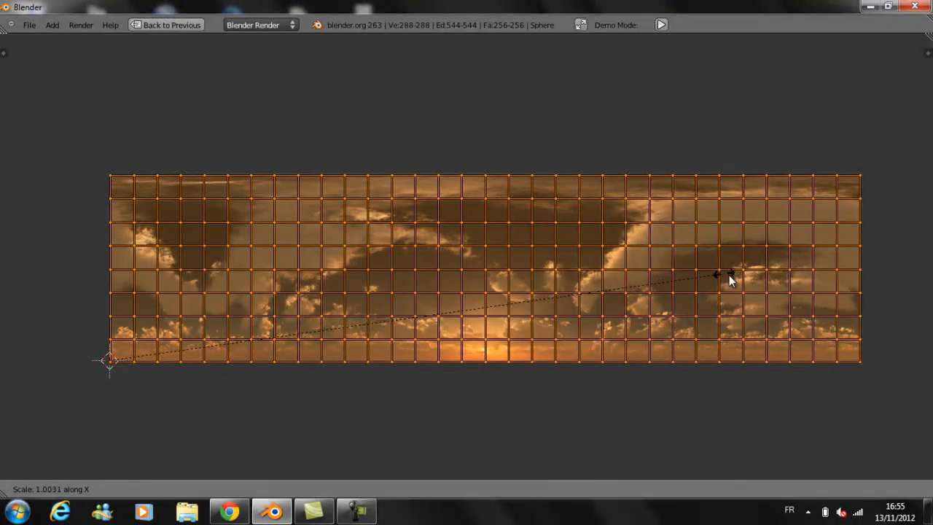
click(726, 275)
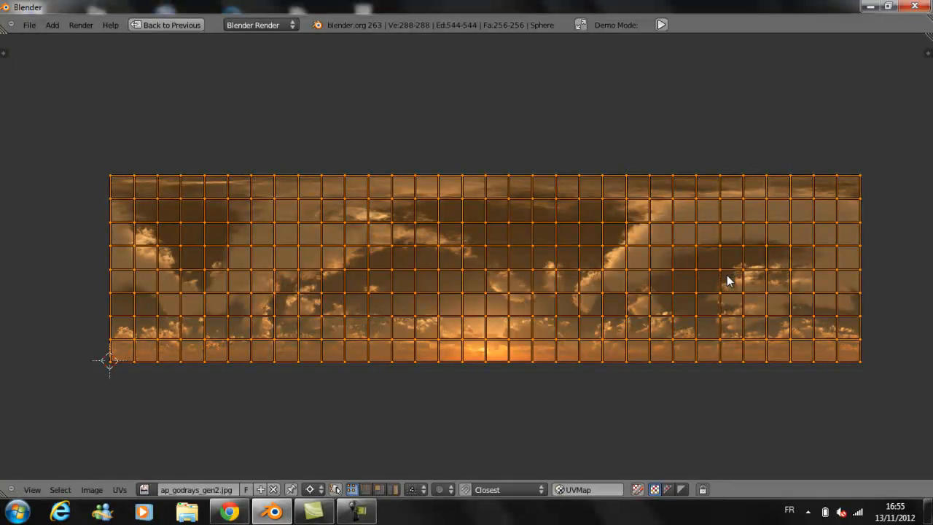
key(ctrl+Up)
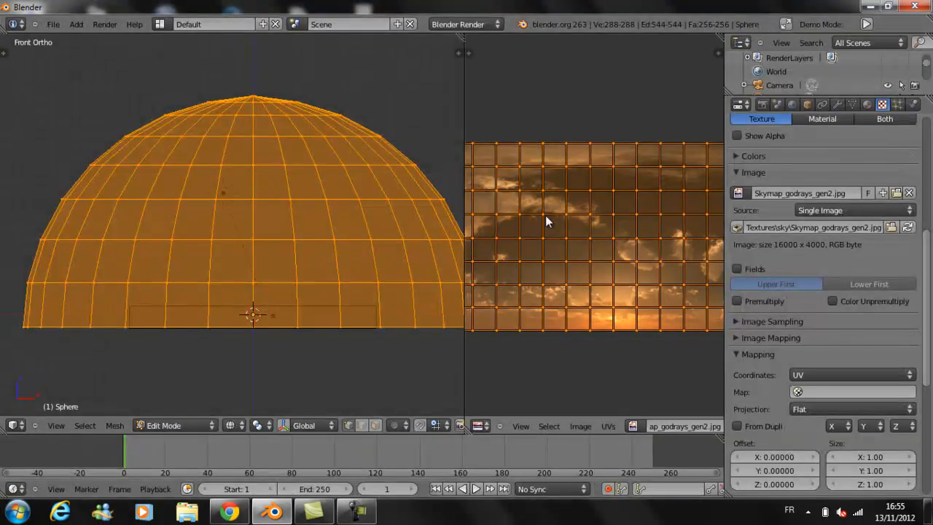
- Save the scene over tuto.blend in C:\tmp
key(ctrl+s)
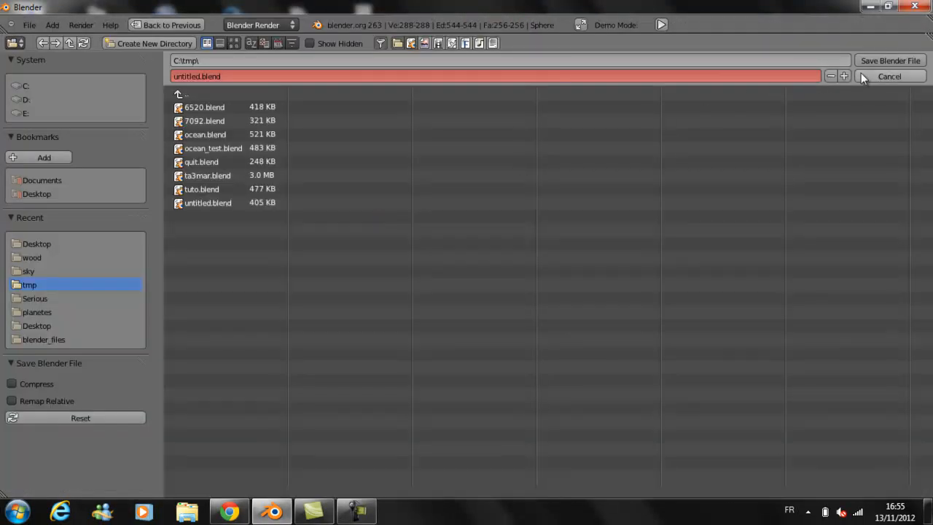
click(198, 189)
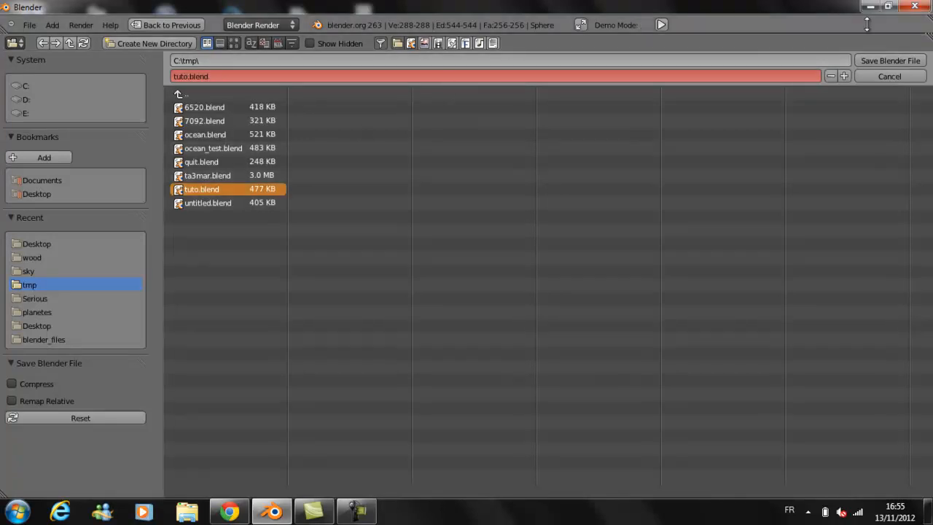
click(888, 63)
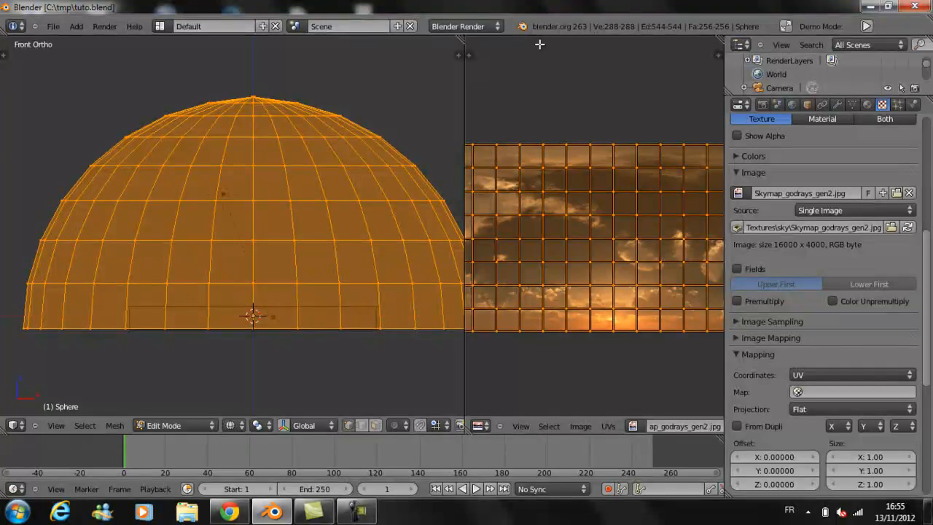
- Merge the UV editor area into the 3D view and return the dome to Object Mode
click(466, 26)
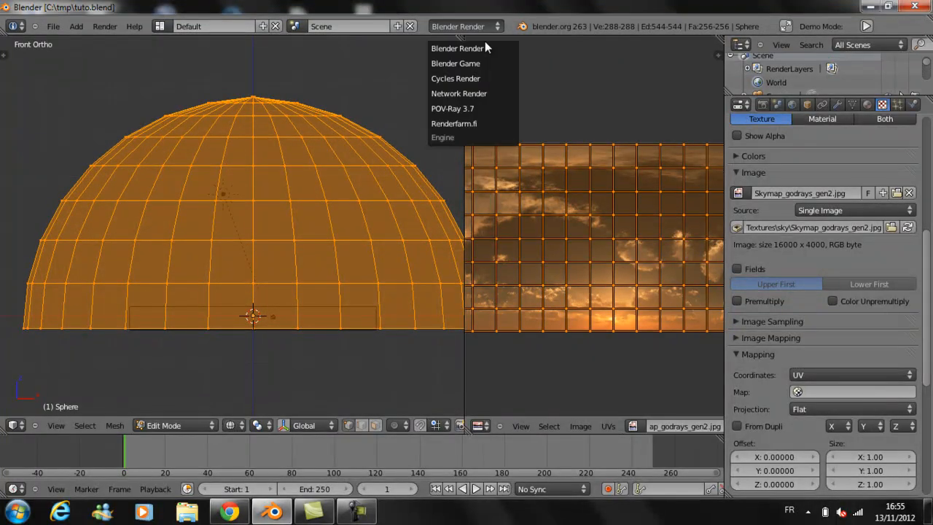
click(485, 41)
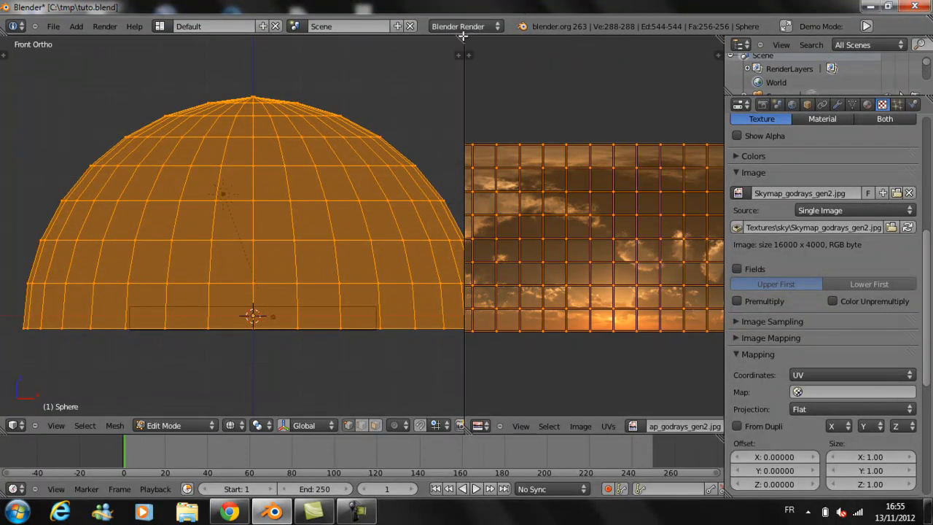
drag(462, 38, 564, 78)
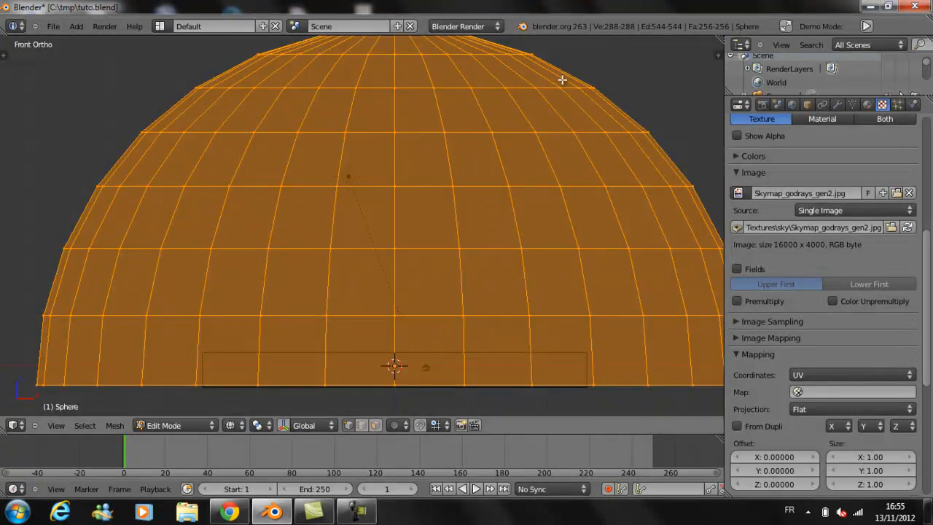
scroll(561, 87, down, 4)
scroll(555, 101, up, 1)
key(Tab)
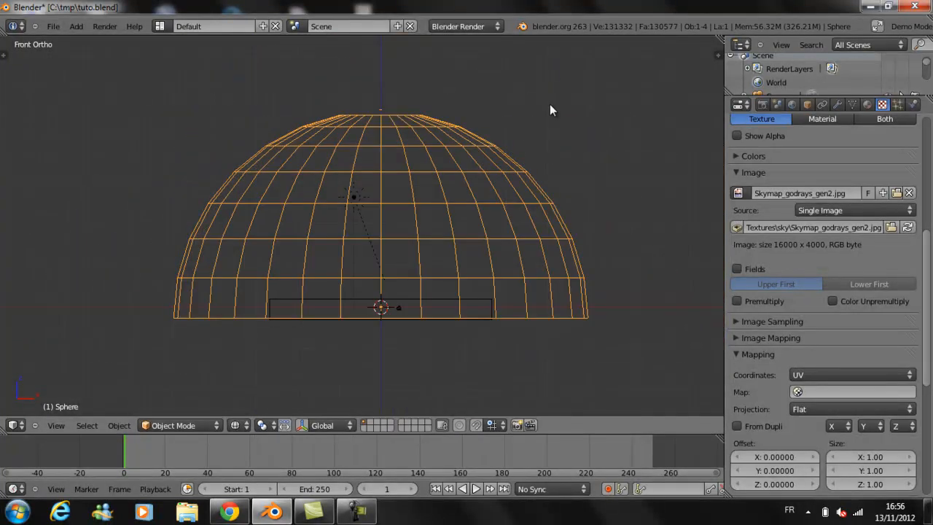
- Add a Catmull-Clark Subdivision Surface modifier with Optimal Display to the dome and shade it smooth in solid view
key(z)
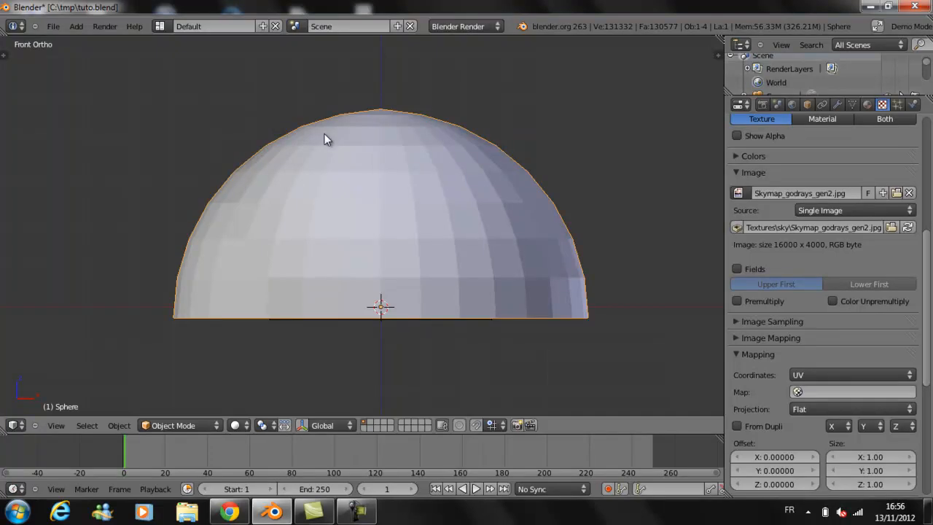
key(t)
click(825, 104)
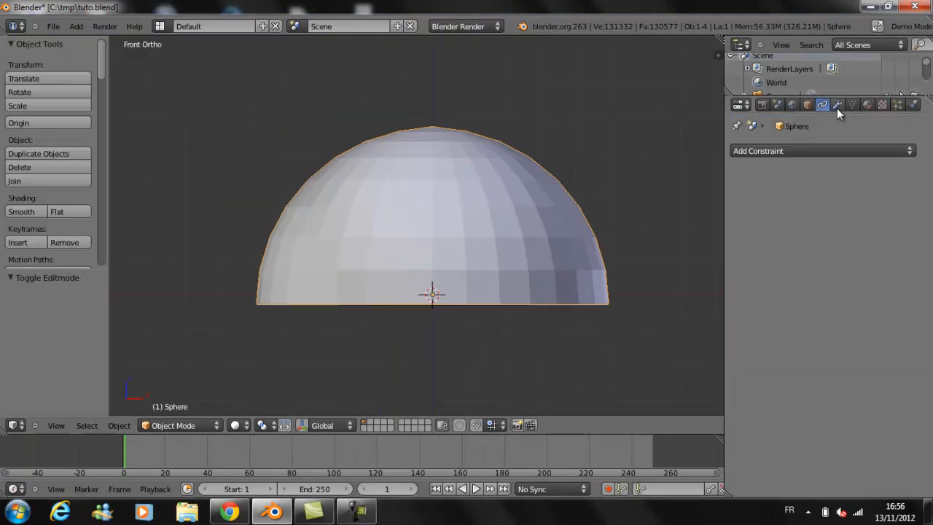
click(837, 104)
click(828, 144)
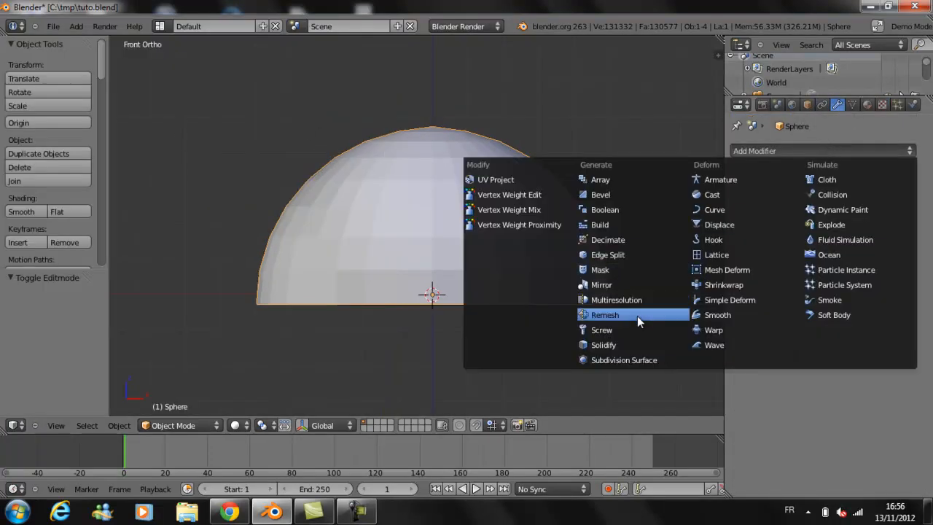
click(640, 362)
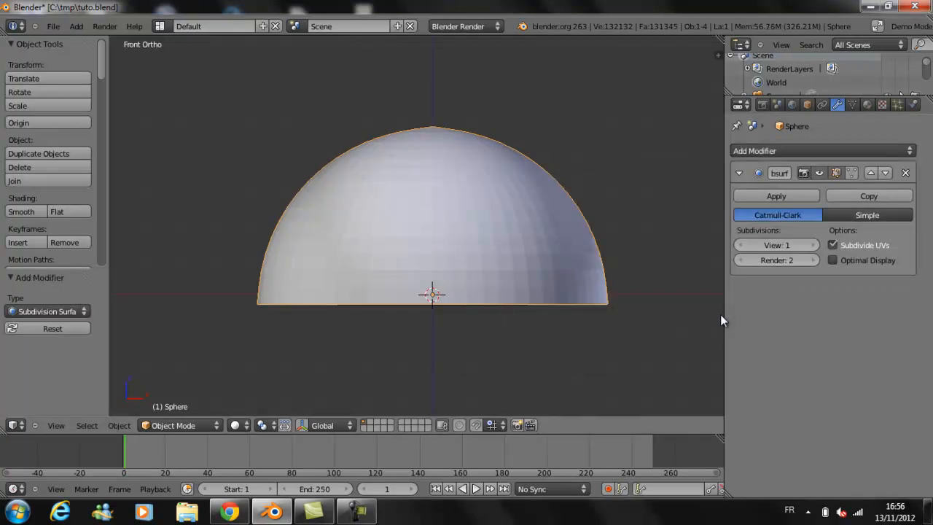
click(833, 260)
click(22, 211)
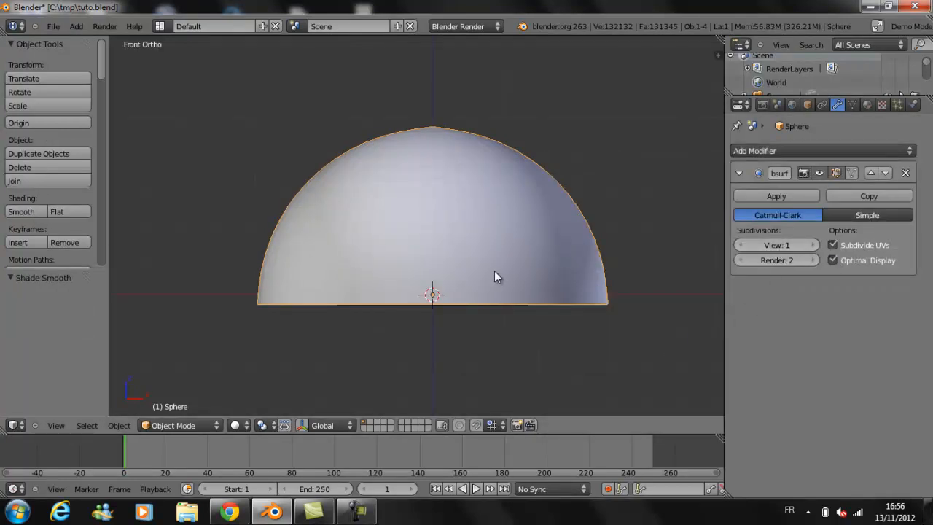
- Look through the camera and set the viewport shading to Textured
middle_drag(496, 273, 241, 212)
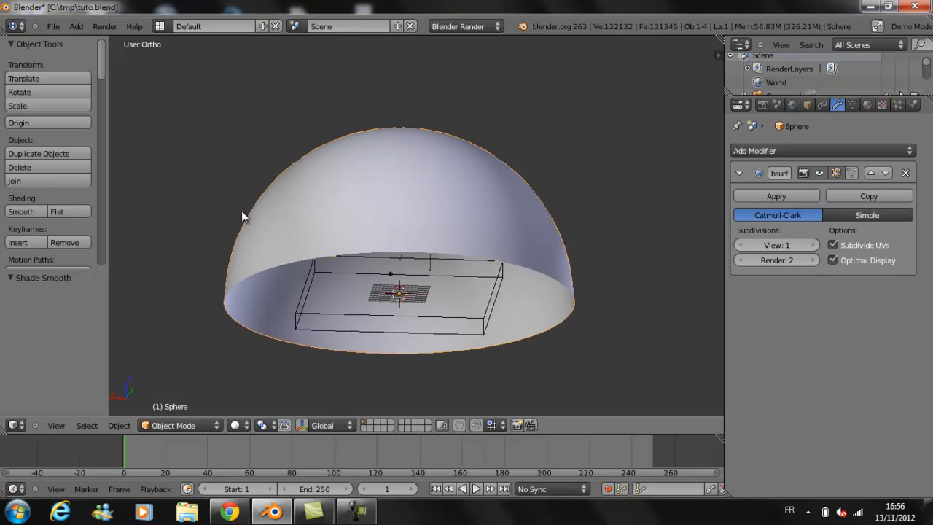
key(KP_0)
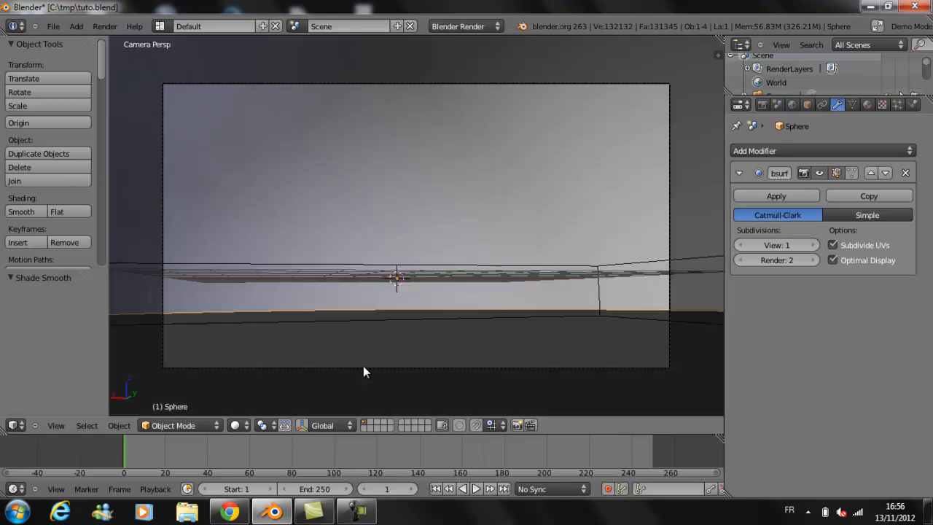
click(261, 424)
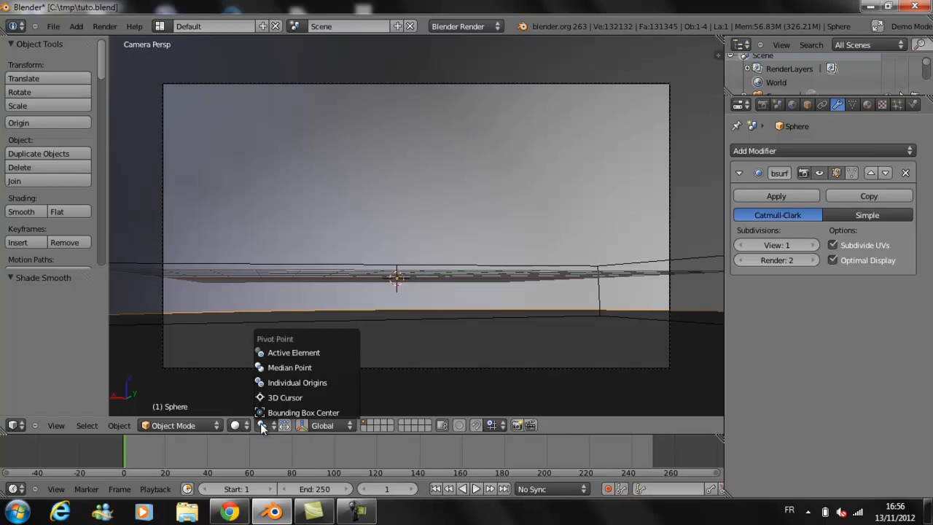
click(247, 431)
click(244, 428)
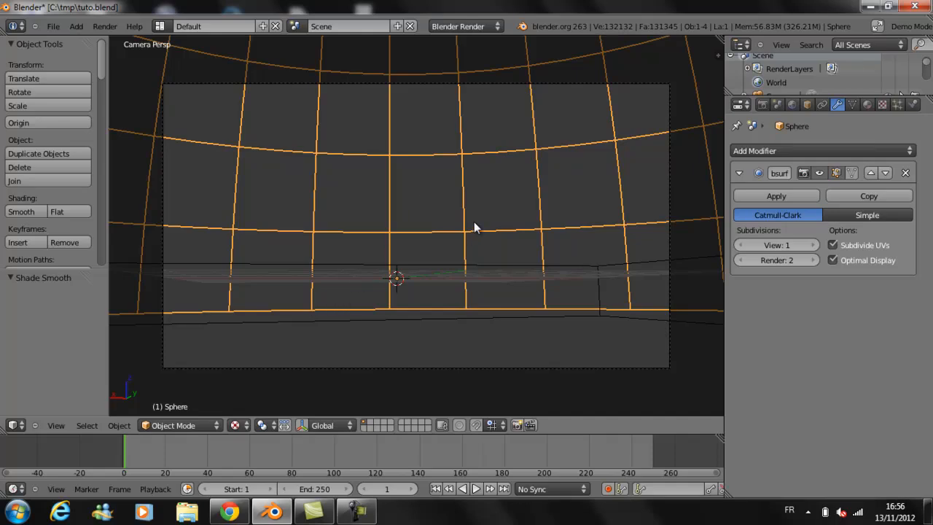
- Flip the dome mesh's normals in Edit Mode so the sky texture shows from inside the camera view
mouse_move(474, 222)
middle_down()
mouse_move(430, 260)
mouse_move(335, 313)
mouse_move(296, 215)
mouse_move(397, 167)
mouse_move(510, 243)
mouse_move(471, 235)
middle_up()
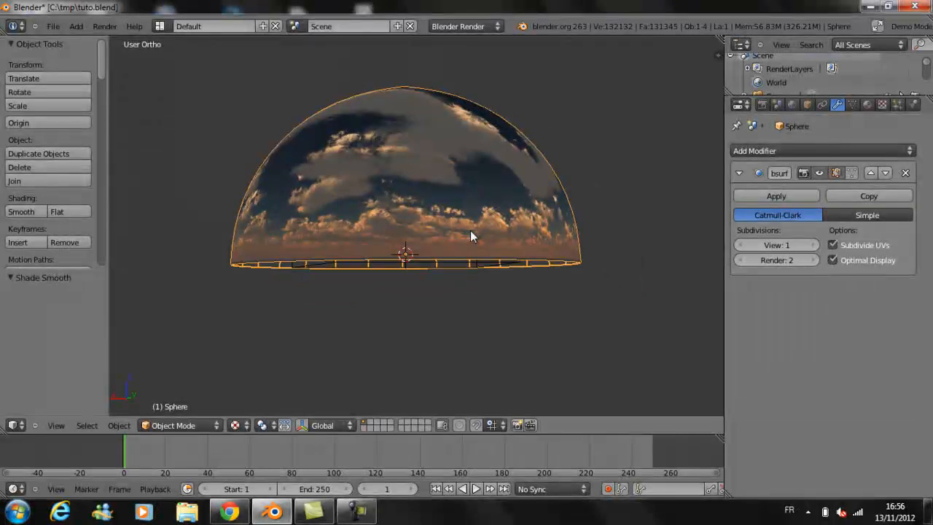
key(z)
key(KP_0)
key(Tab)
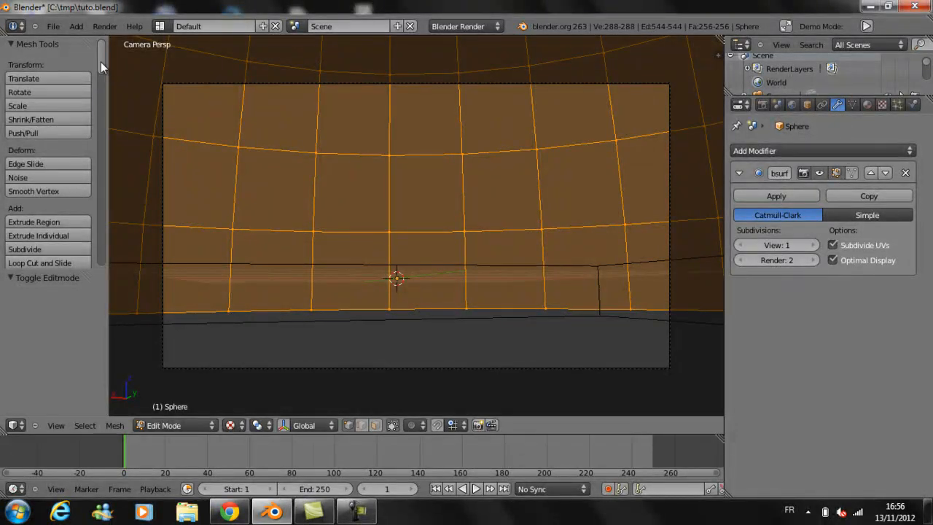
drag(100, 61, 102, 97)
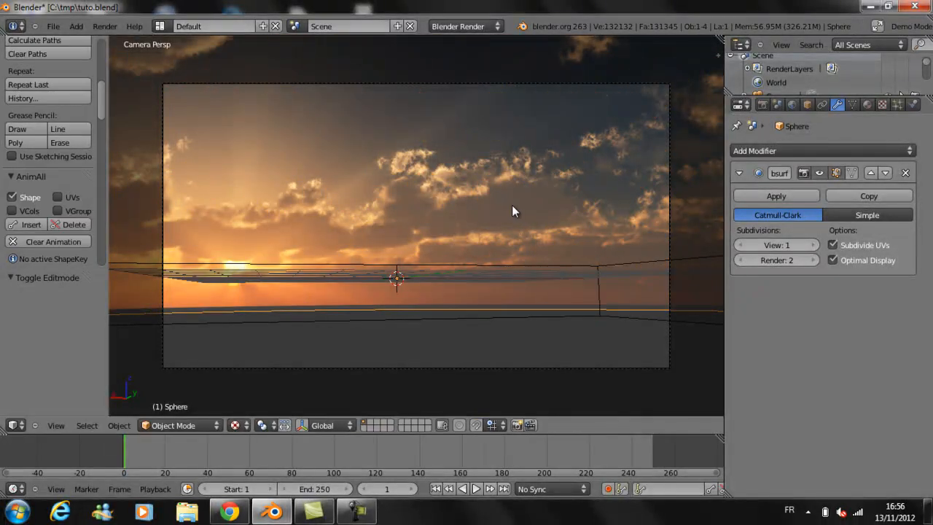
key(t)
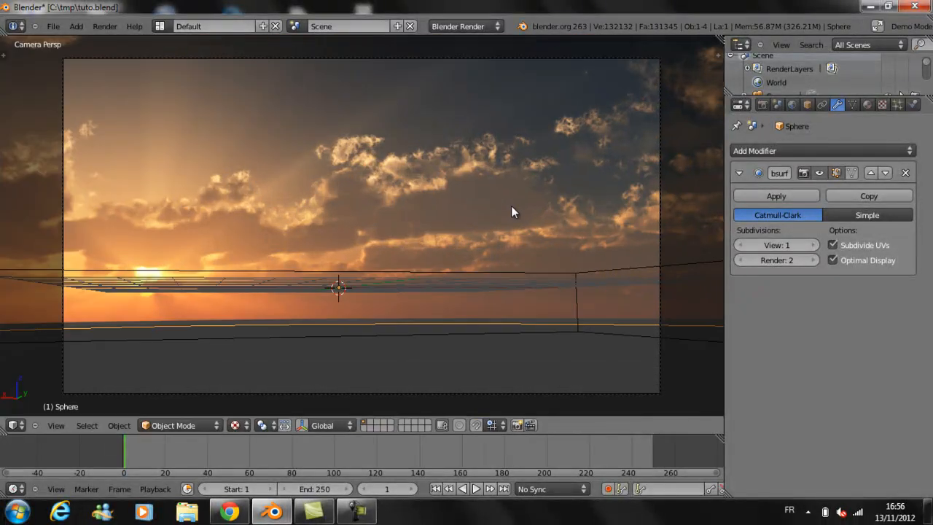
- Rotate the sky dome about -138° around global Z, then fine-tune the rotation to frame the darker clouds
key(r)
key(z)
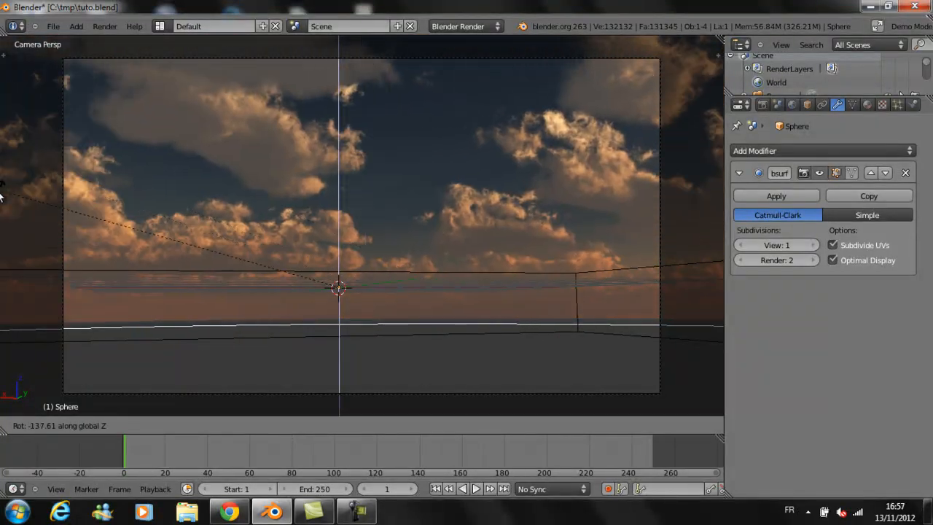
click(1, 197)
key(r)
key(z)
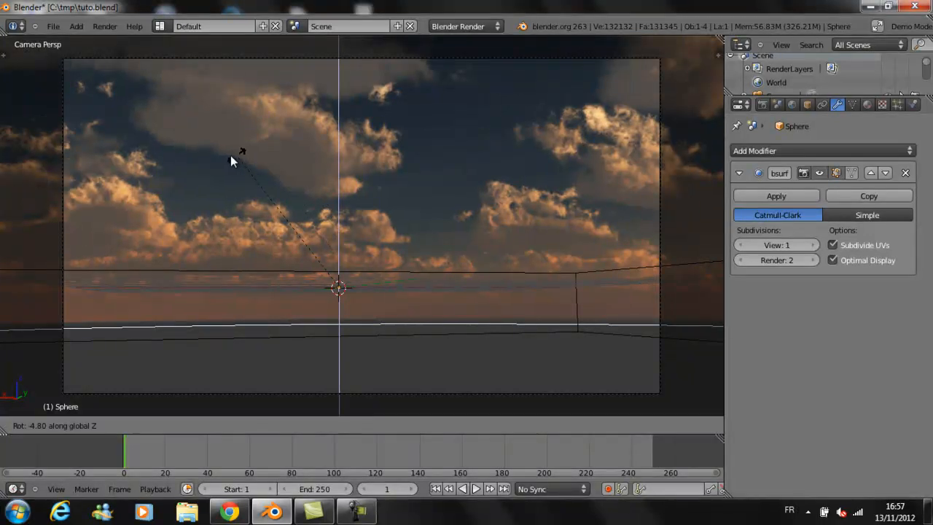
click(221, 158)
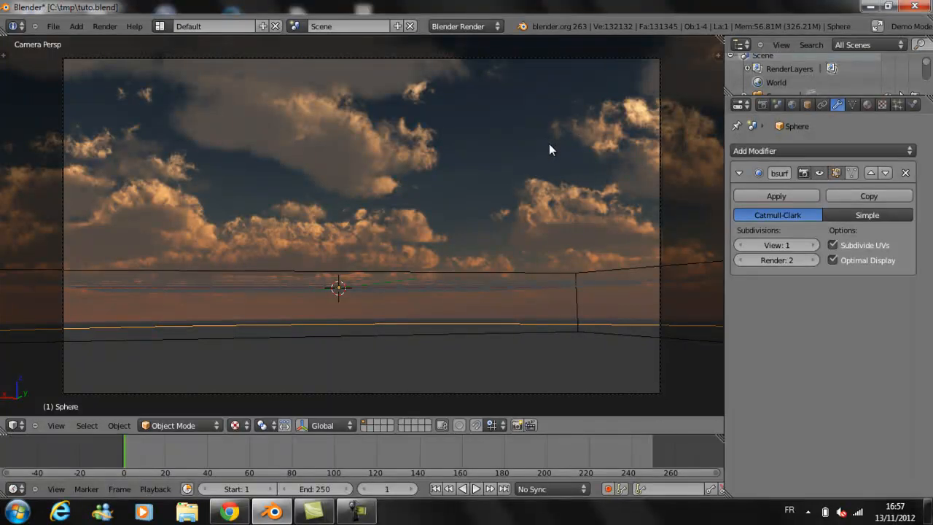
- Save over tuto.blend, run a test render from the camera, and stop it partway
key(ctrl+s)
click(546, 241)
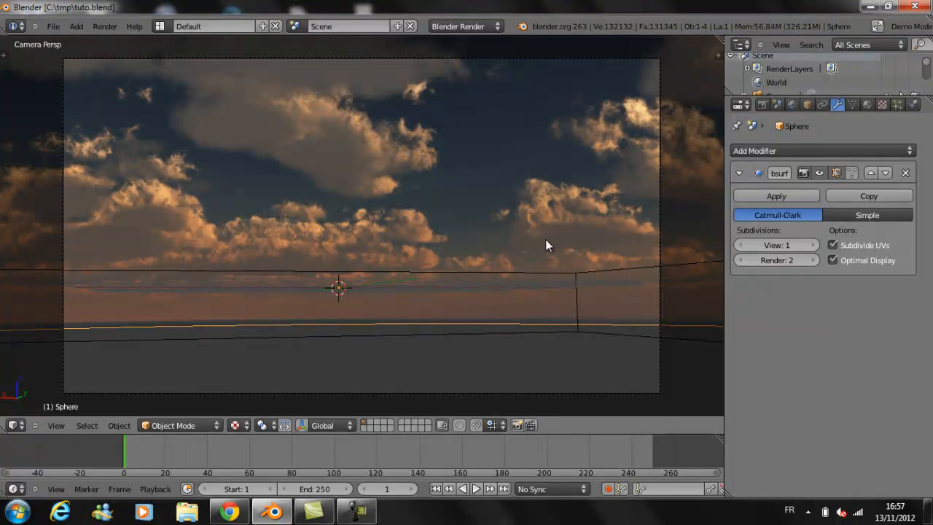
key(F12)
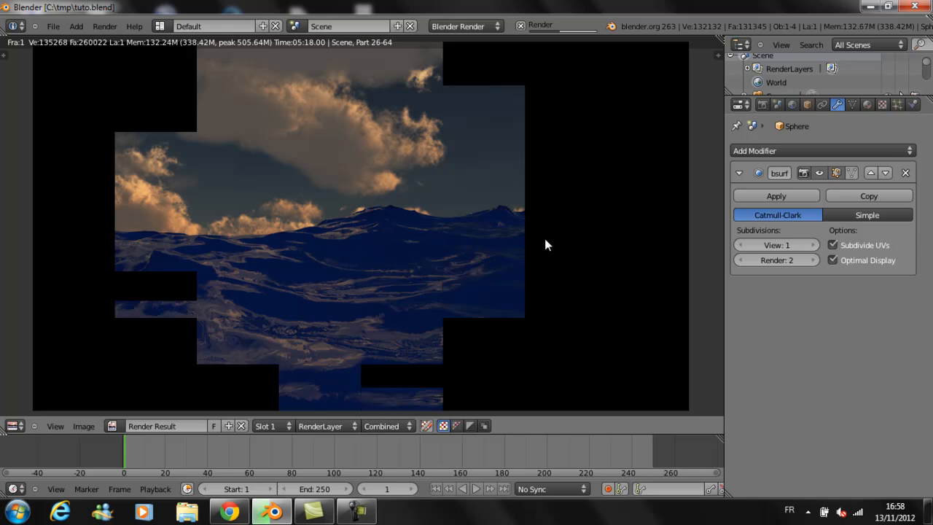
key(Escape)
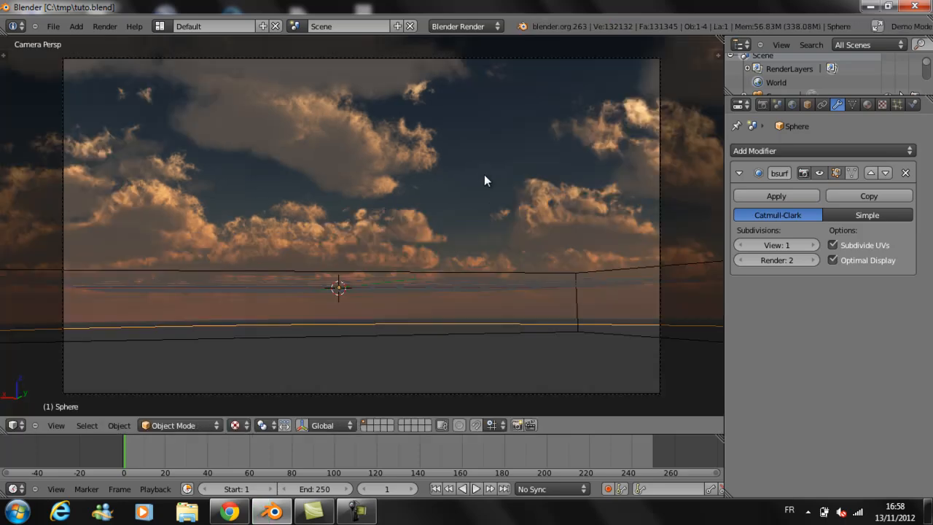
- Add a Hemi lamp at the 3D cursor in front view
key(KP_1)
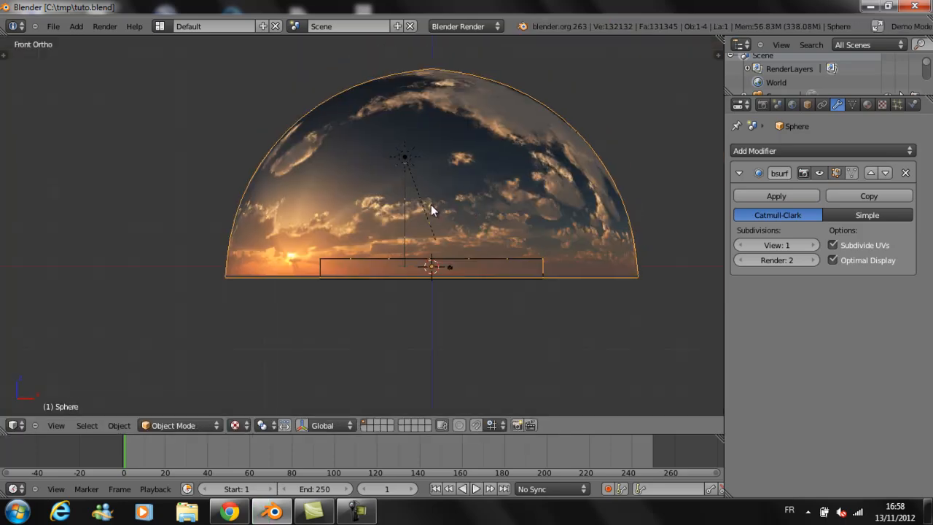
scroll(436, 199, up, 3)
key(shift+a)
mouse_move(456, 263)
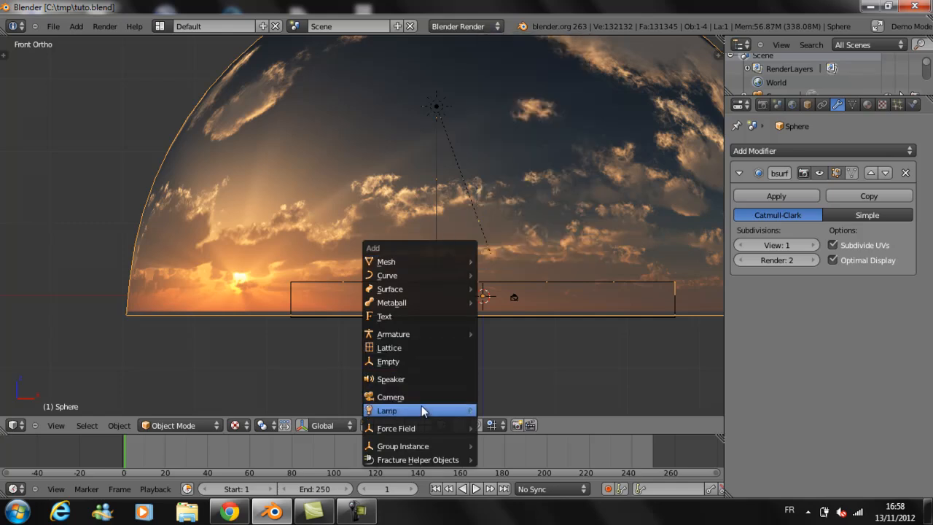
mouse_move(429, 408)
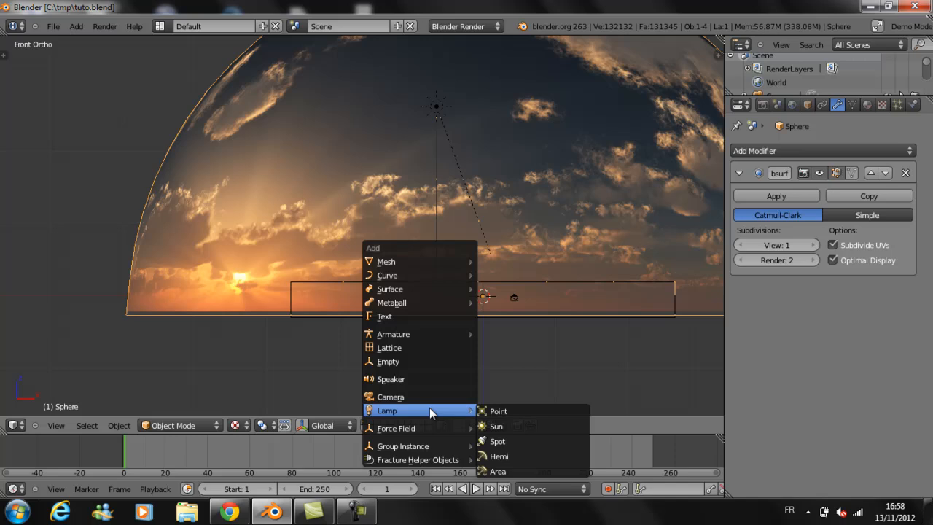
click(528, 451)
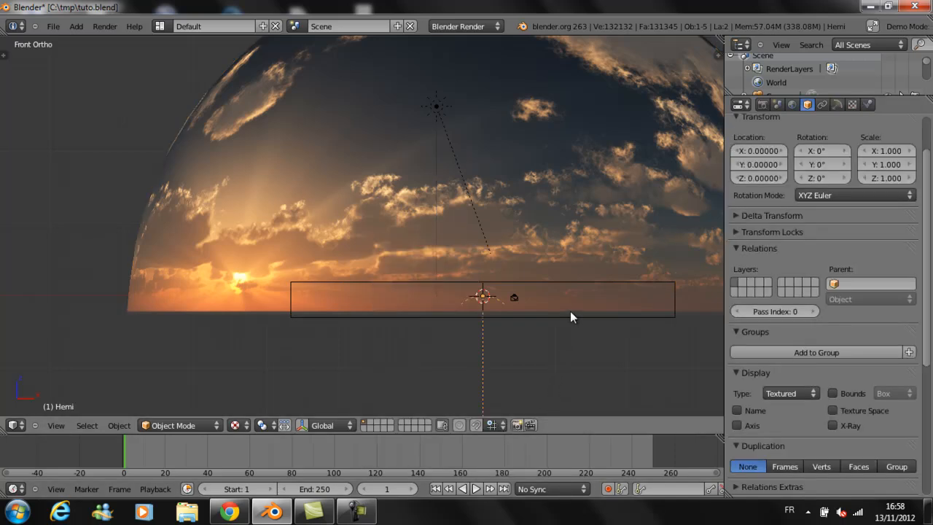
- Place the Hemi lamp about 16 units below the ocean and rotate it 180° to point upward
key(g)
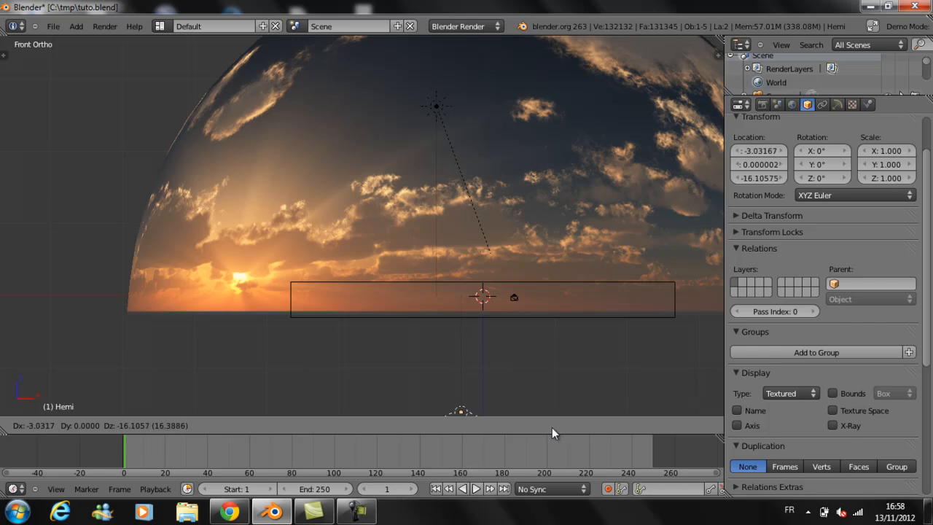
click(572, 423)
text(r)
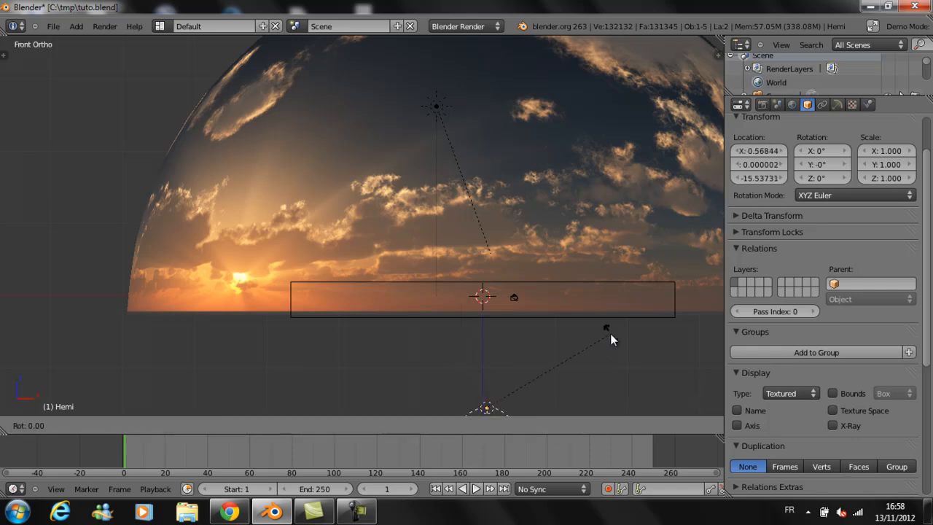
text(180)
key(Return)
key(g)
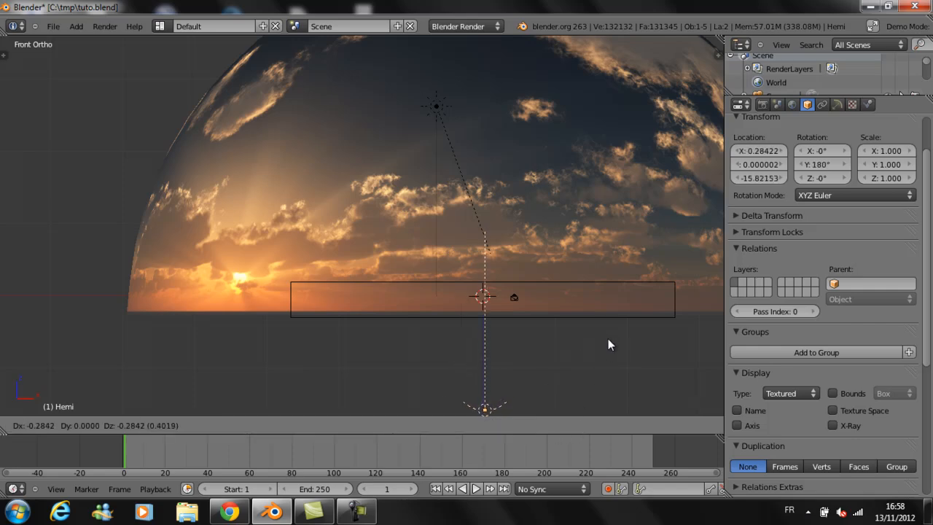
click(606, 339)
- Turn off Specular in the Hemi lamp's settings
click(824, 104)
click(838, 105)
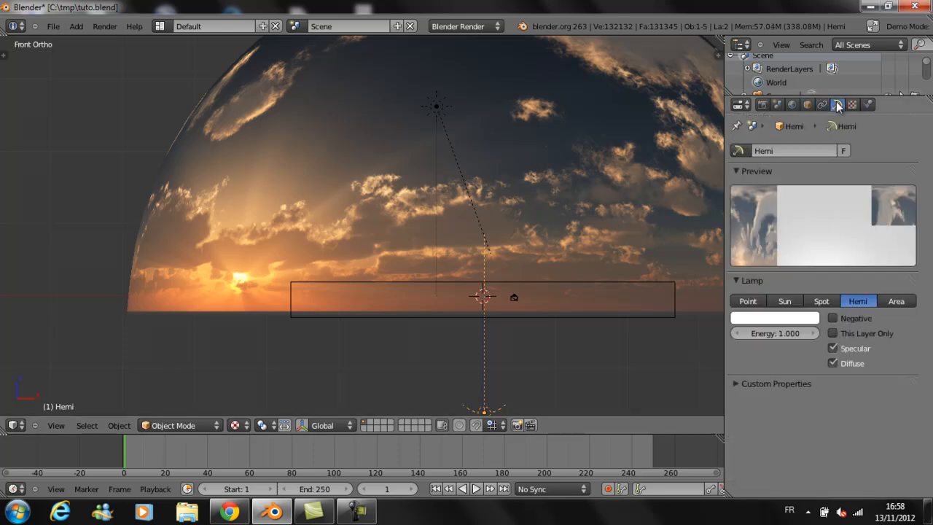
click(842, 352)
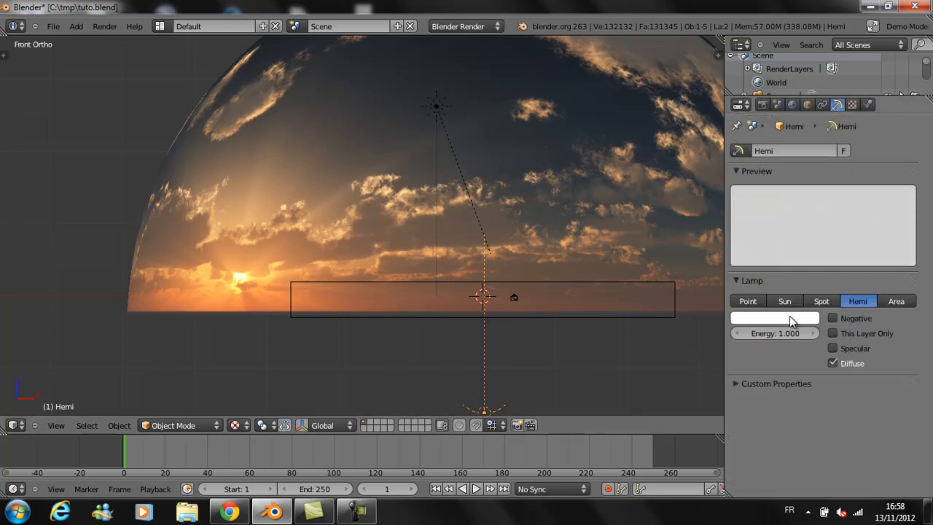
- Set the Hemi lamp's colour to a near-black blue (R 0, G about 0.002, B about 0.01) and its energy to 0.2
click(789, 316)
click(781, 158)
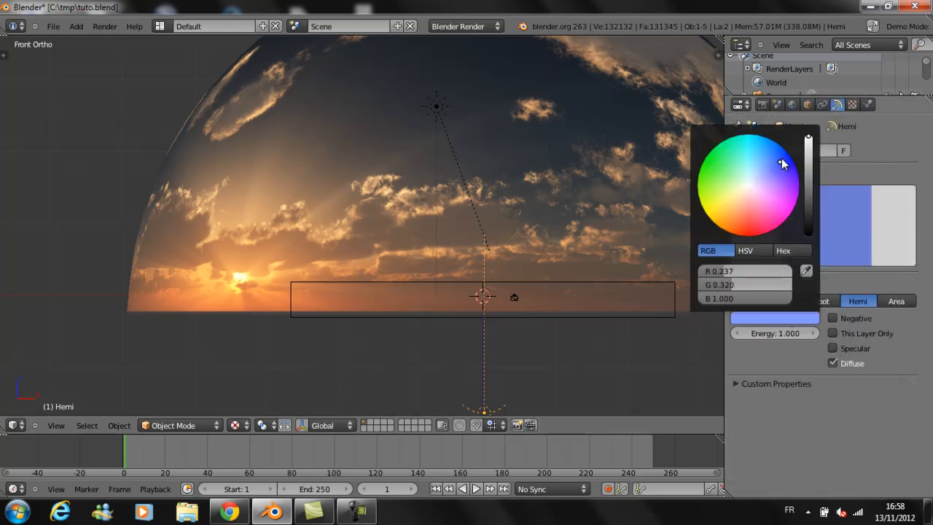
click(807, 231)
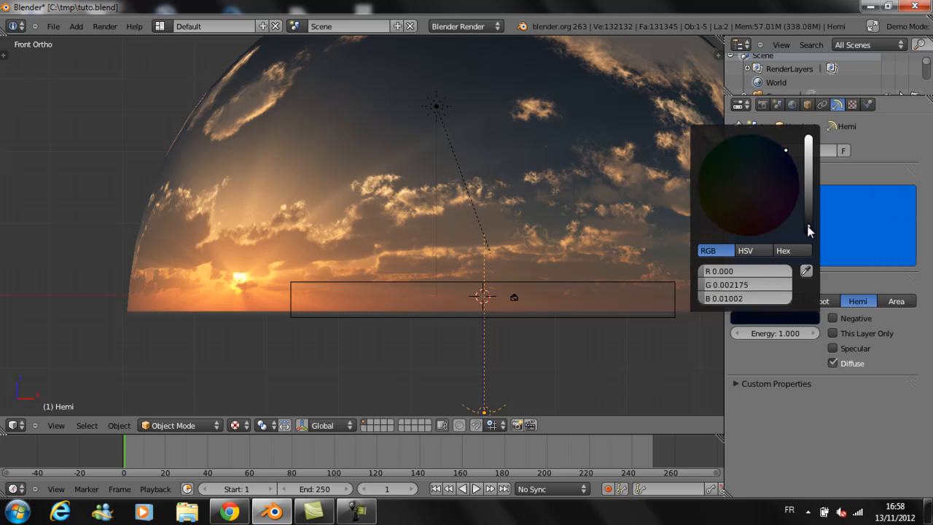
click(778, 334)
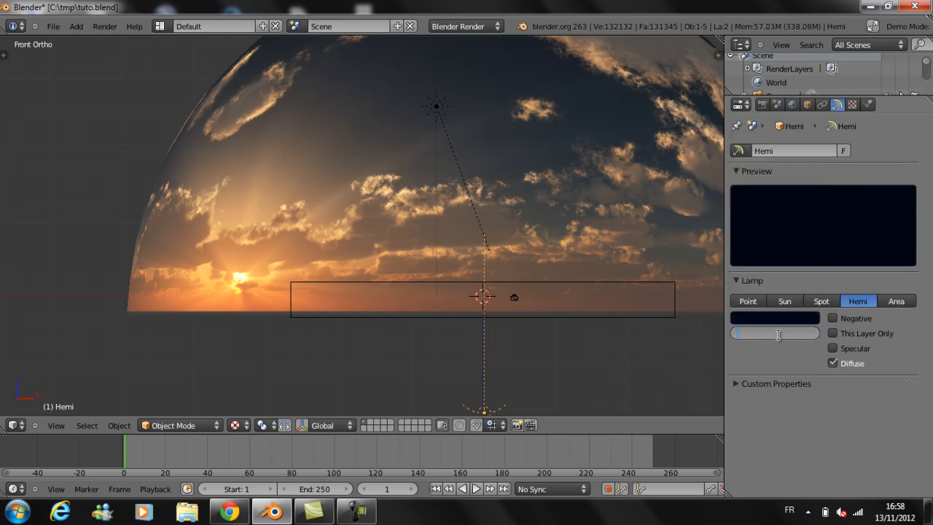
text(.1)
key(Return)
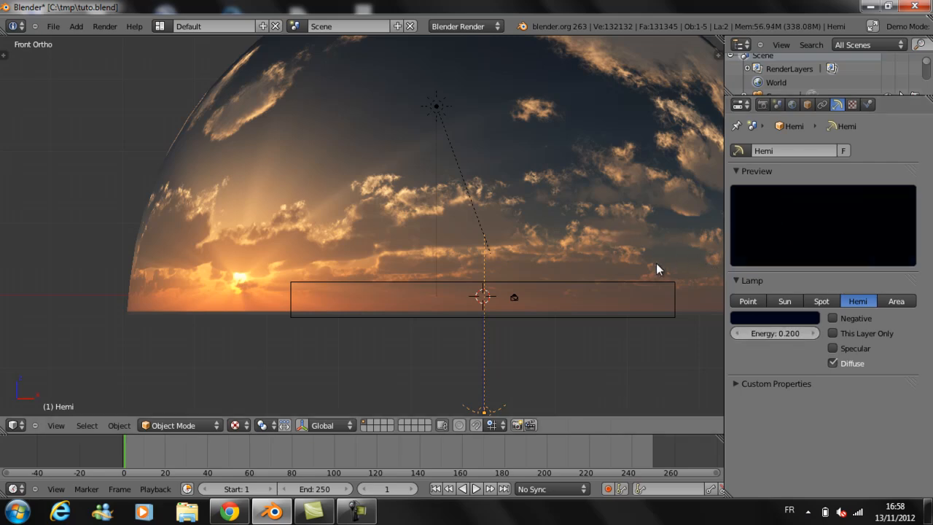
- Inspect the sky dome and lamp placement from an angled view and select the Sun lamp
middle_drag(656, 263, 598, 323)
middle_drag(644, 245, 233, 114)
right_click(234, 114)
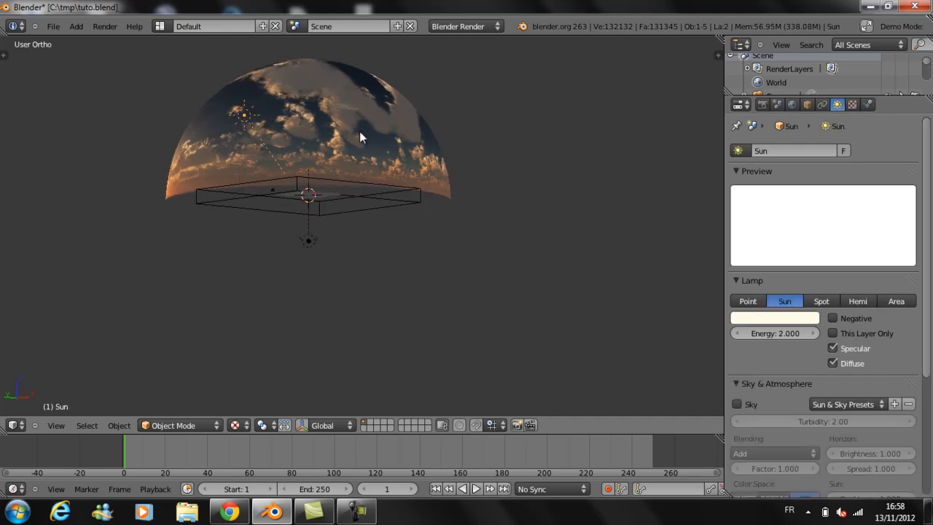
middle_drag(360, 134, 581, 225)
key(KP_1)
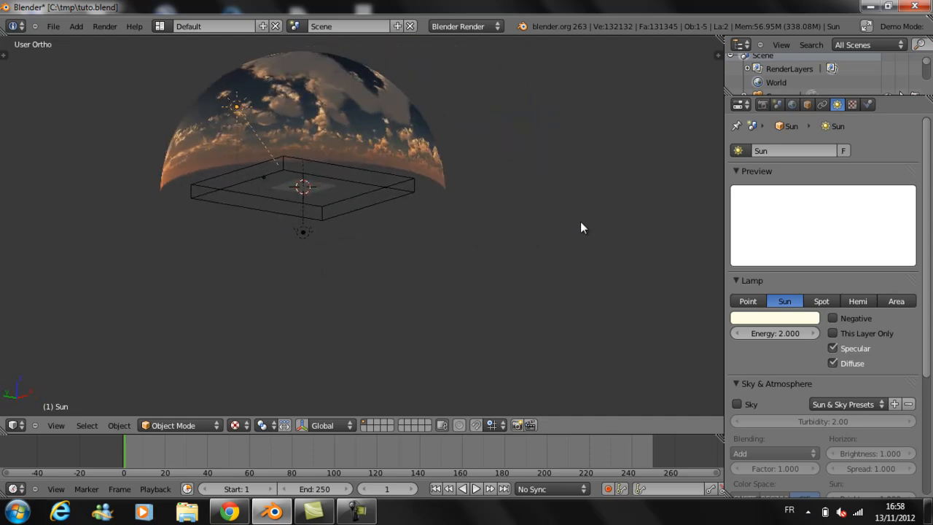
- Return to the camera view, save over tuto.blend, and look at the render result
key(KP_0)
key(ctrl+s)
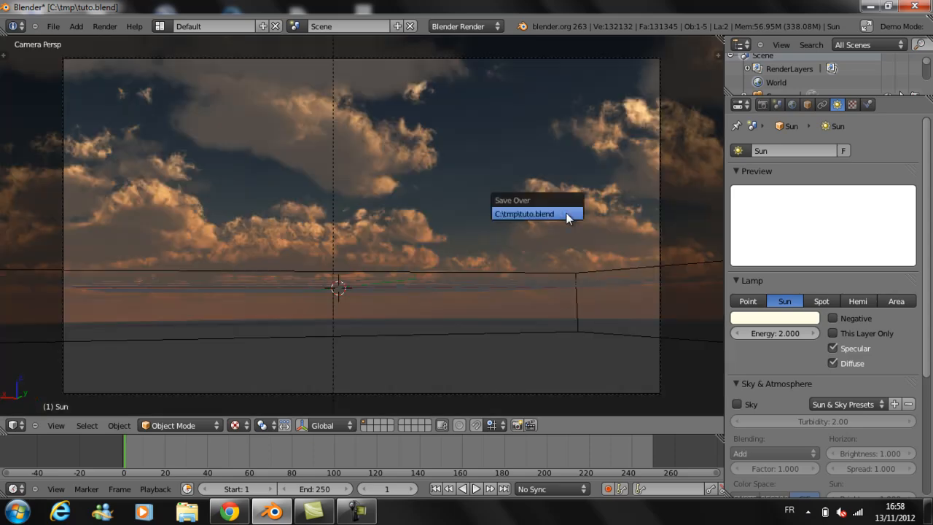
click(565, 212)
key(F12)
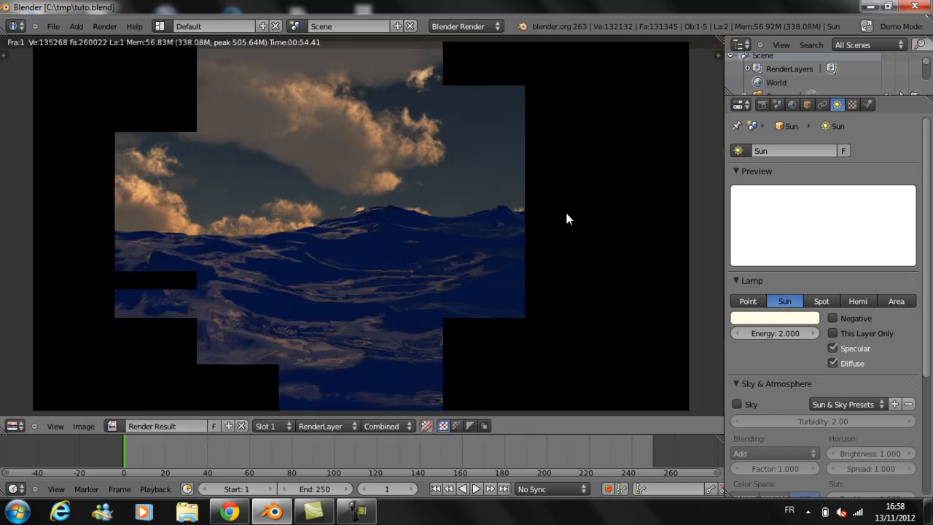
key(Escape)
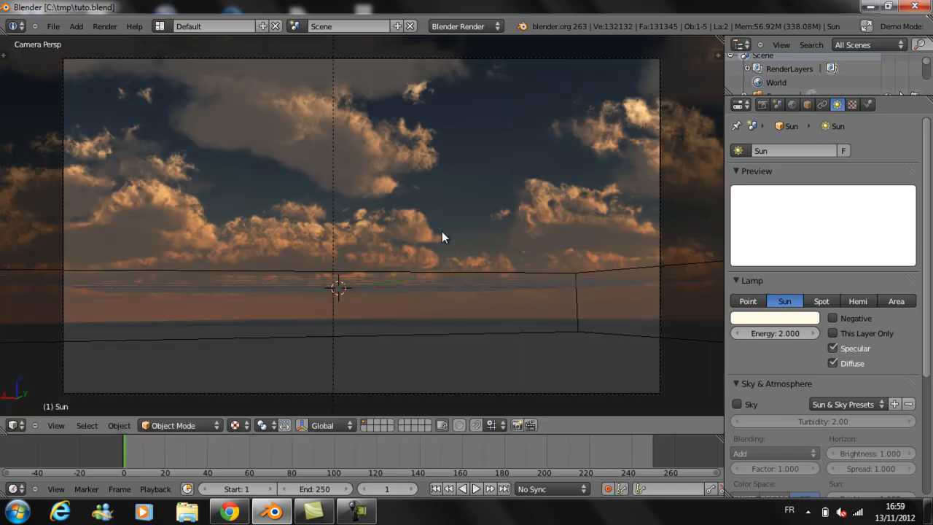
- Lighten the ocean material's diffuse blue slightly (B about 0.031), run a test render and stop it partway
right_click(445, 270)
click(871, 105)
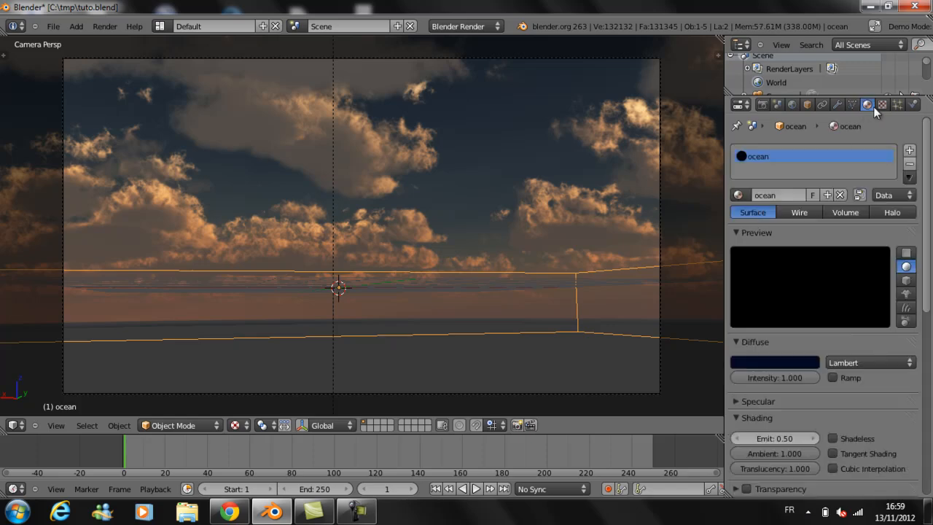
click(761, 364)
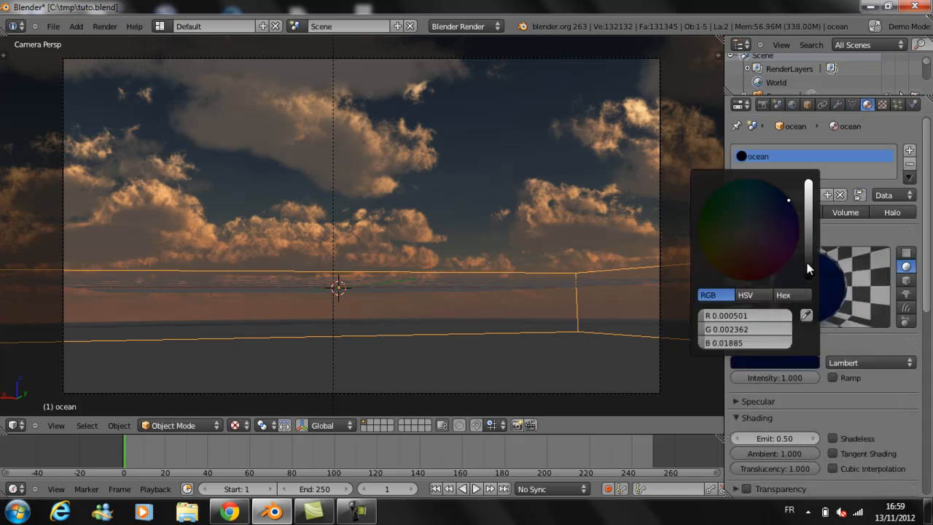
drag(809, 271, 809, 267)
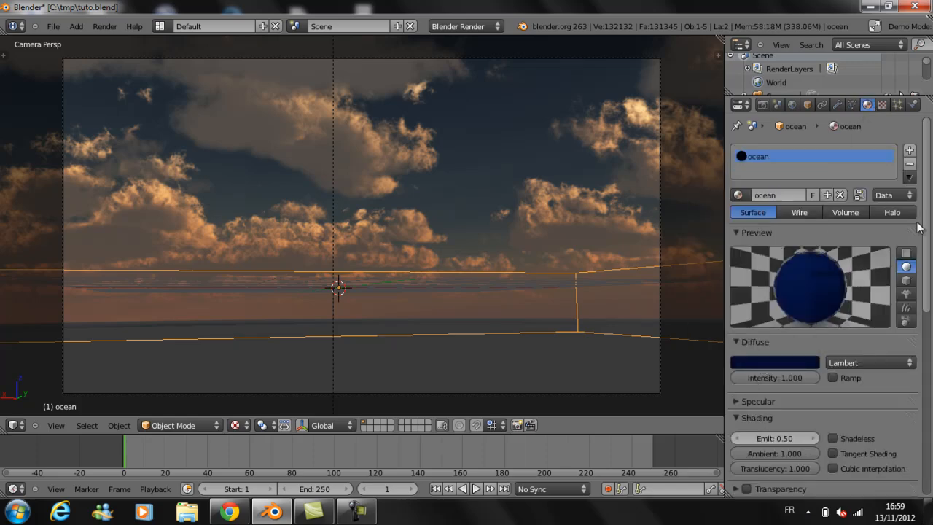
key(F12)
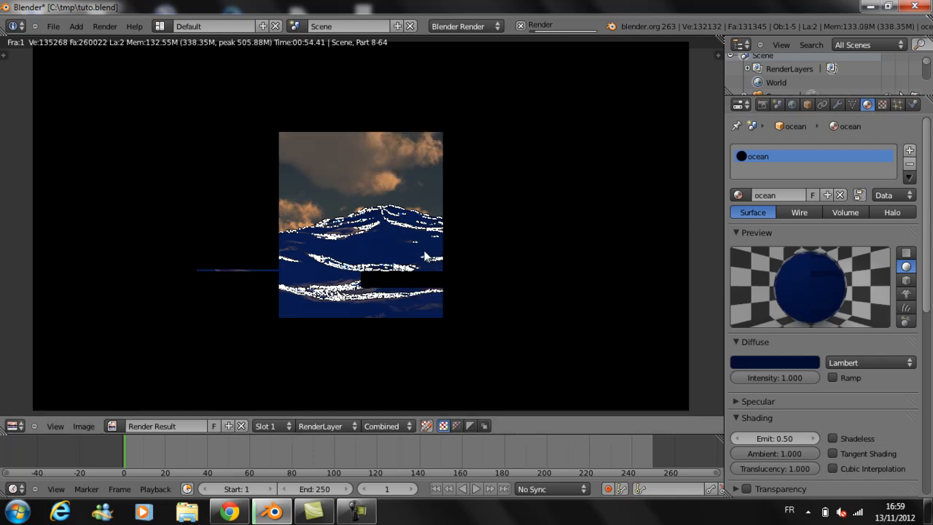
key(Escape)
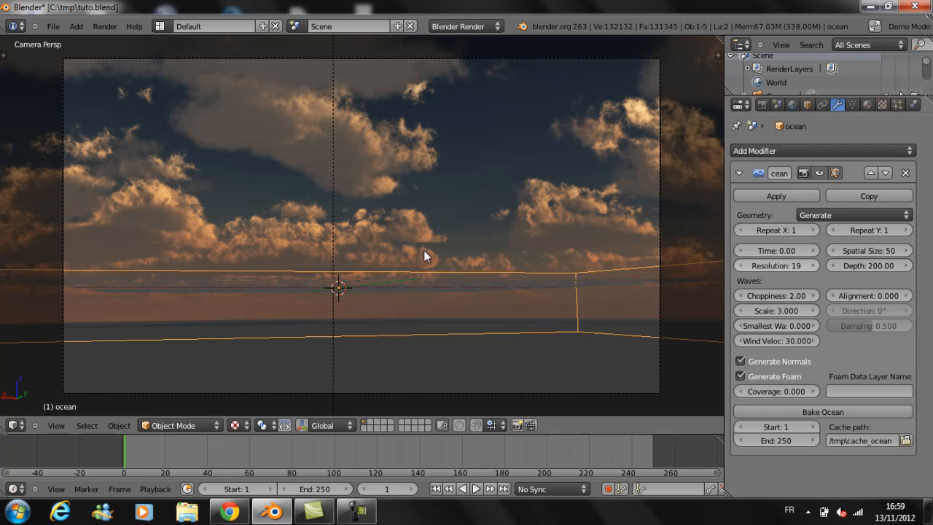
- Set the blend type of the ocean material's first texture, the Displacement one, to Add
click(881, 105)
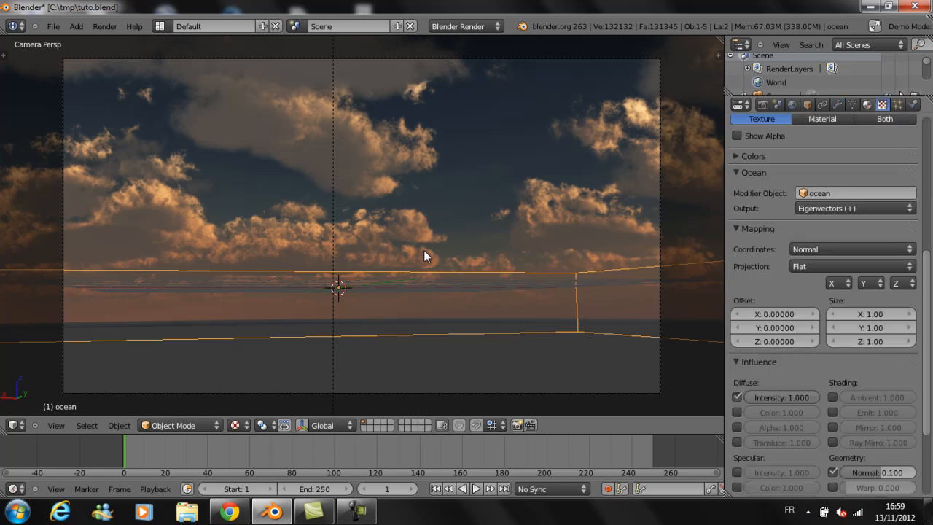
scroll(823, 291, up, 8)
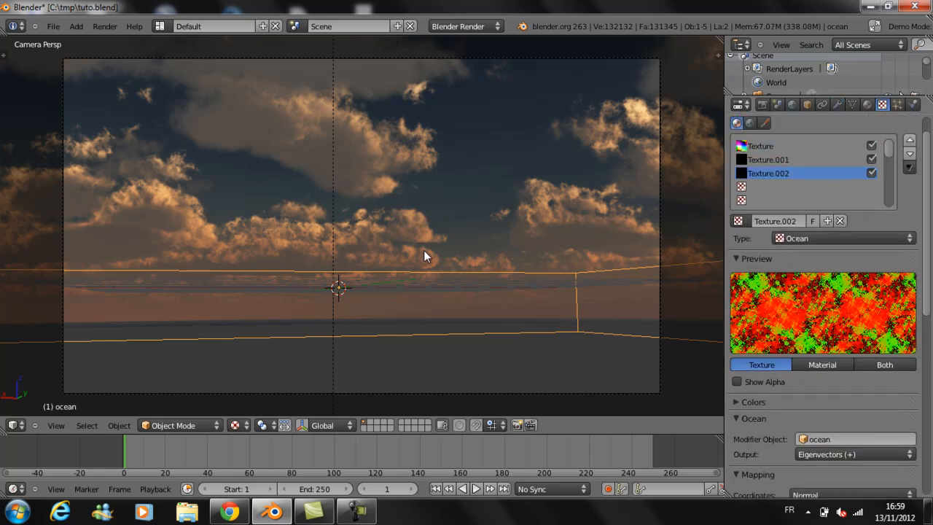
scroll(823, 291, down, 10)
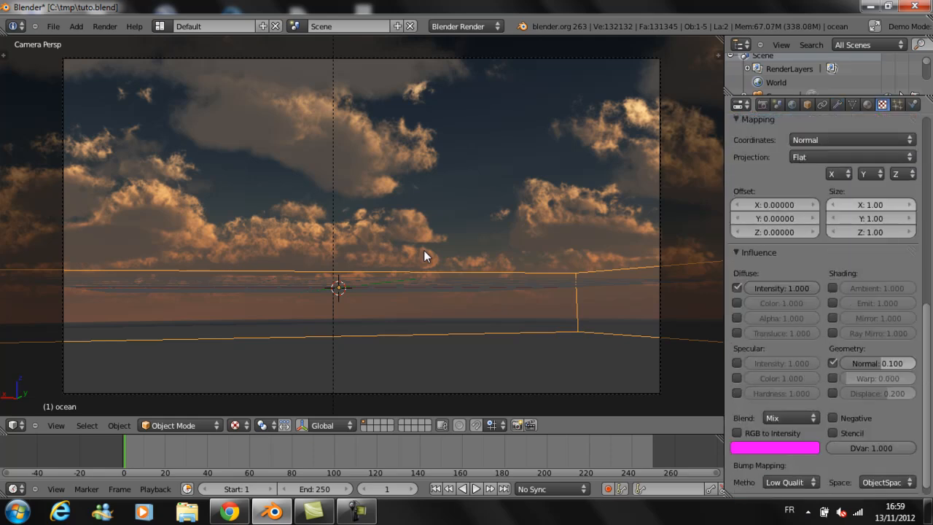
scroll(824, 291, up, 10)
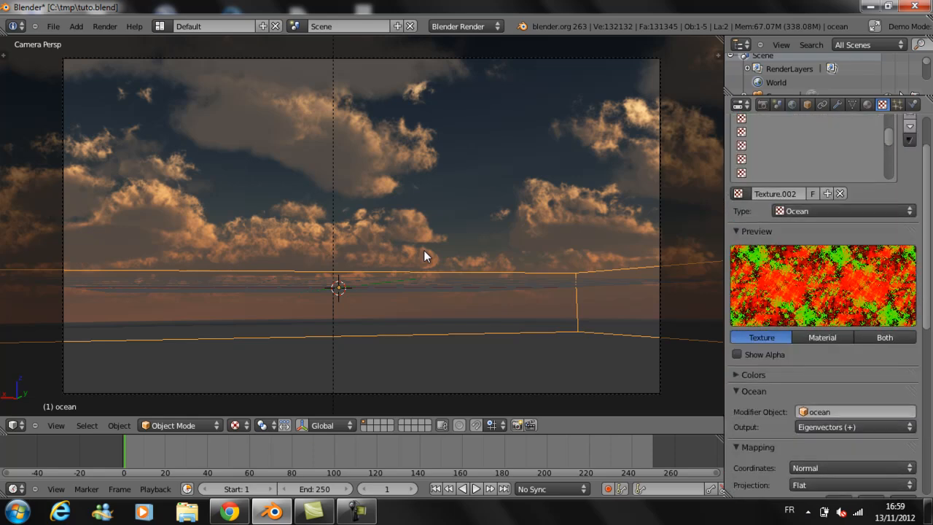
click(761, 119)
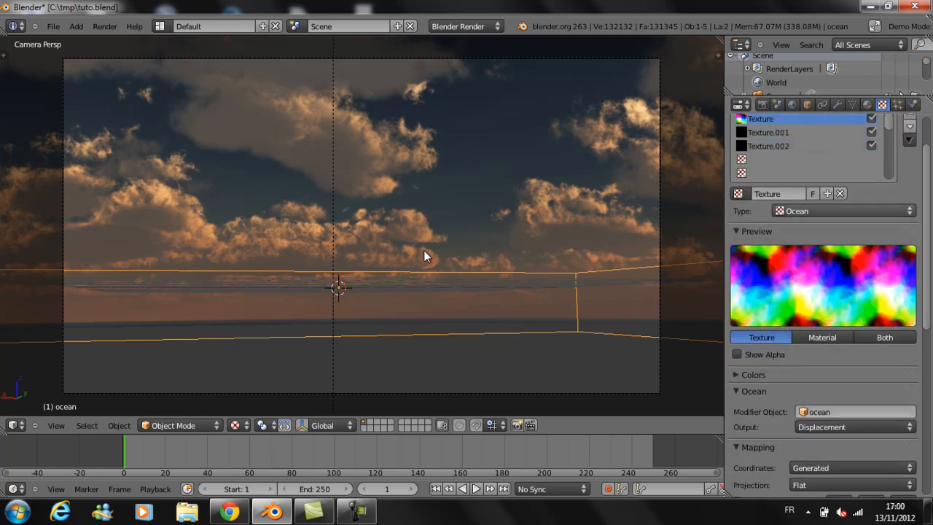
scroll(809, 394, down, 7)
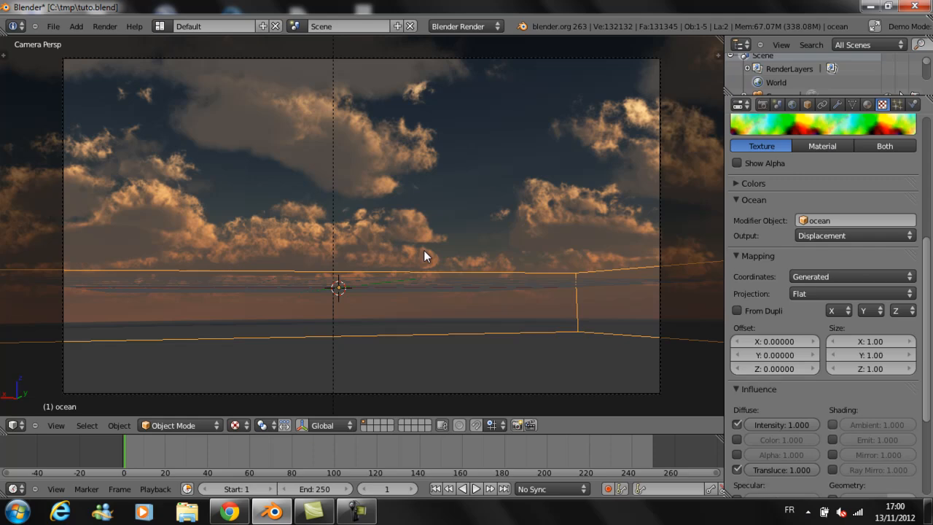
scroll(824, 306, down, 4)
click(791, 445)
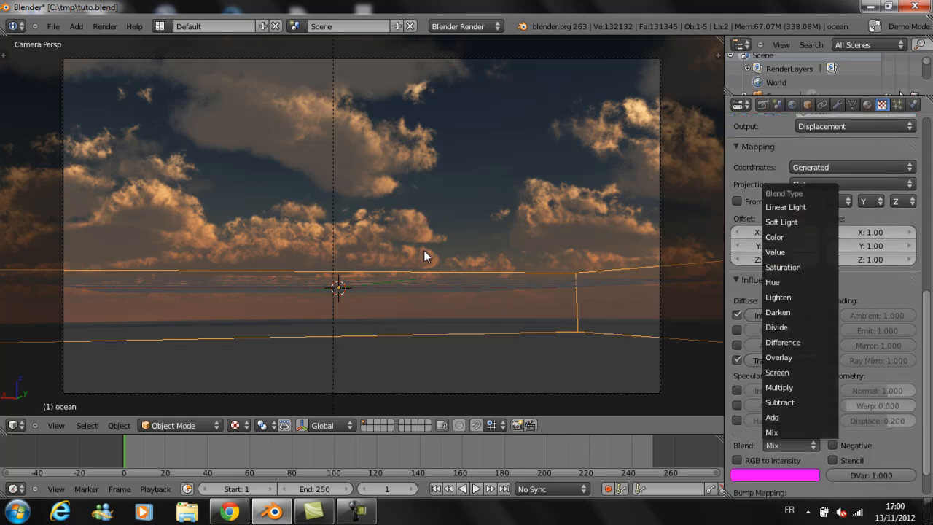
click(798, 416)
scroll(823, 306, up, 4)
scroll(823, 306, up, 6)
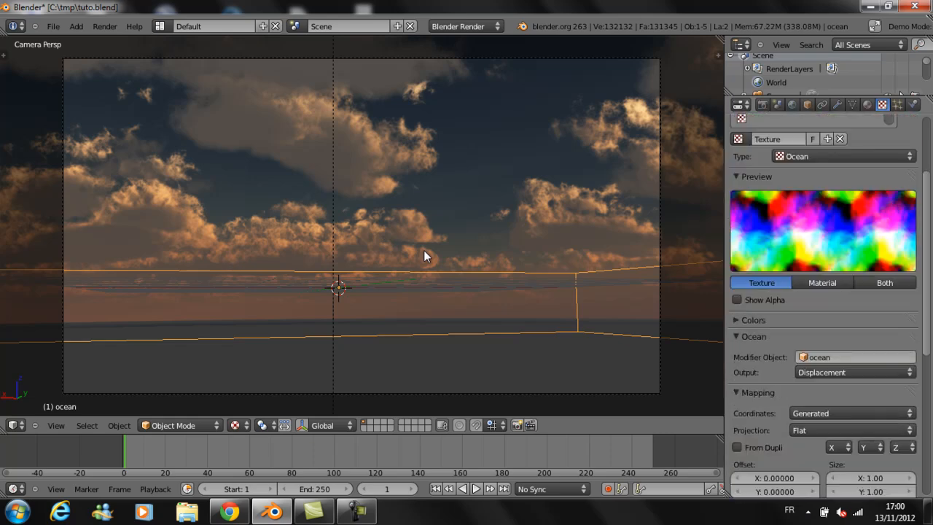
- Tint the ocean material's mirror colour from white to a very pale light blue
click(866, 104)
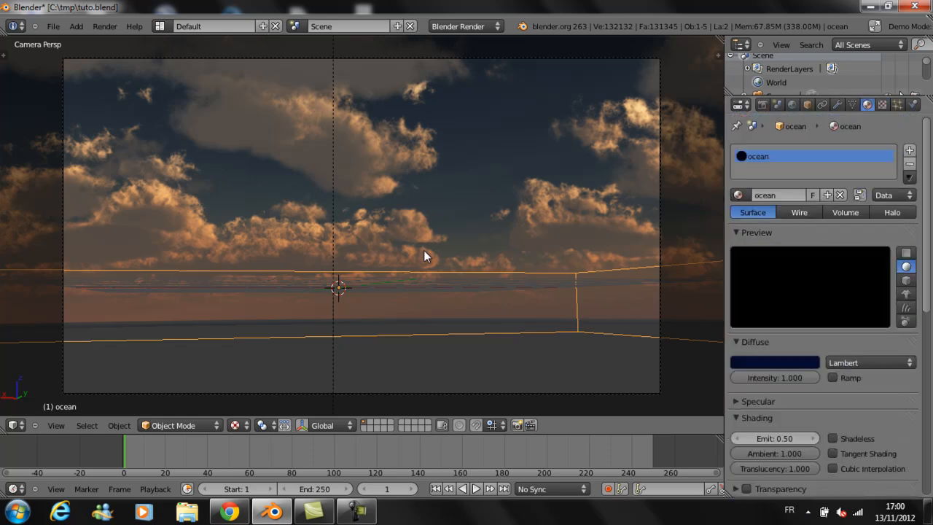
scroll(824, 306, down, 2)
scroll(824, 306, down, 2)
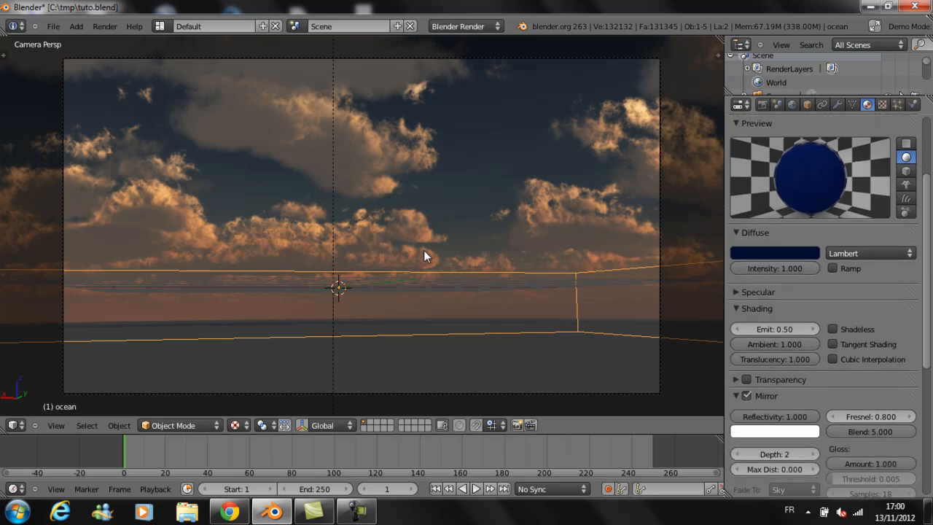
click(775, 253)
click(775, 430)
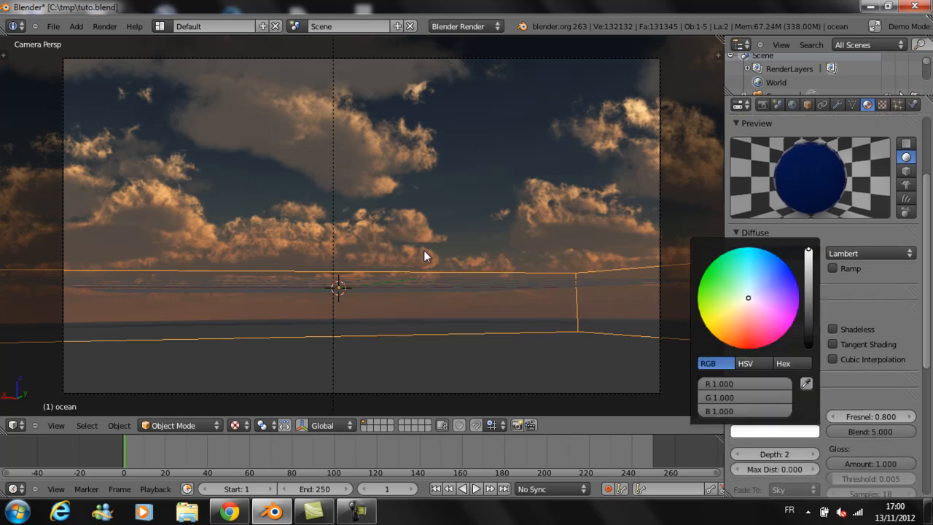
drag(749, 297, 753, 285)
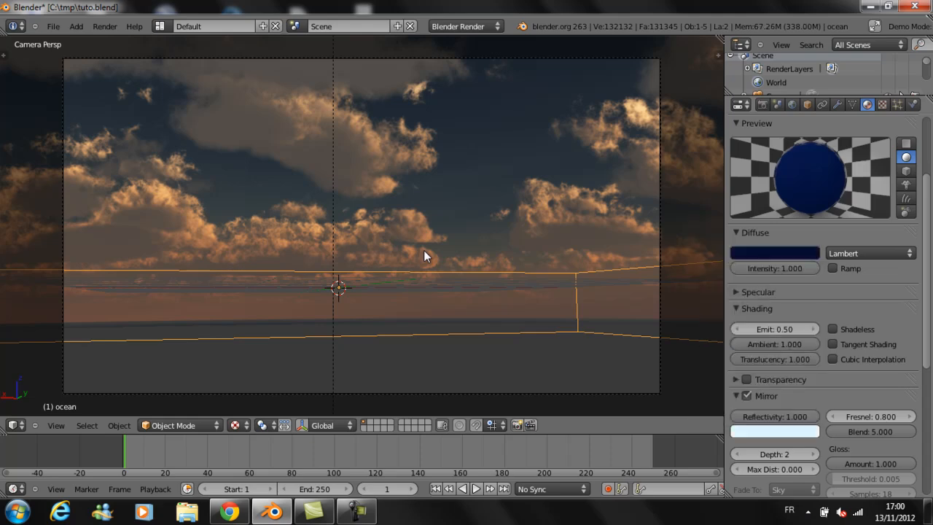
scroll(823, 306, down, 1)
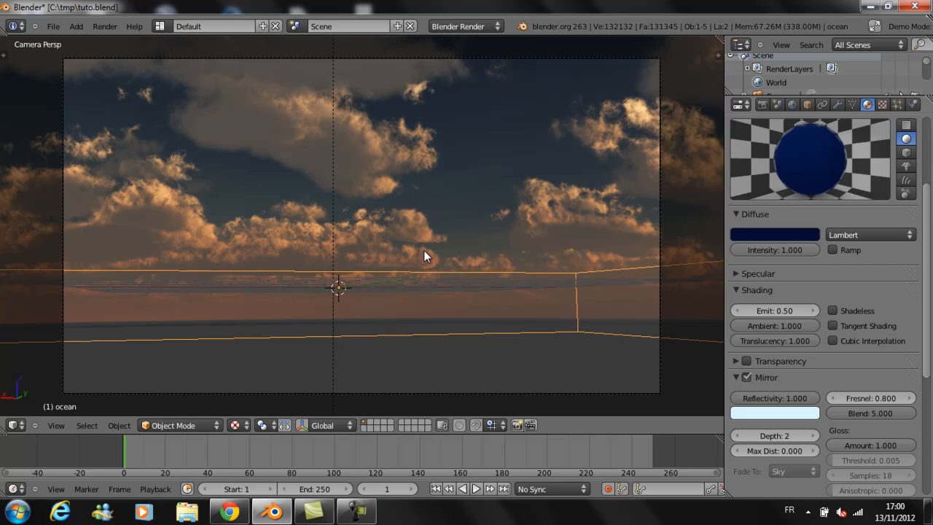
- Render the camera view to check the water, reviewing the Displacement texture's influence settings meanwhile, and stop the render before completion
key(F12)
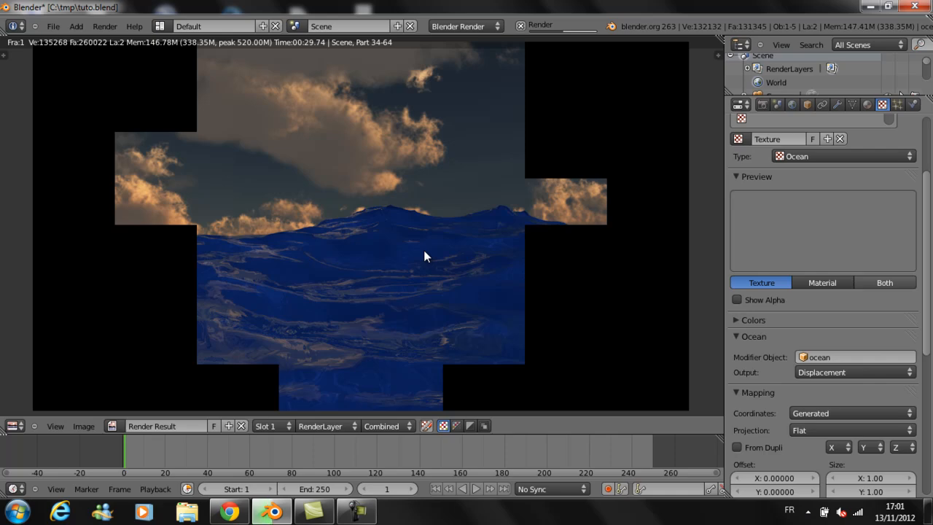
scroll(823, 306, down, 8)
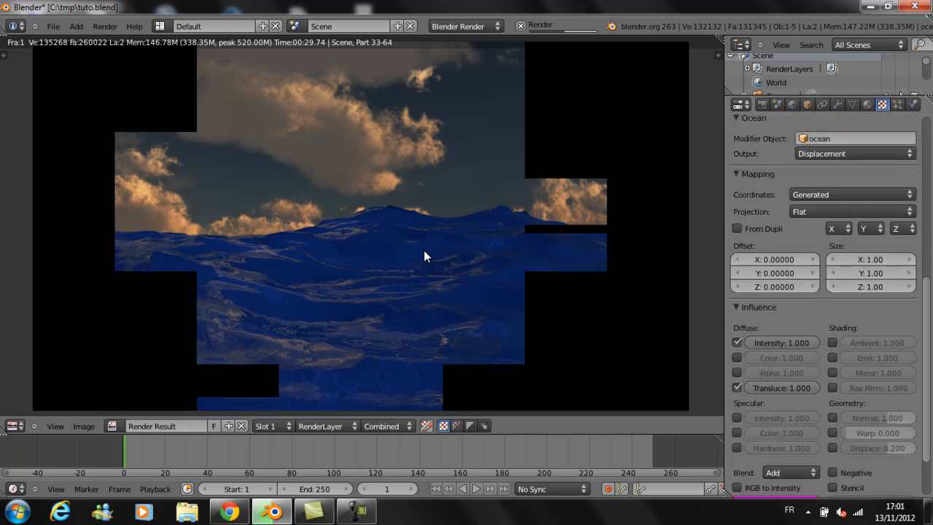
scroll(824, 306, down, 2)
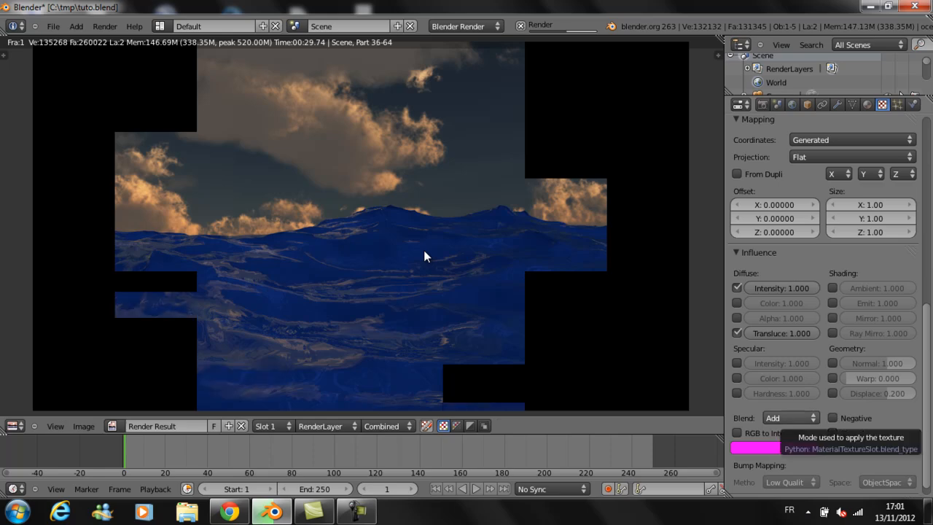
scroll(791, 418, up, 2)
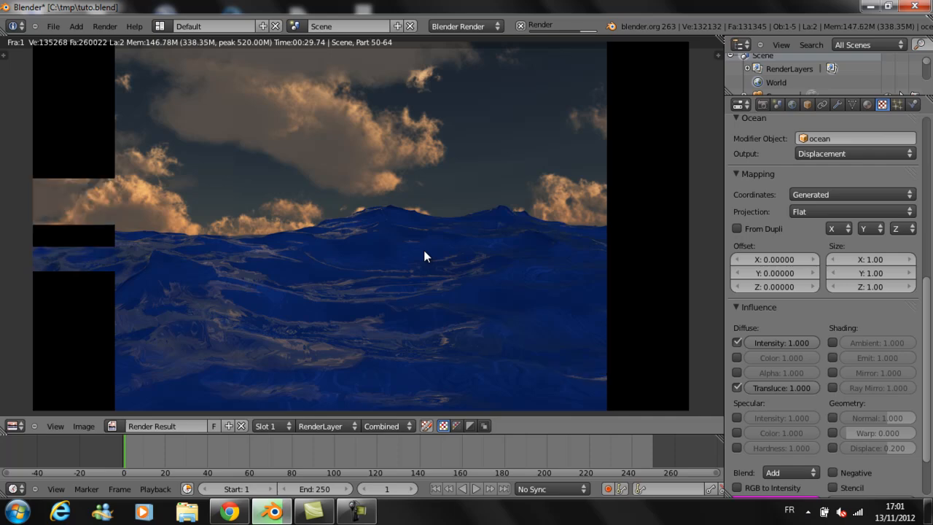
key(Escape)
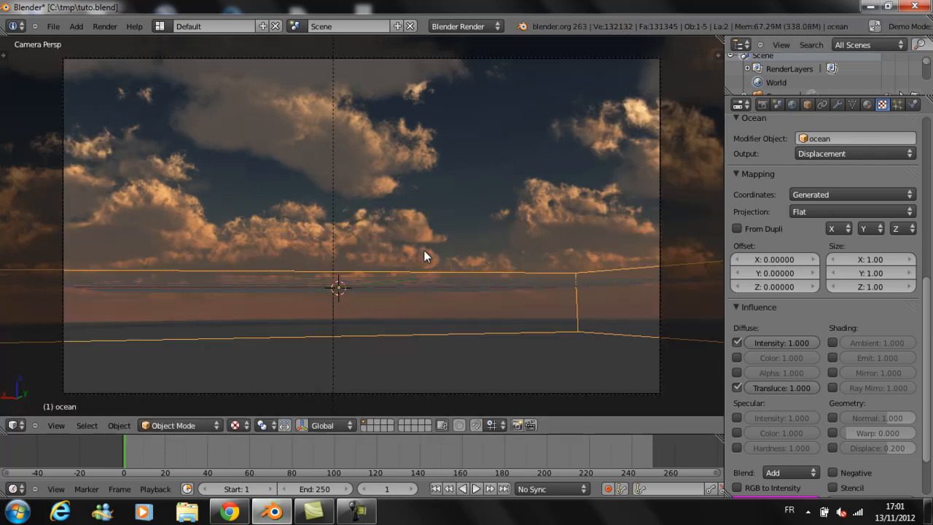
- Darken the ocean material's diffuse colour in two small adjustments to a deep navy blue
click(866, 104)
click(775, 235)
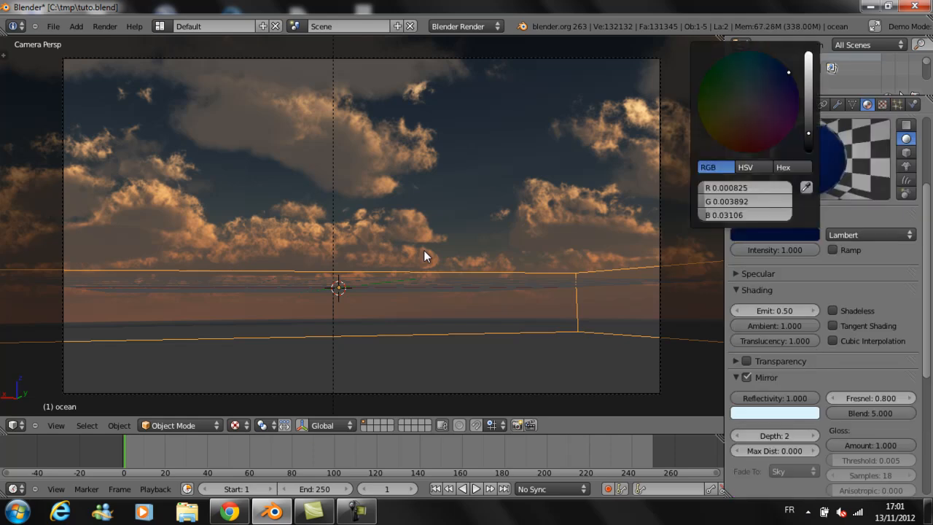
drag(808, 134, 809, 137)
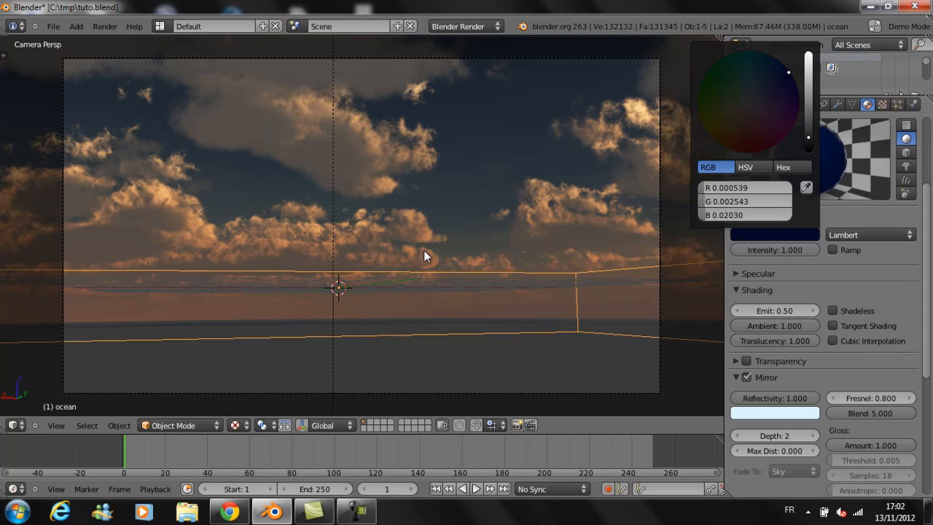
click(775, 235)
drag(808, 137, 808, 142)
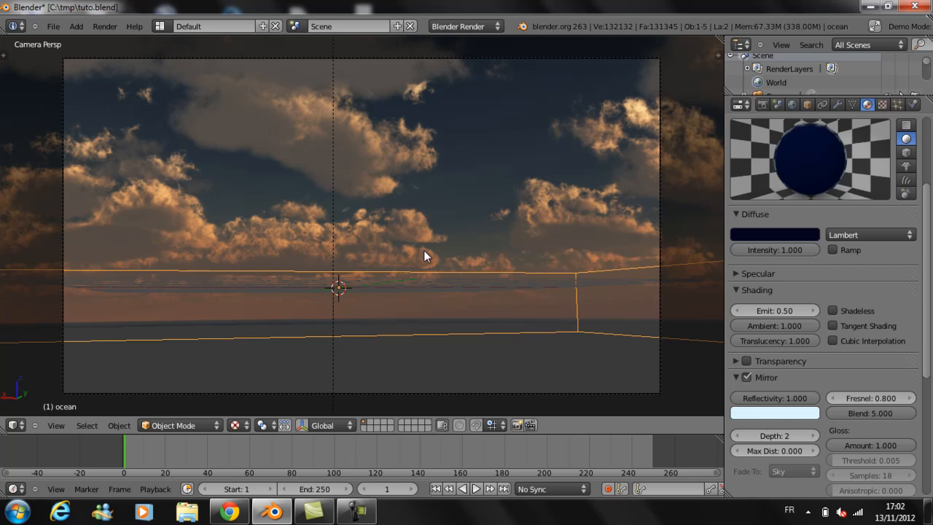
- Render the camera view, then switch to the Compositing layout and enable compositing nodes in a maximized node editor
key(F12)
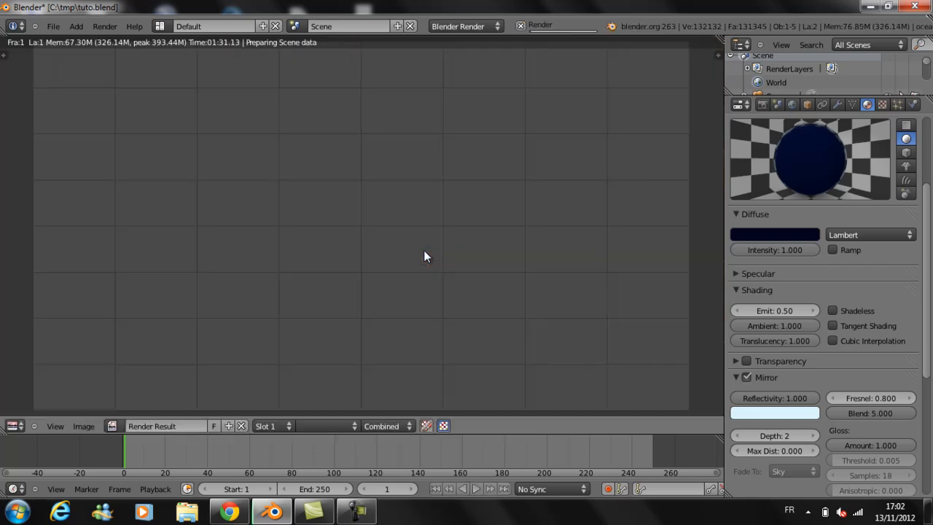
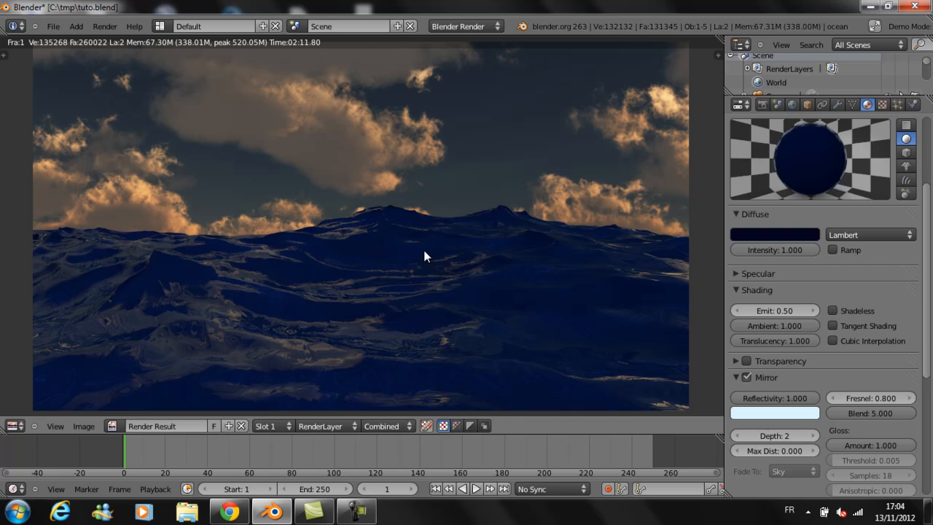
key(ctrl+Left)
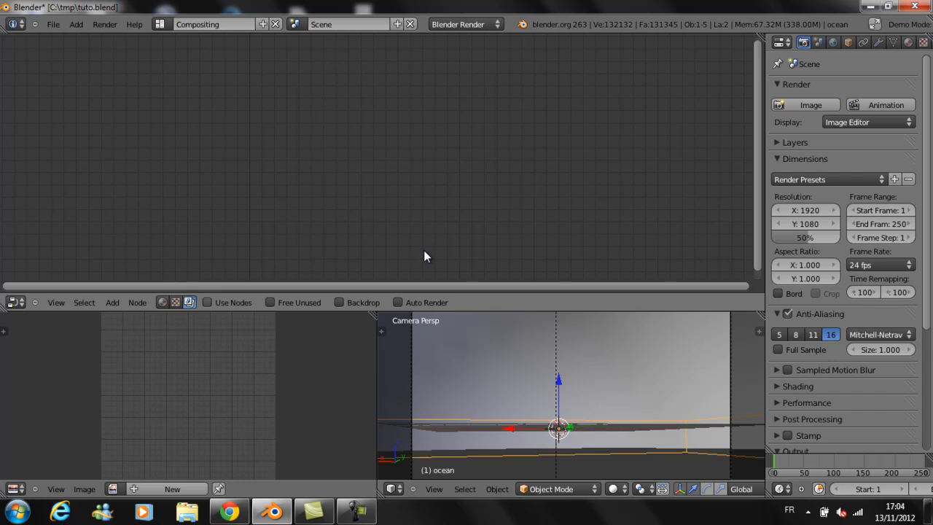
click(207, 301)
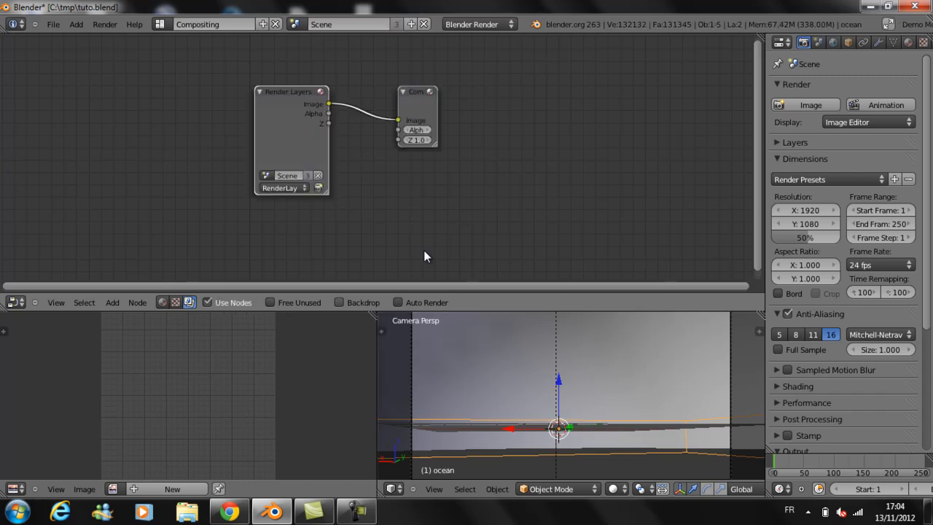
key(ctrl+Up)
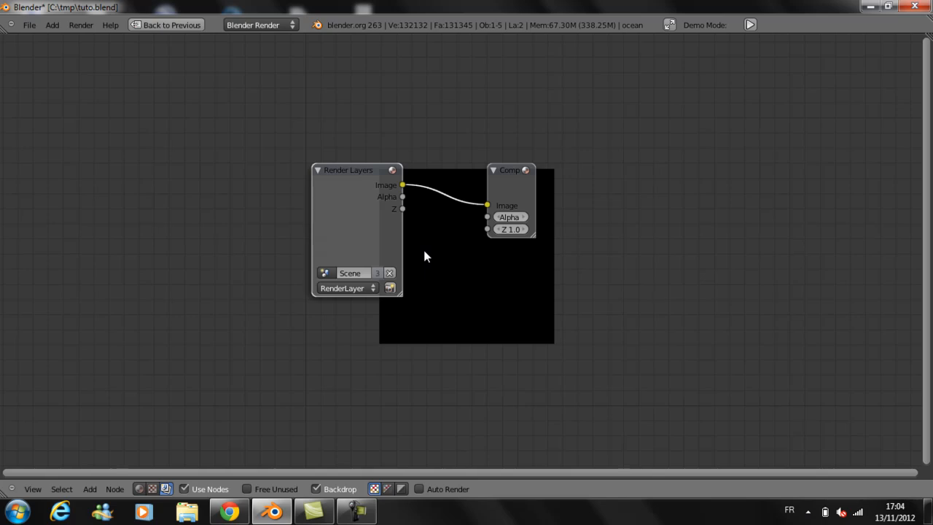
- Spread the Render Layers and Composite nodes to opposite sides of the node editor, leaving room between them
key(g)
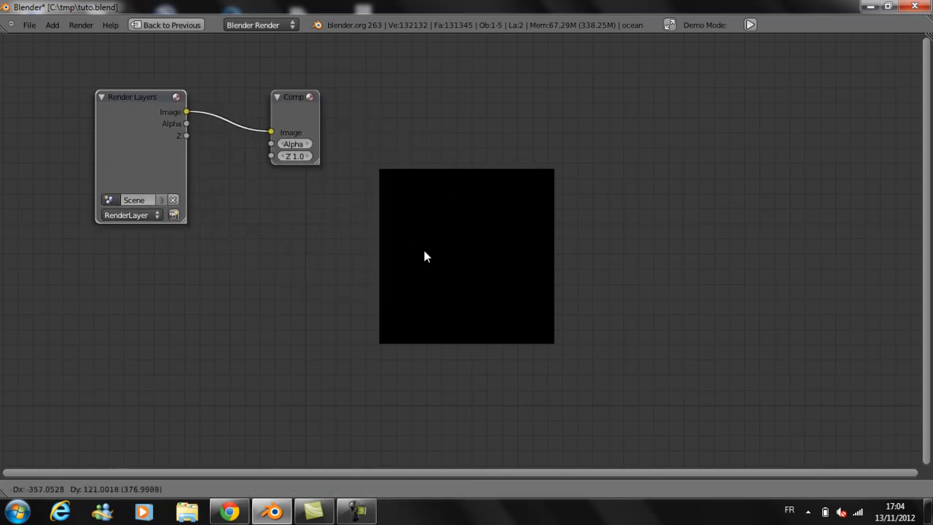
click(426, 256)
mouse_move(224, 90)
mouse_down()
mouse_move(928, 218)
mouse_move(862, 93)
mouse_up()
click(71, 90)
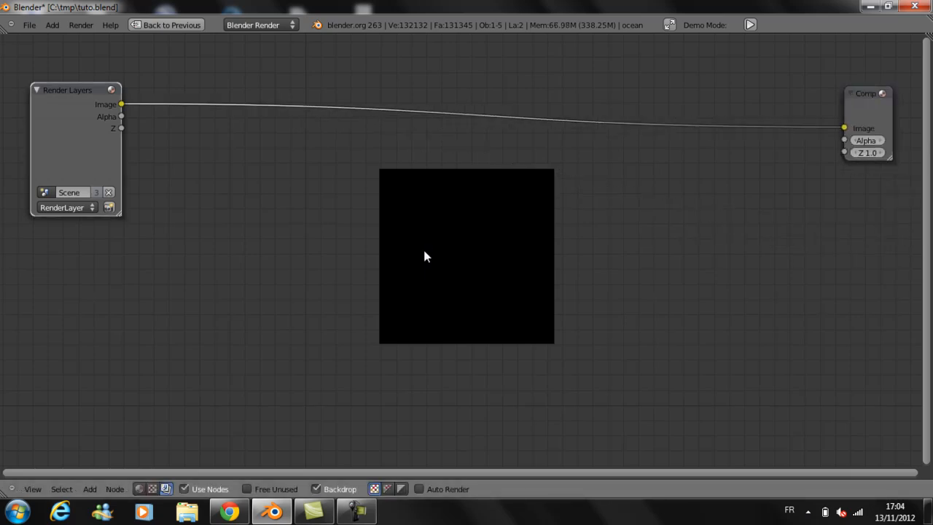
- Add an RGB Curves node on the link between the Render Layers and Composite nodes
key(shift+a)
mouse_move(33, 123)
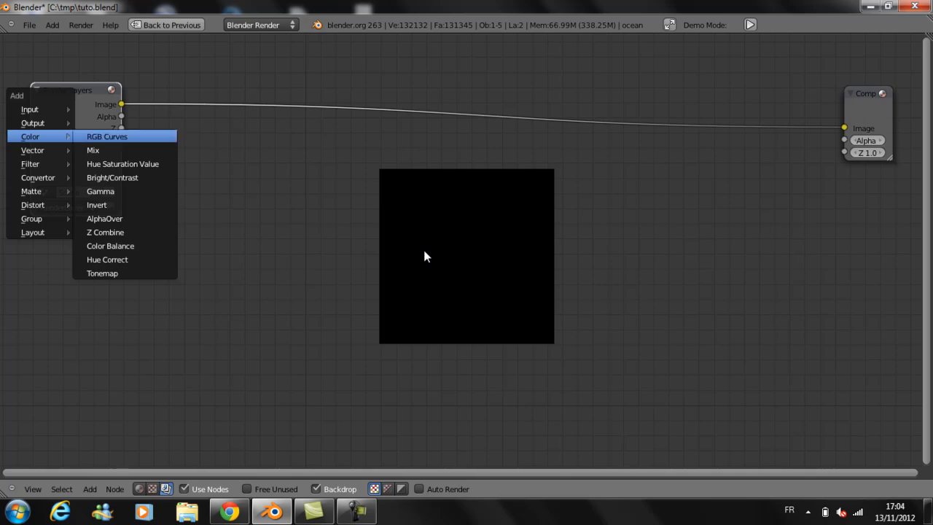
click(107, 136)
drag(182, 113, 203, 100)
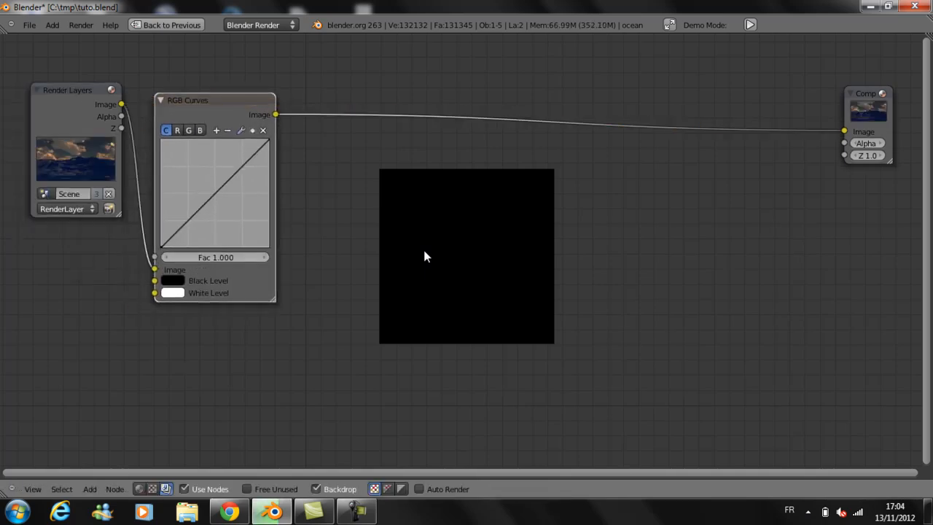
- Add a Viewer node and link the RGB Curves image output to it to preview the render as backdrop
key(shift+a)
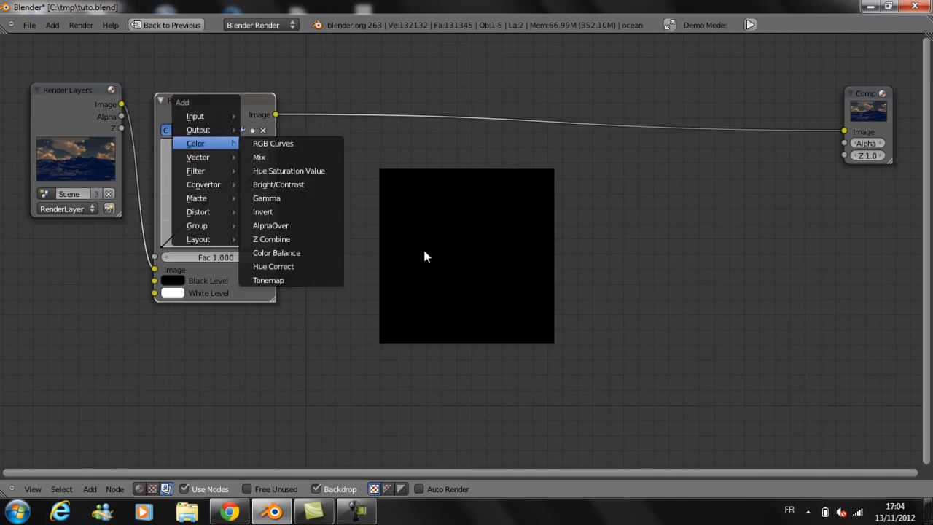
mouse_move(202, 127)
click(279, 141)
key(g)
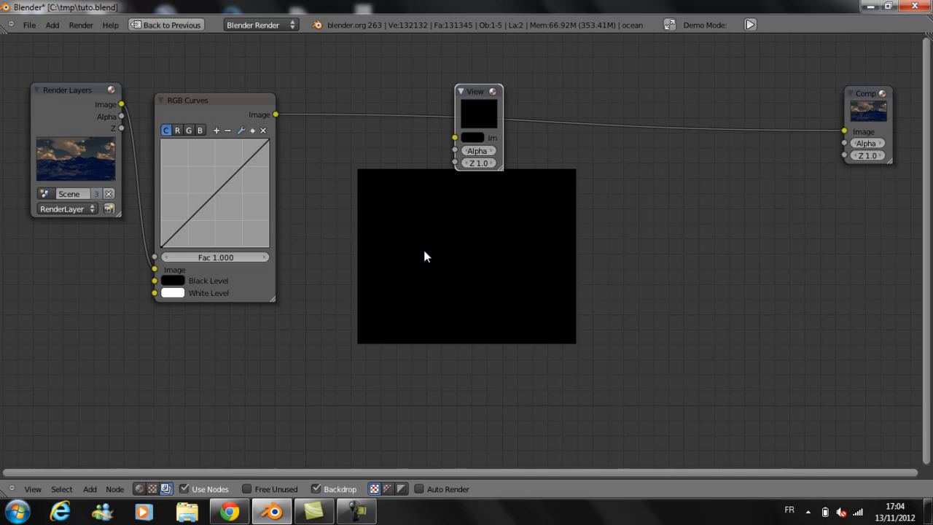
key(ctrl+z)
drag(297, 118, 455, 138)
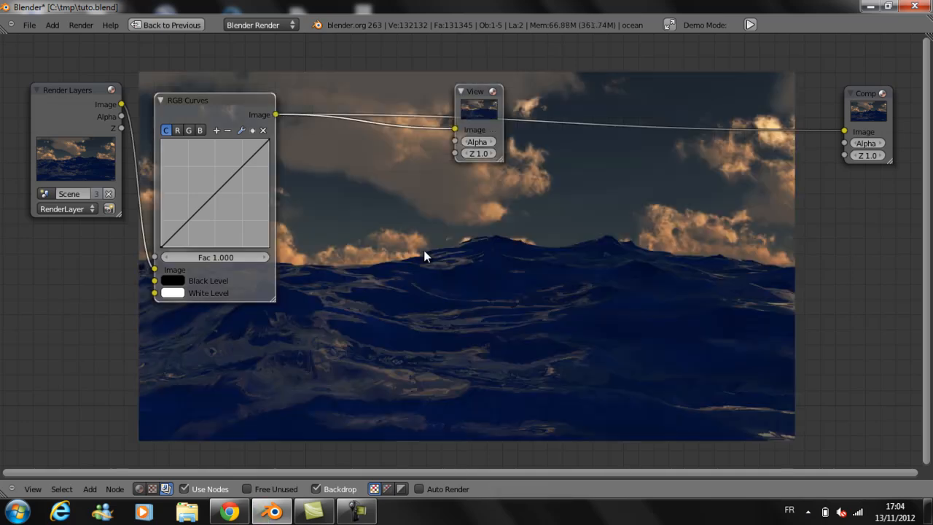
- Shape the combined RGB curve into a gentle S for more contrast, and move the Viewer node up out of the way
drag(248, 161, 238, 155)
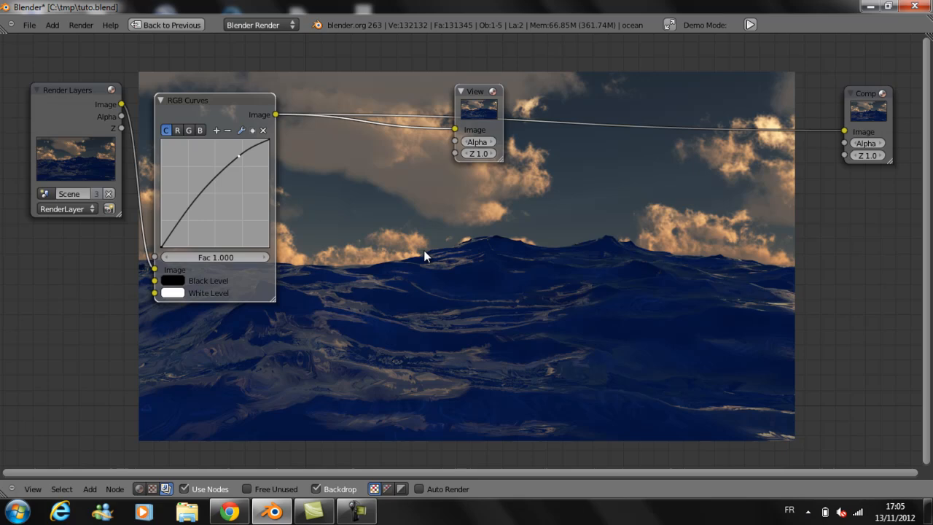
drag(187, 209, 186, 222)
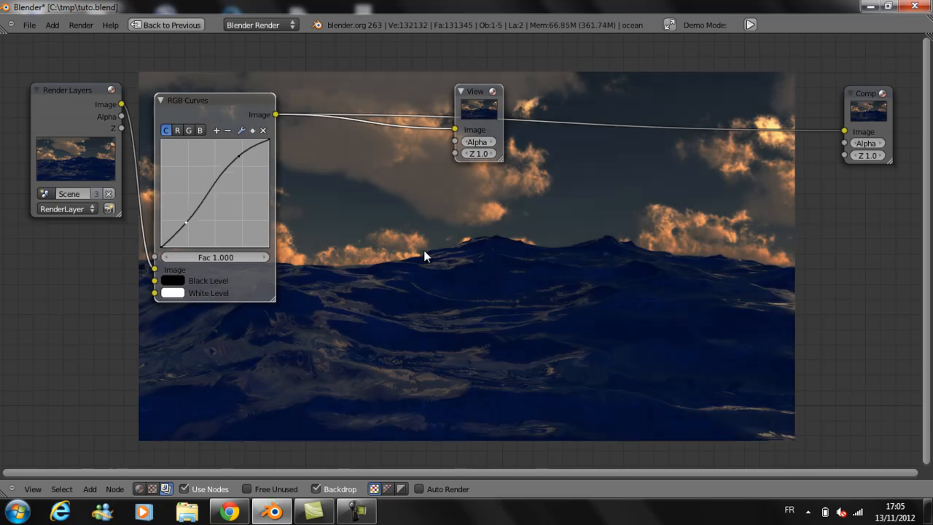
mouse_move(474, 91)
mouse_down()
mouse_move(699, 40)
mouse_move(648, 47)
mouse_up()
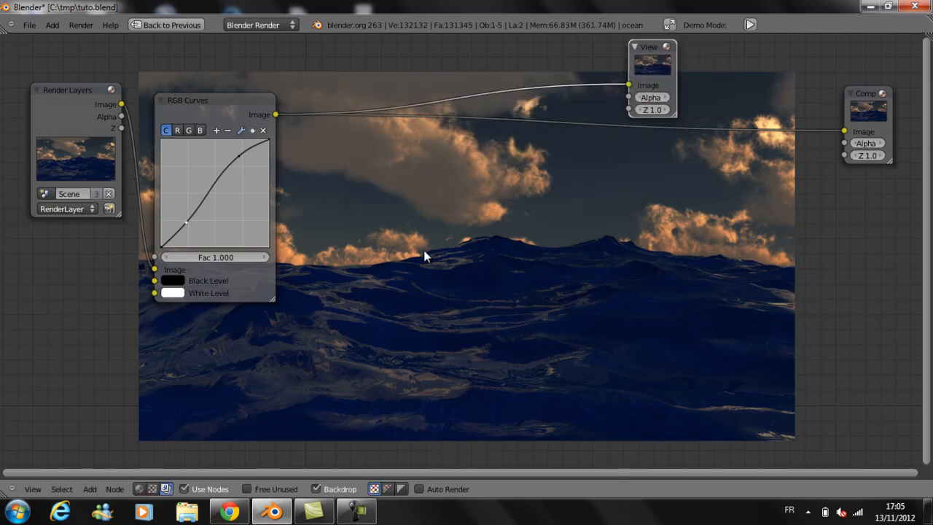
- Add a Lens Distortion node and place it below and to the right of the RGB Curves node
key(shift+a)
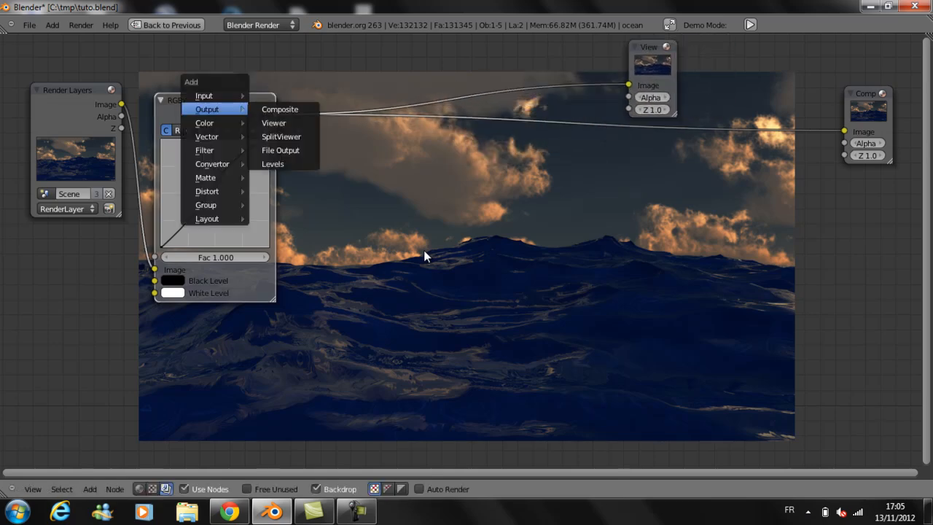
mouse_move(207, 123)
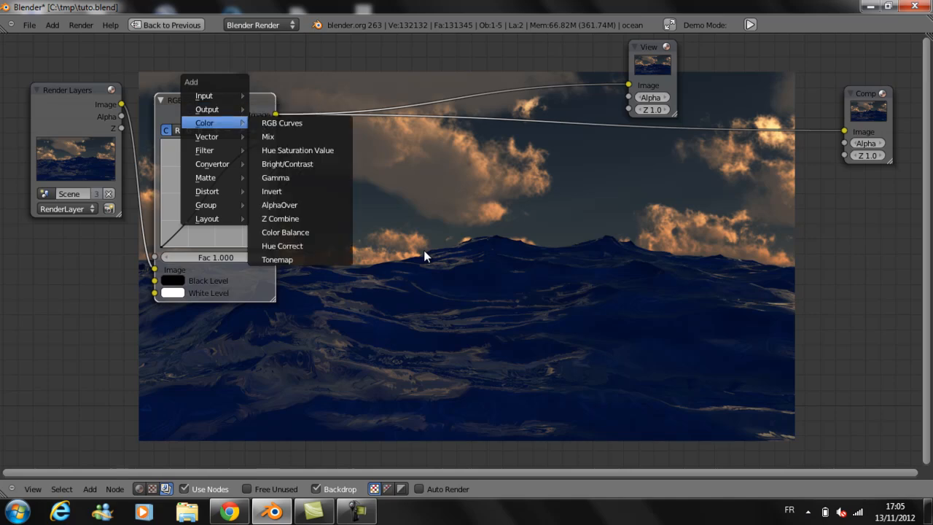
mouse_move(205, 150)
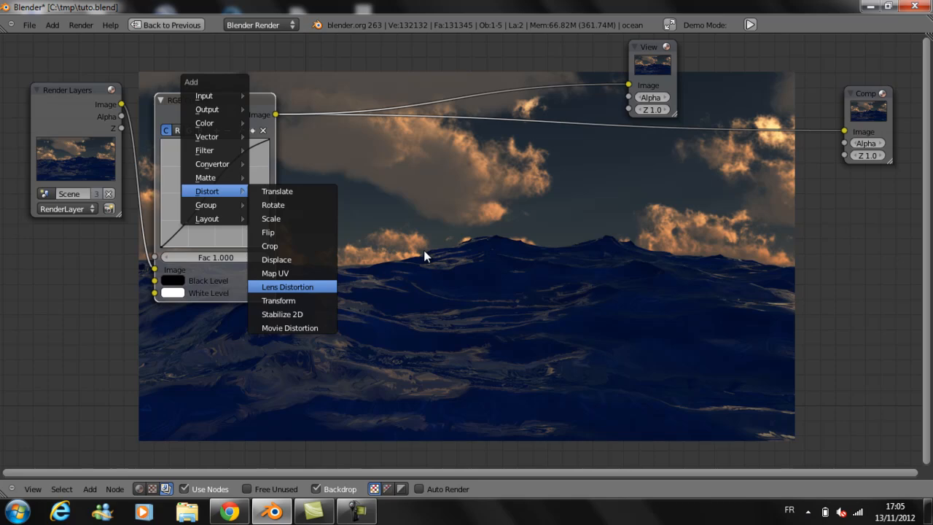
click(321, 286)
drag(358, 273, 360, 293)
- Add a Math node and a Blur node in a row beside the Lens Distortion node
key(shift+a)
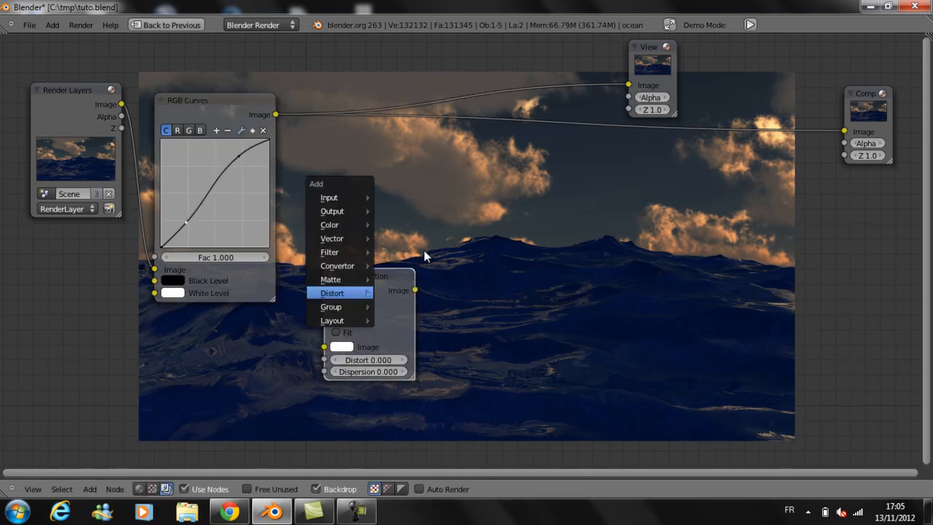
mouse_move(337, 266)
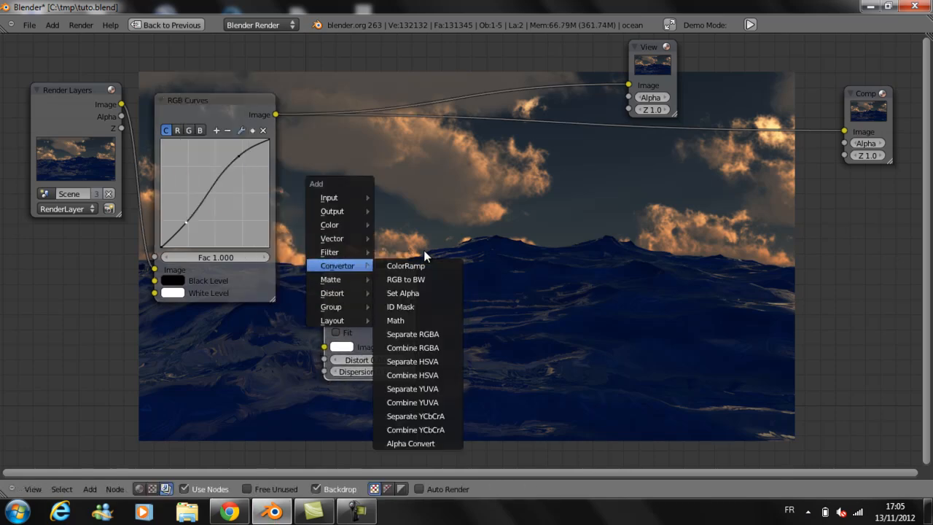
click(395, 320)
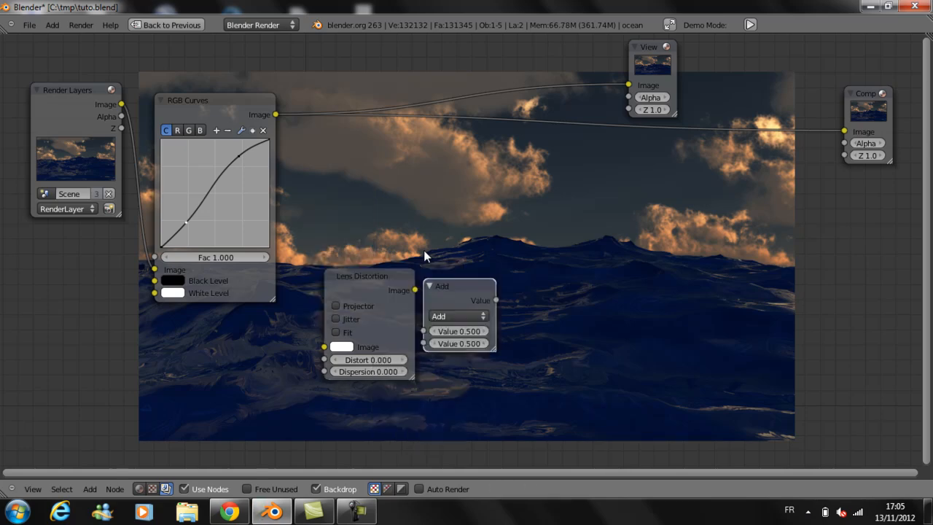
key(shift+a)
mouse_move(426, 282)
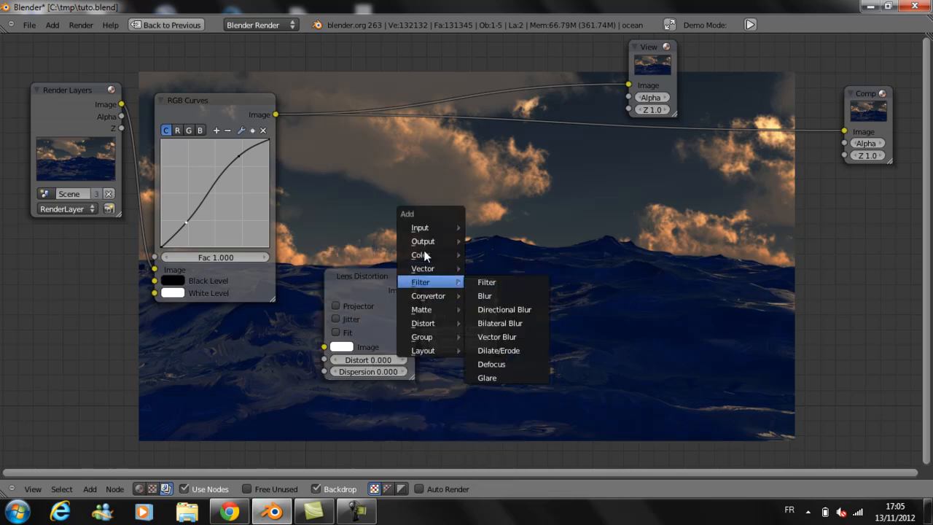
click(485, 296)
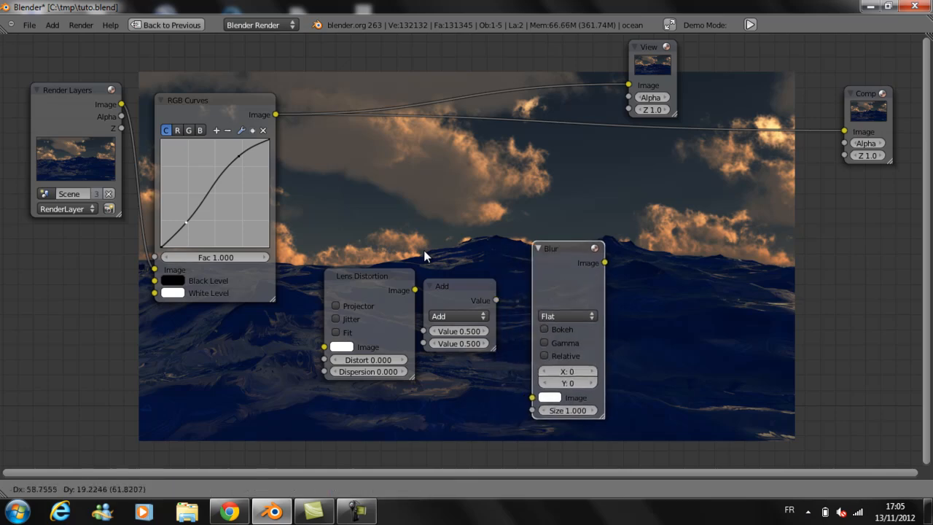
click(581, 267)
- Add a Mix node and place it above and to the right of the Blur node
key(shift+a)
mouse_move(572, 253)
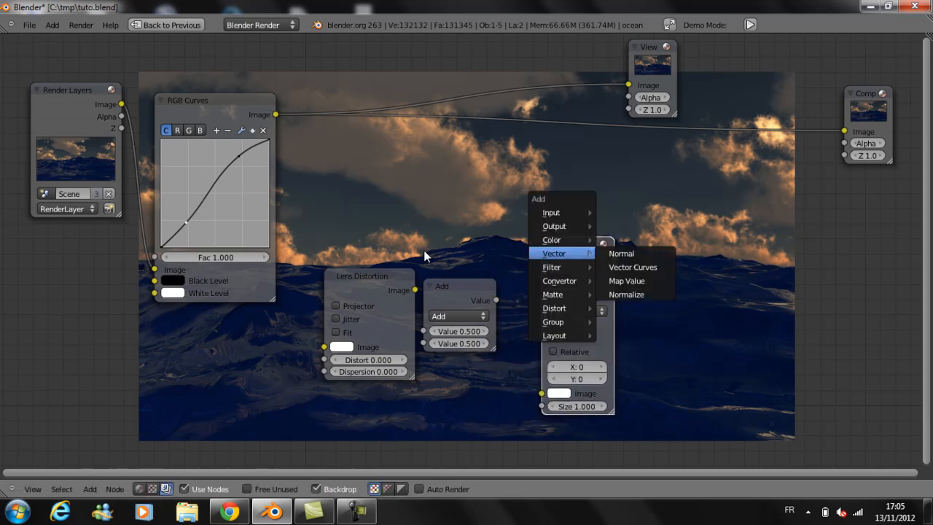
click(615, 253)
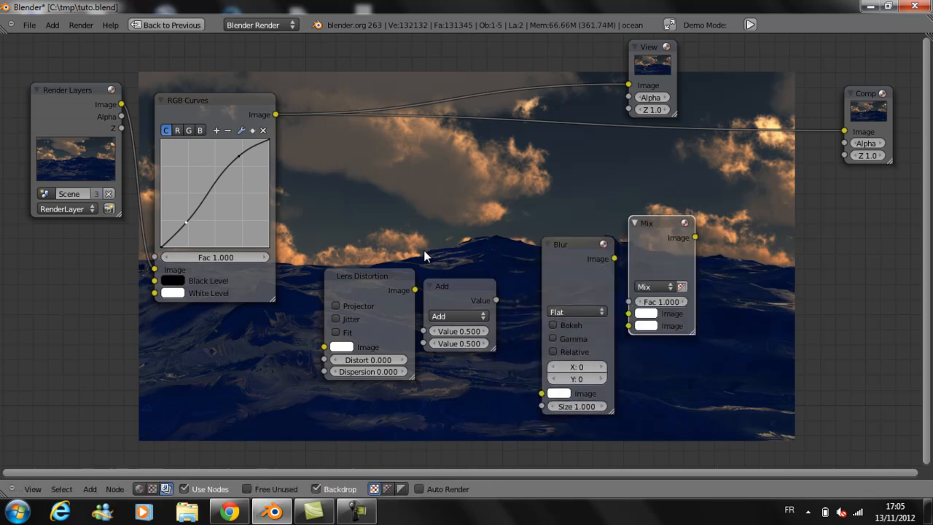
click(666, 204)
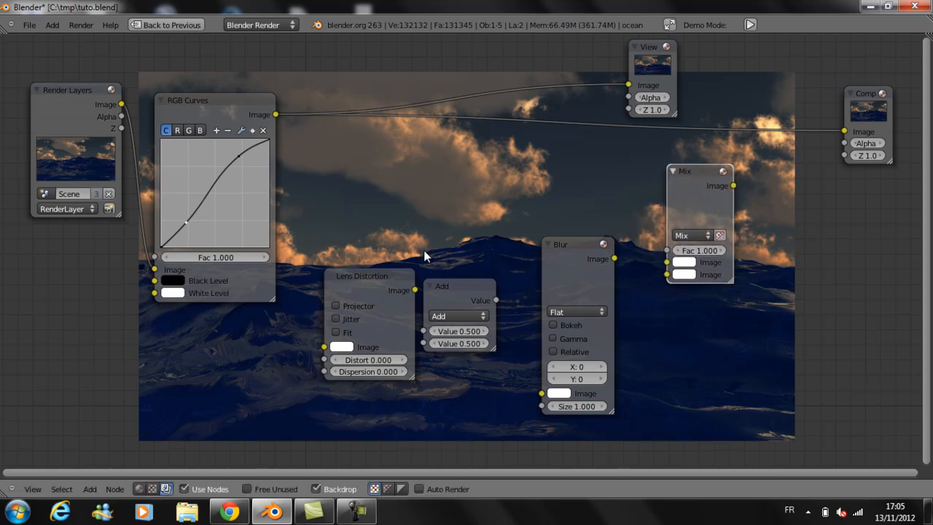
drag(687, 194, 692, 172)
- Link the Lens Distortion image output through the Math node's first value into the Blur node's image input
drag(459, 287, 484, 272)
drag(415, 289, 448, 317)
drag(520, 286, 542, 393)
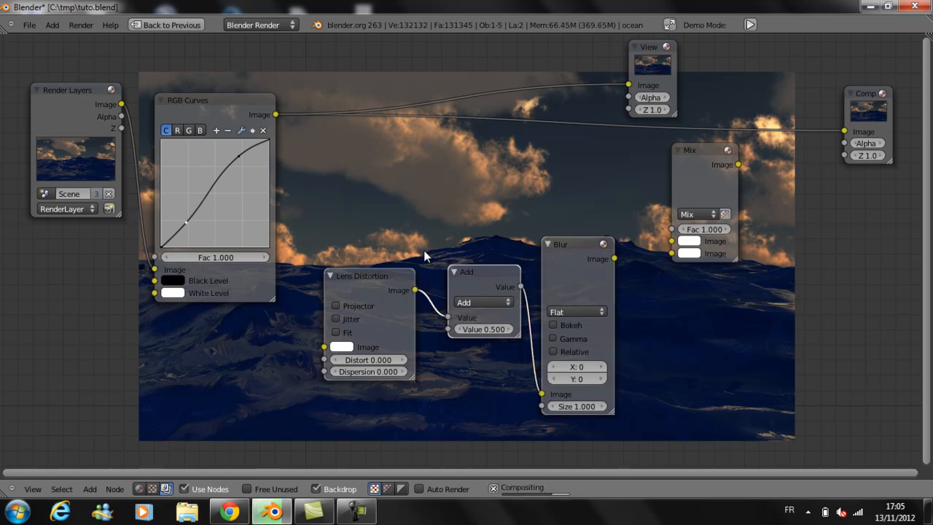
- Link RGB Curves to the Mix node's first image input and Blur to its second, and set the blend type to Multiply
drag(615, 258, 275, 114)
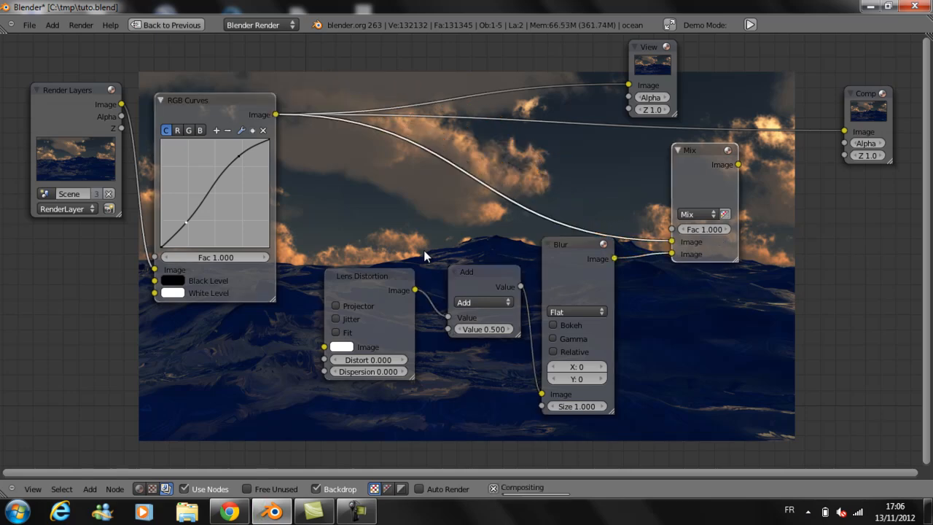
click(698, 213)
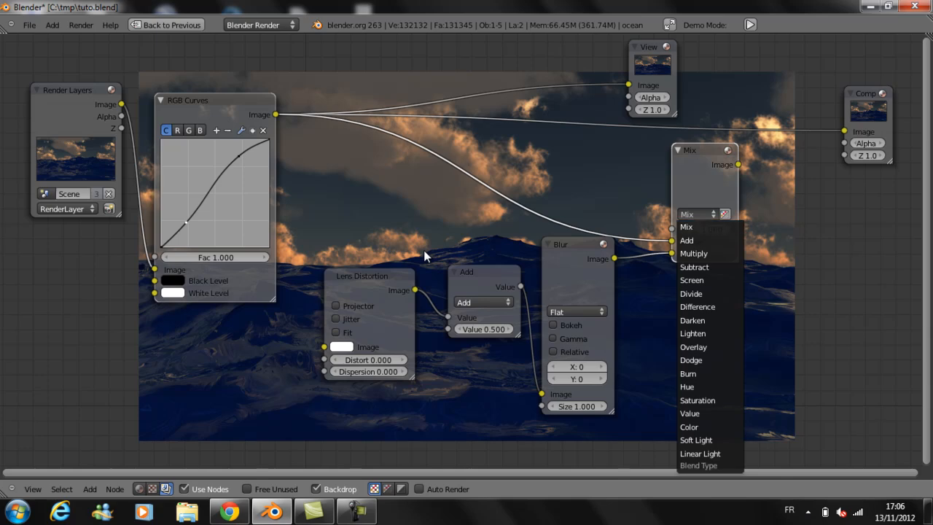
click(693, 253)
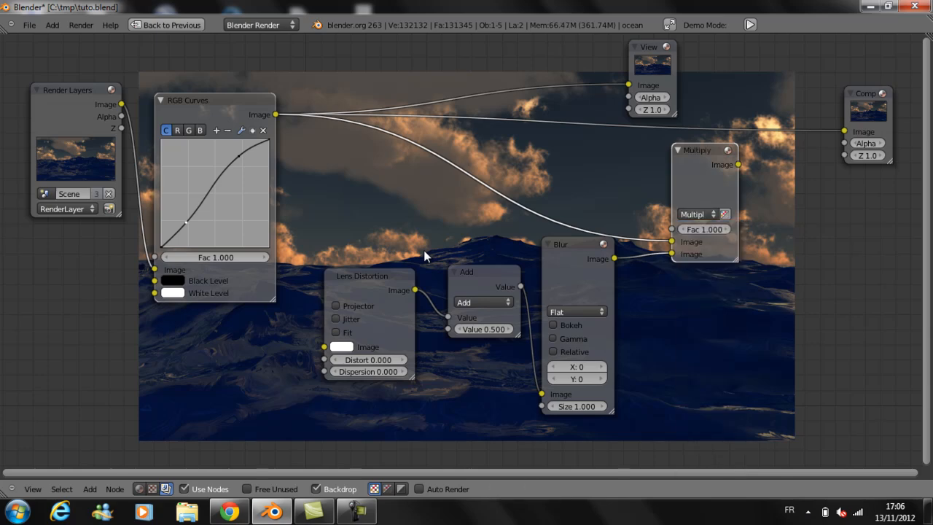
- Feed the RGB Curves image into Lens Distortion, and set the Math node to Greater Than with its second value at 0
drag(324, 347, 275, 115)
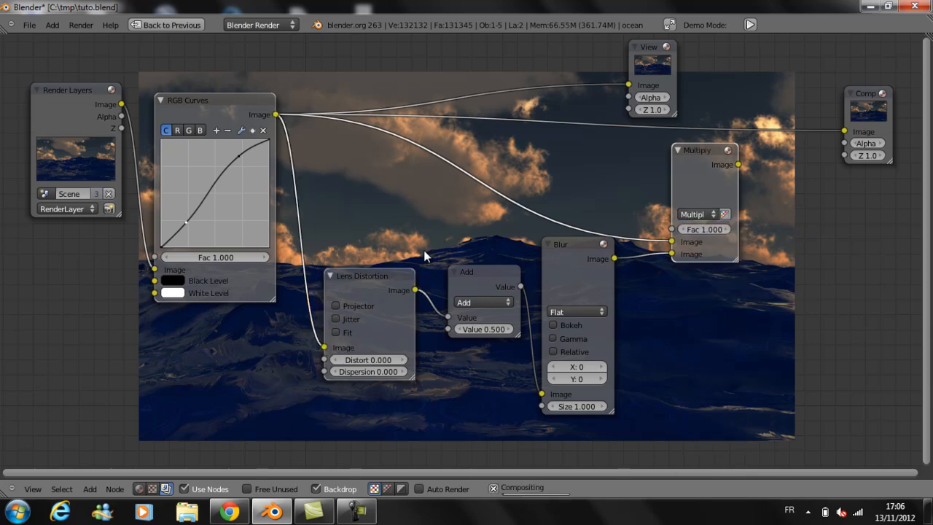
click(483, 302)
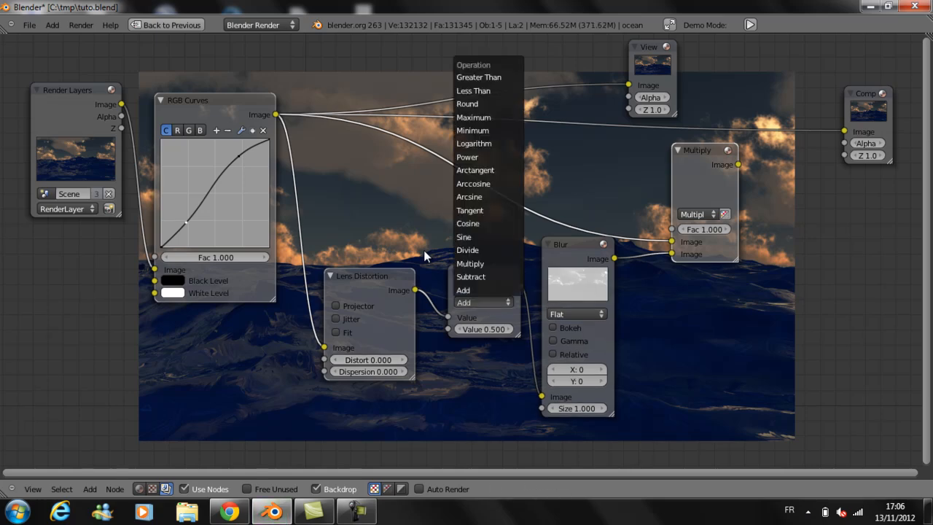
click(478, 76)
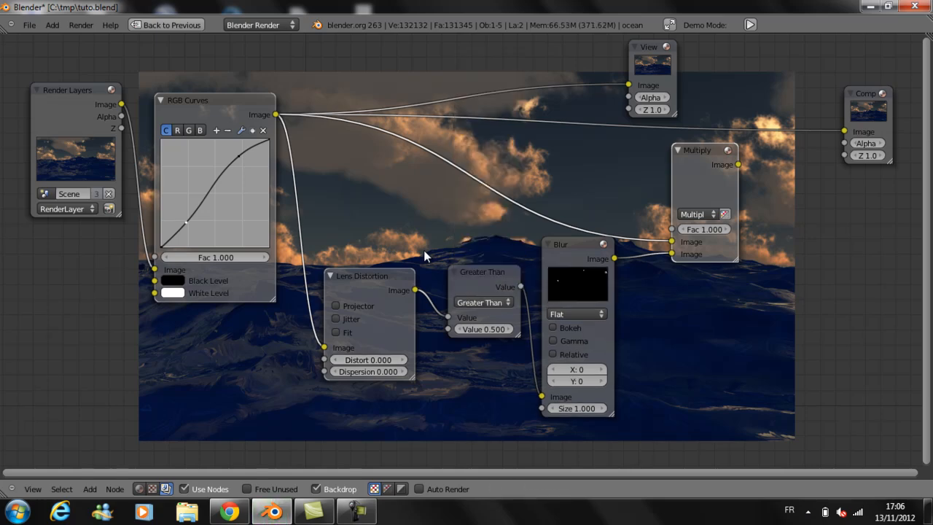
click(484, 329)
text(0)
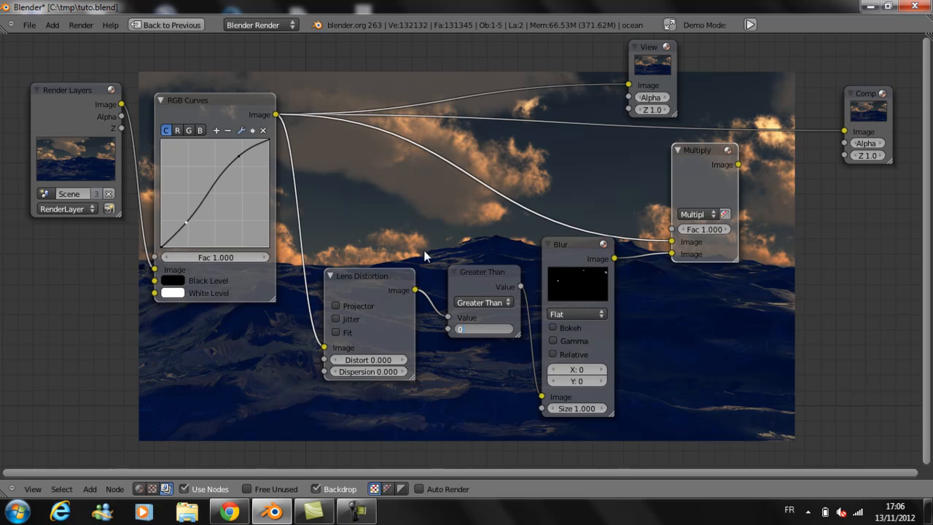
key(Return)
- Set the Blur node's filter type to Fast Gaussian with X and Y blur sizes of 200
click(577, 313)
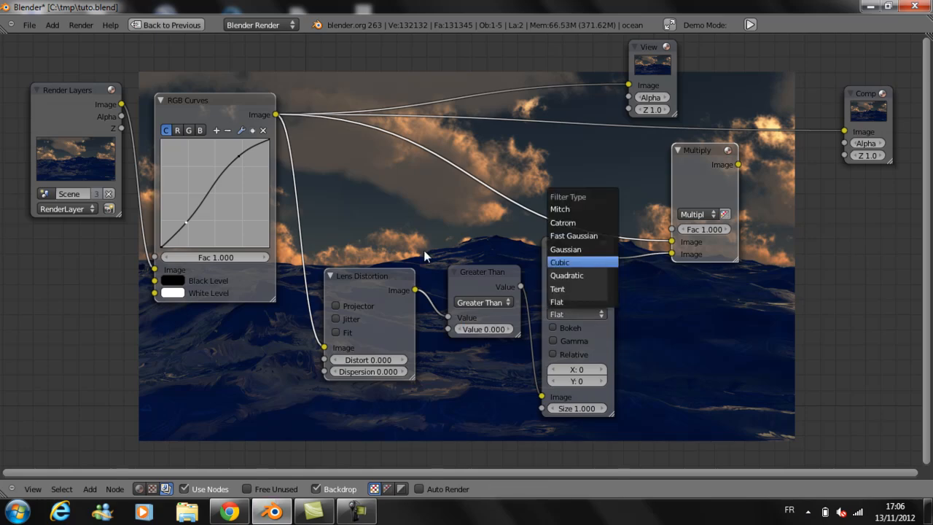
click(581, 235)
click(577, 343)
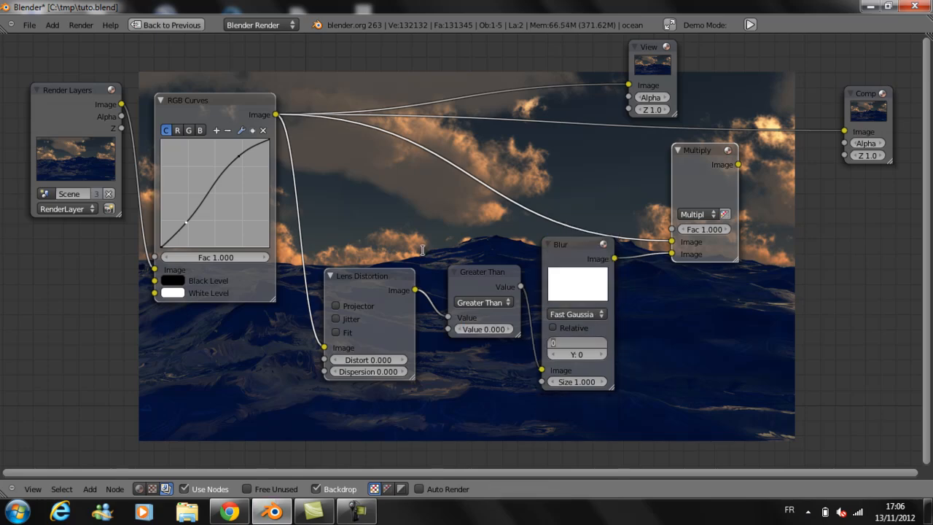
key(Tab)
text(20)
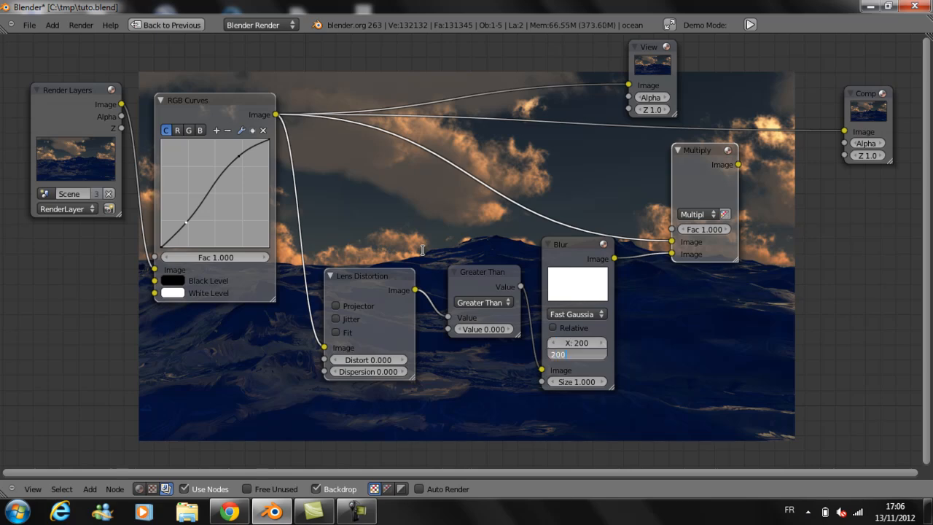
text(0)
key(Return)
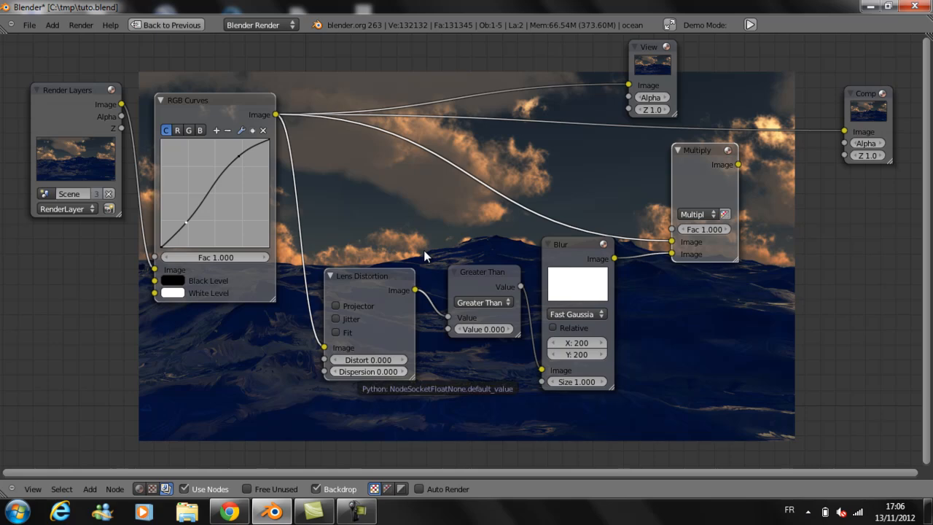
click(369, 371)
text(1)
key(Return)
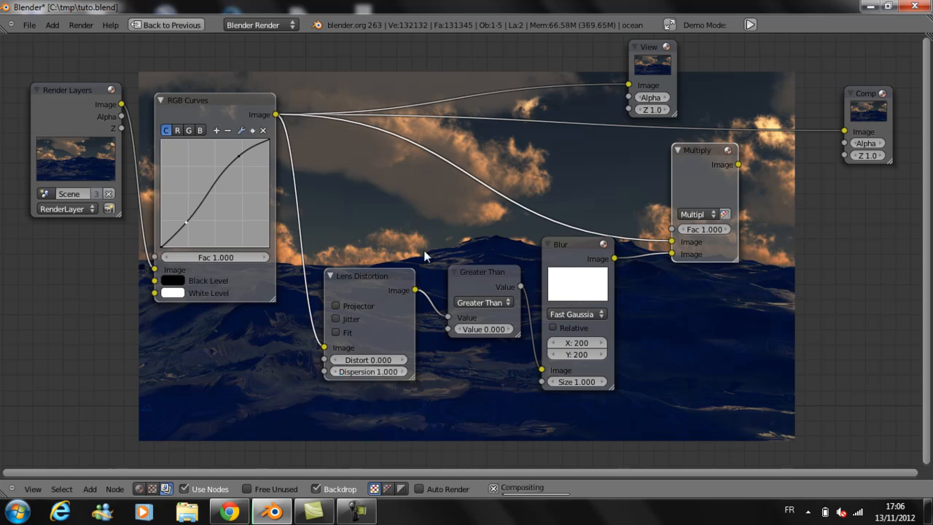
click(368, 371)
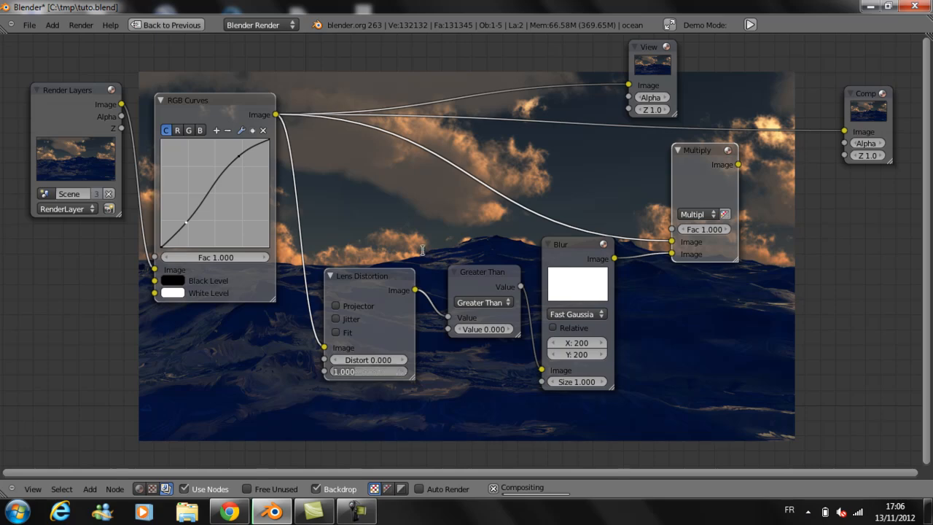
text(0)
key(Return)
- Set the Lens Distortion node's Distort value to 1
click(369, 360)
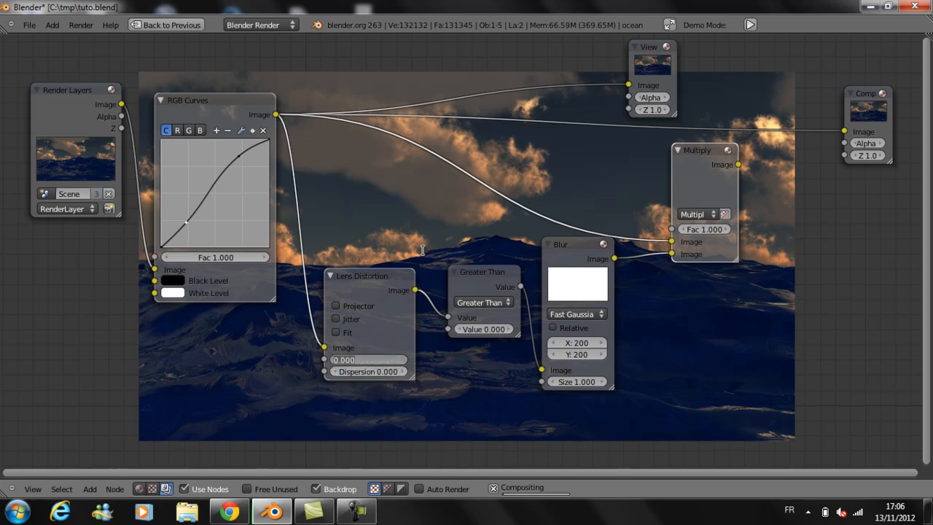
text(1)
key(Return)
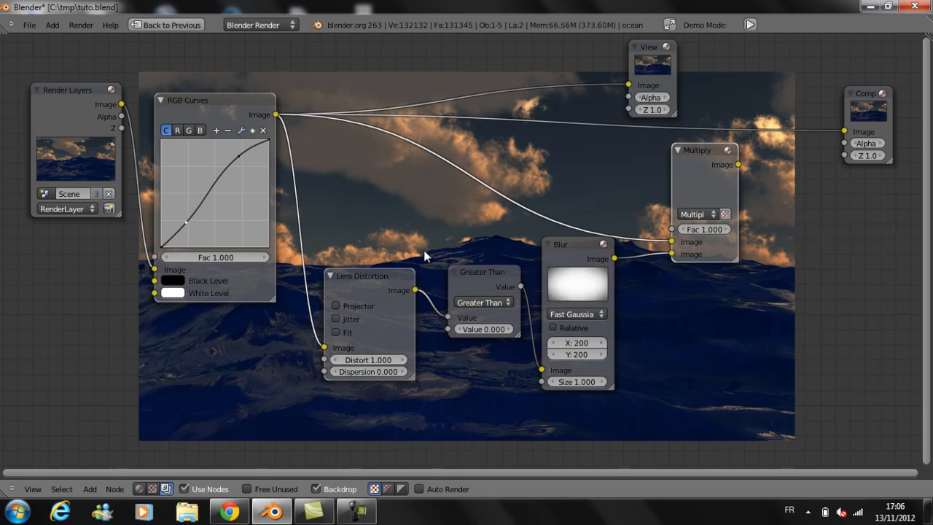
- Move the Viewer node above and to the right of the Multiply node and feed the Multiply image output into it
drag(697, 151, 699, 151)
mouse_move(648, 47)
mouse_down()
mouse_move(790, 40)
mouse_move(778, 53)
mouse_up()
drag(740, 165, 759, 90)
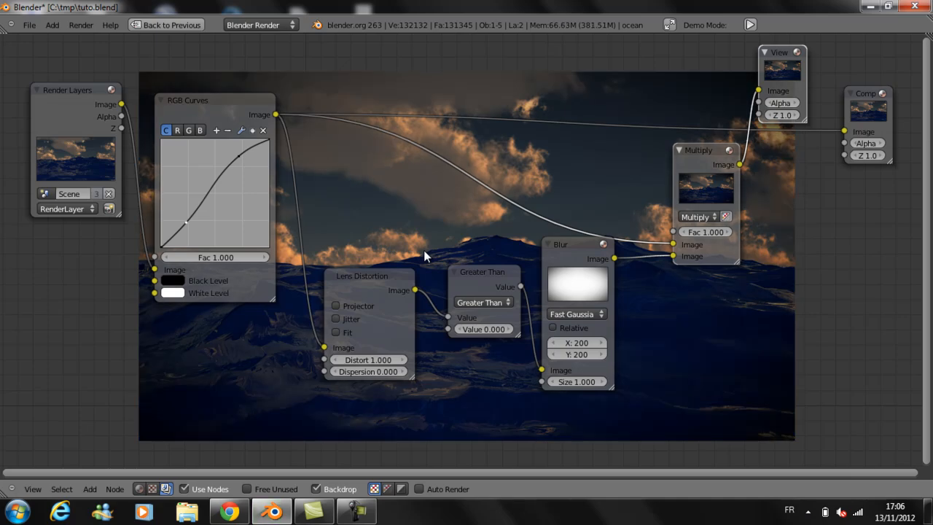
drag(779, 53, 796, 52)
- Move the Composite node farther from the Viewer node and link the Multiply image output to its image input
mouse_move(425, 255)
middle_down()
mouse_move(416, 246)
mouse_move(426, 255)
middle_up()
drag(715, 65, 773, 61)
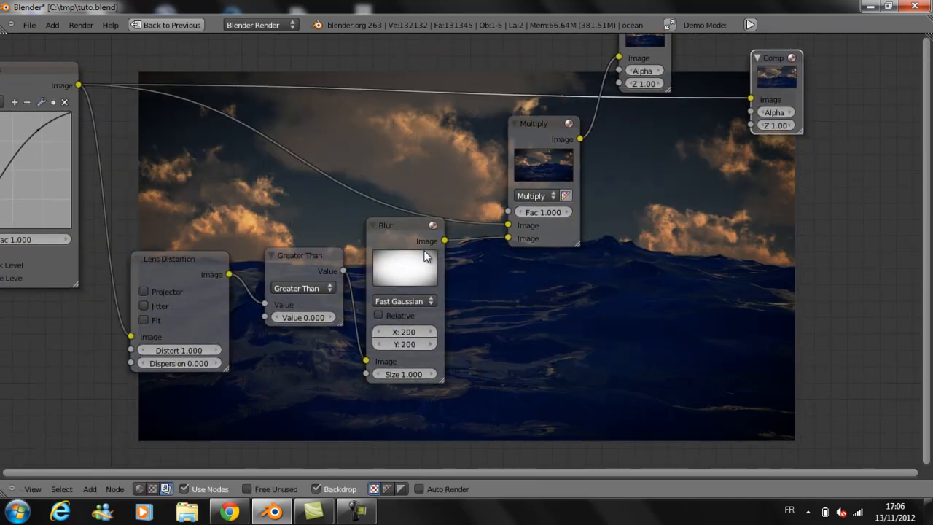
drag(579, 138, 751, 98)
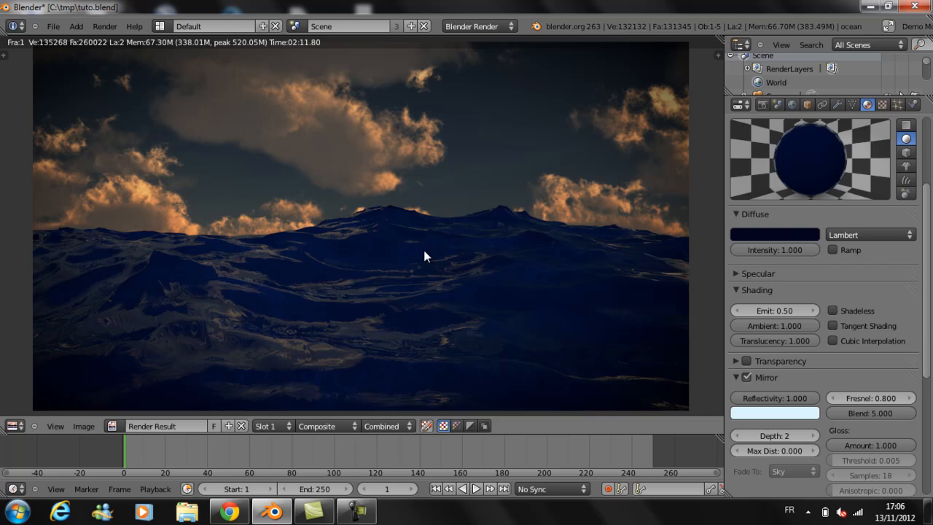
- Start saving the render as an image, cancel the save, and inspect the whole composited ocean render
key(F3)
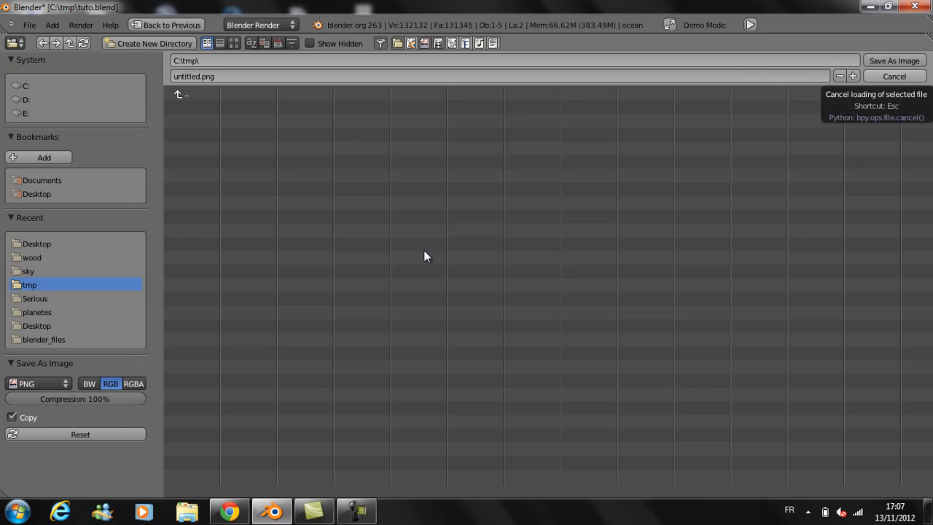
key(Escape)
scroll(427, 256, down, 2)
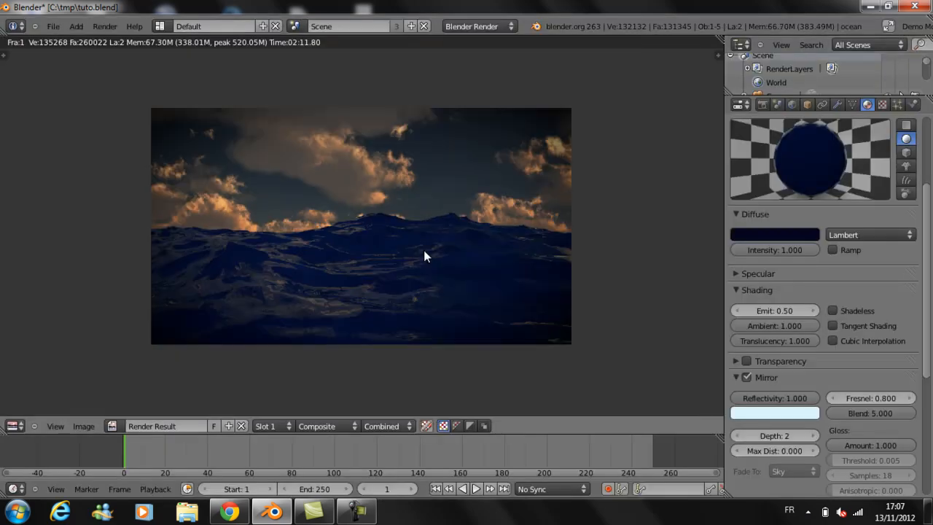
scroll(426, 256, up, 2)
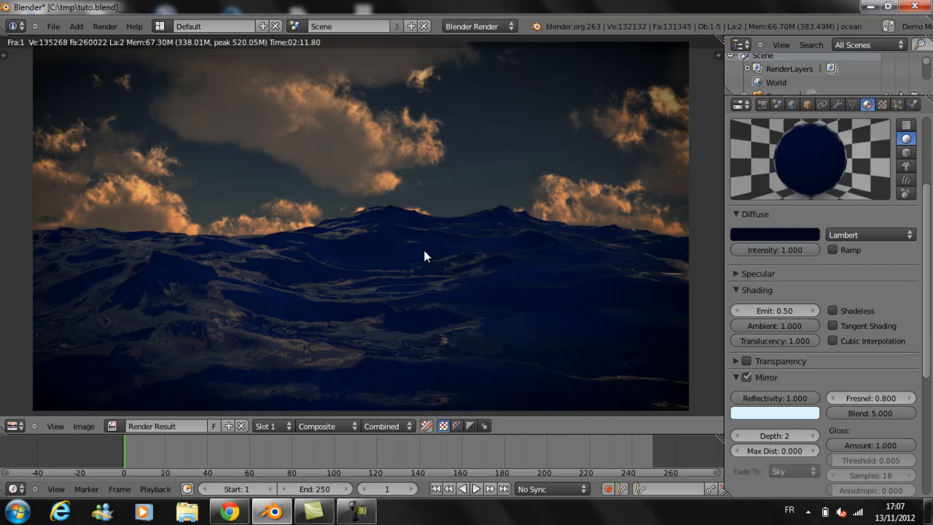
- Switch to Chrome and open blenderart3d.blogspot.fr in a new tab
key(alt+Tab)
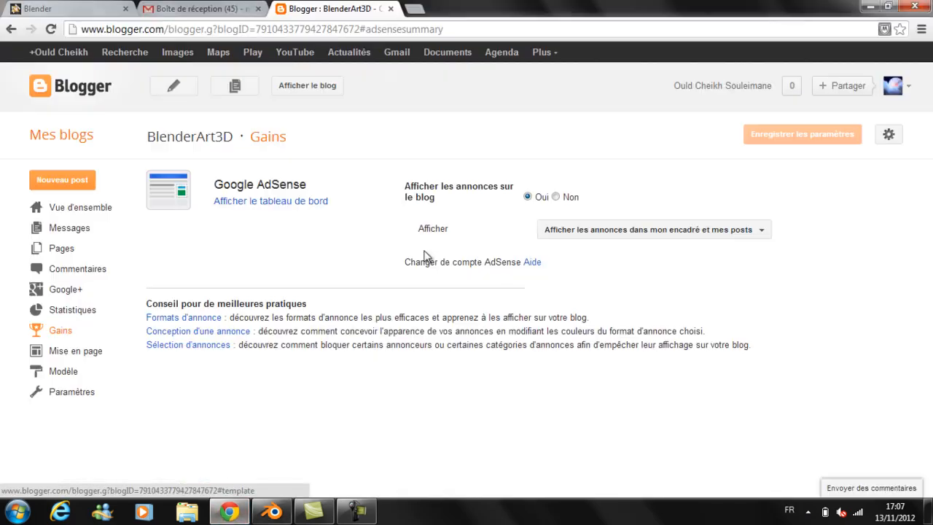
key(ctrl+t)
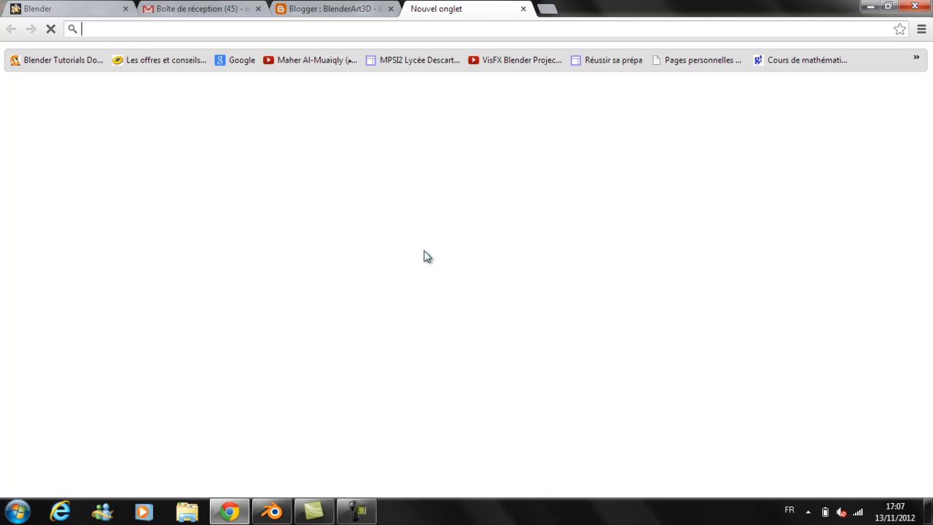
text(b)
key(Return)
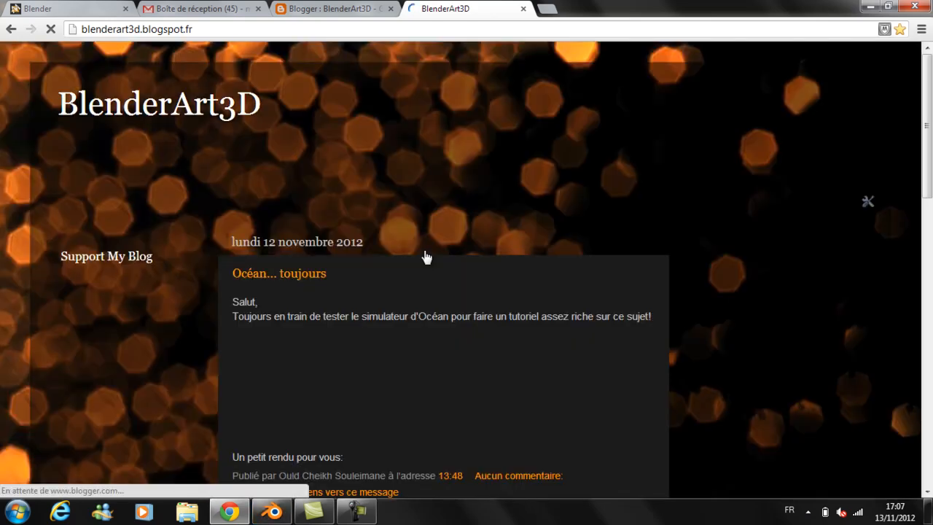
- Look through the ocean and pyramid render posts on the BlenderArt3D blog and return to Blender
scroll(427, 253, down, 4)
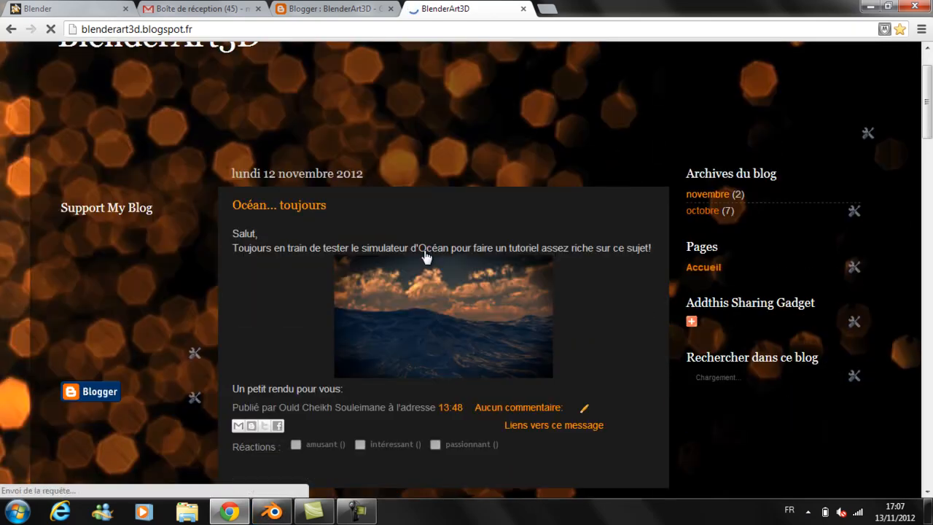
scroll(427, 253, down, 7)
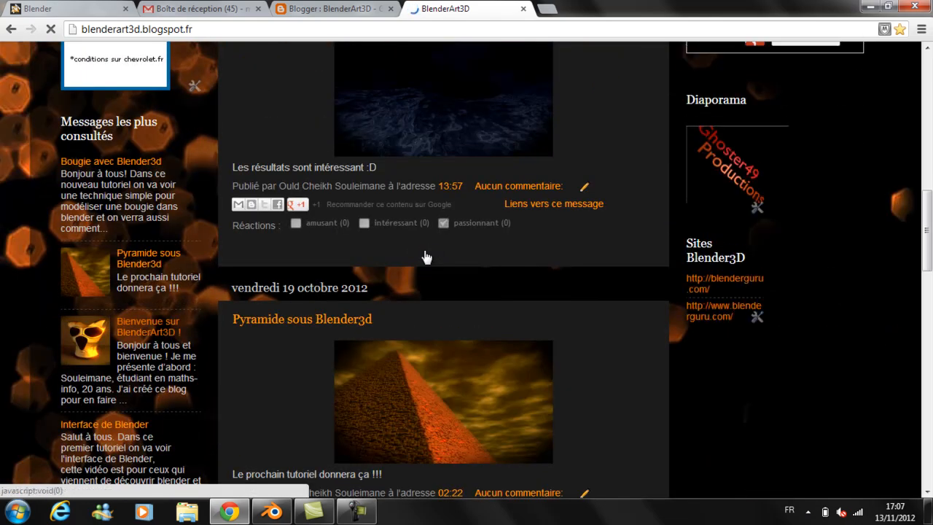
scroll(425, 251, down, 4)
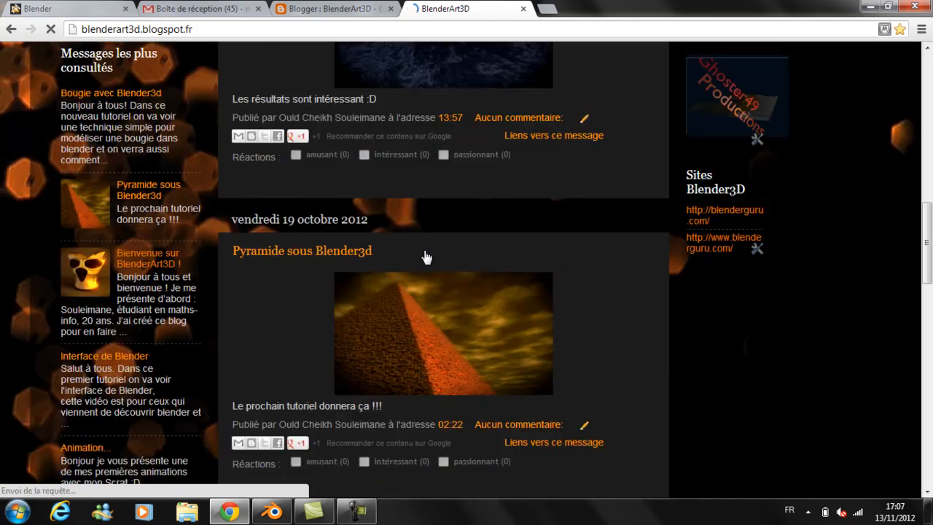
scroll(425, 252, up, 4)
scroll(425, 252, up, 8)
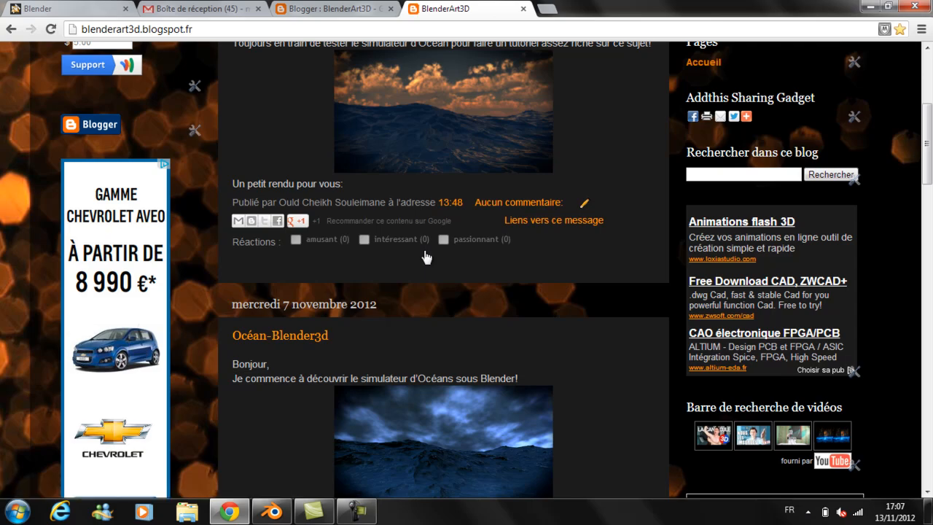
scroll(425, 255, up, 4)
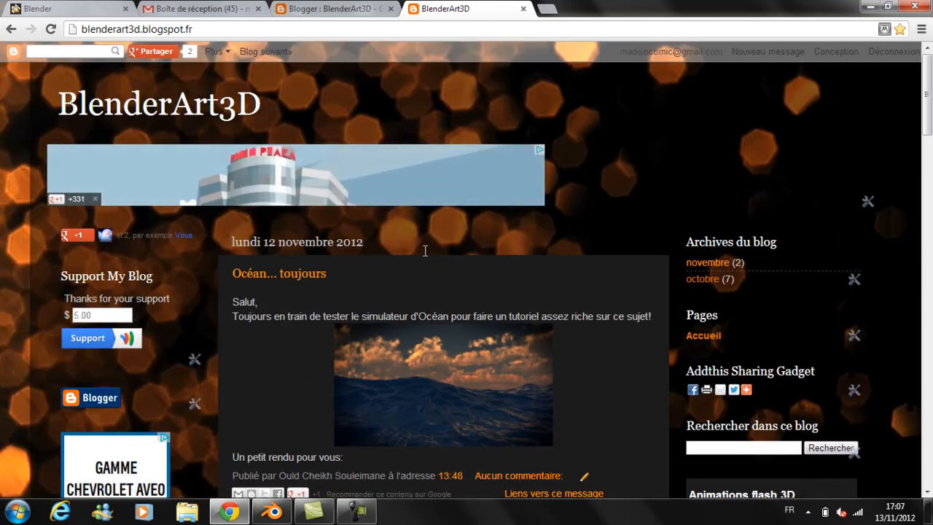
scroll(425, 255, down, 5)
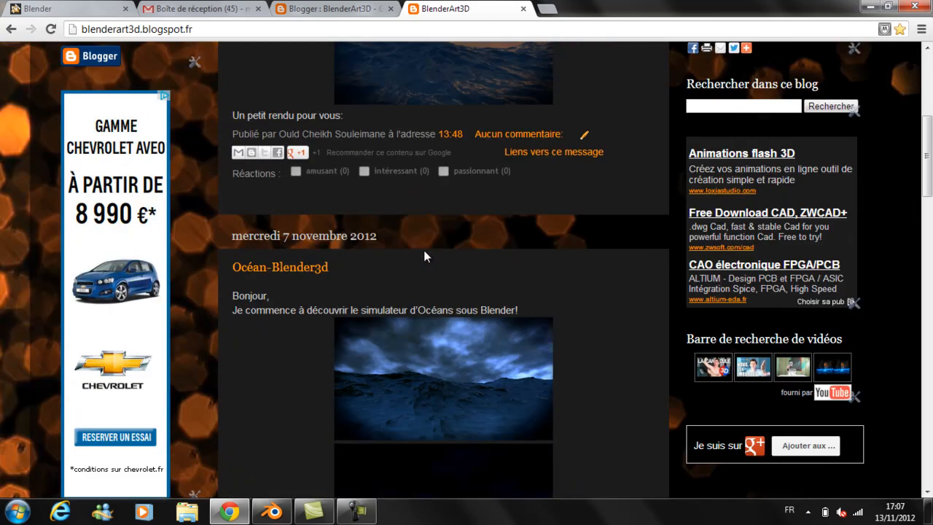
scroll(425, 255, up, 5)
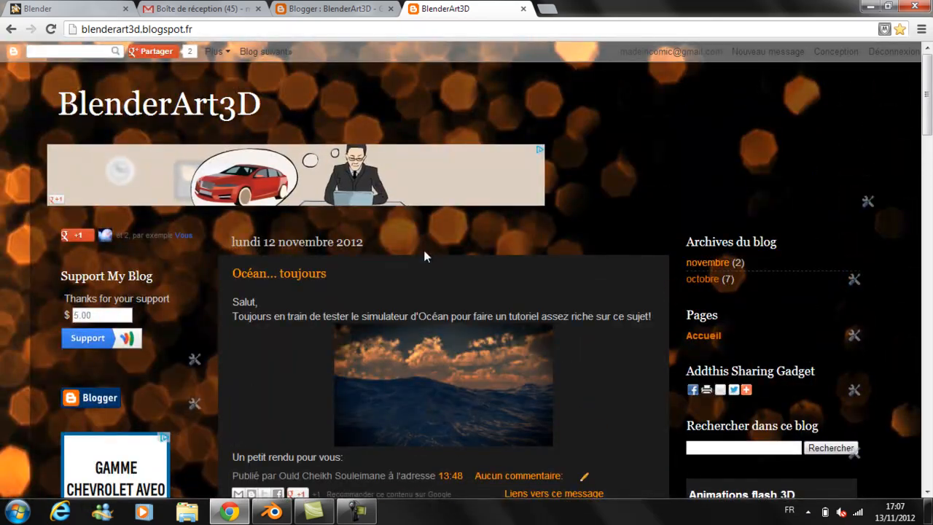
scroll(425, 255, down, 3)
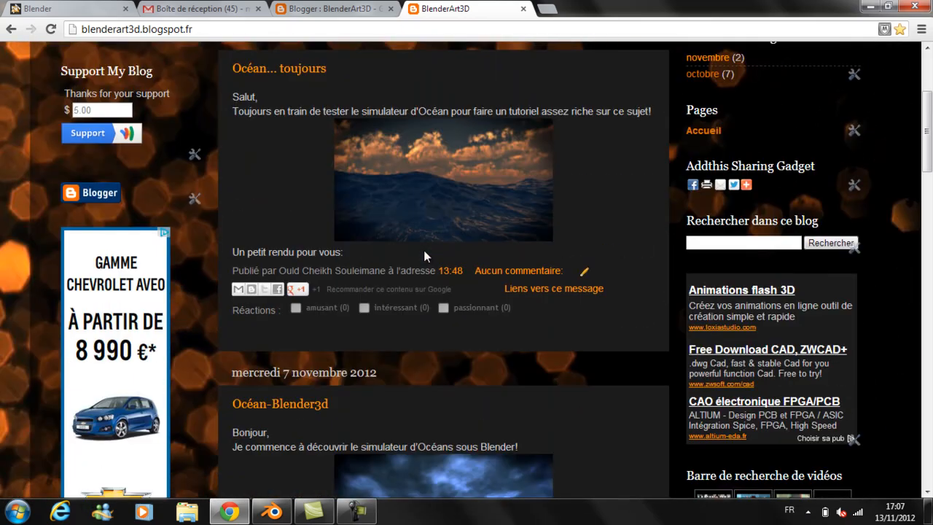
scroll(425, 256, down, 1)
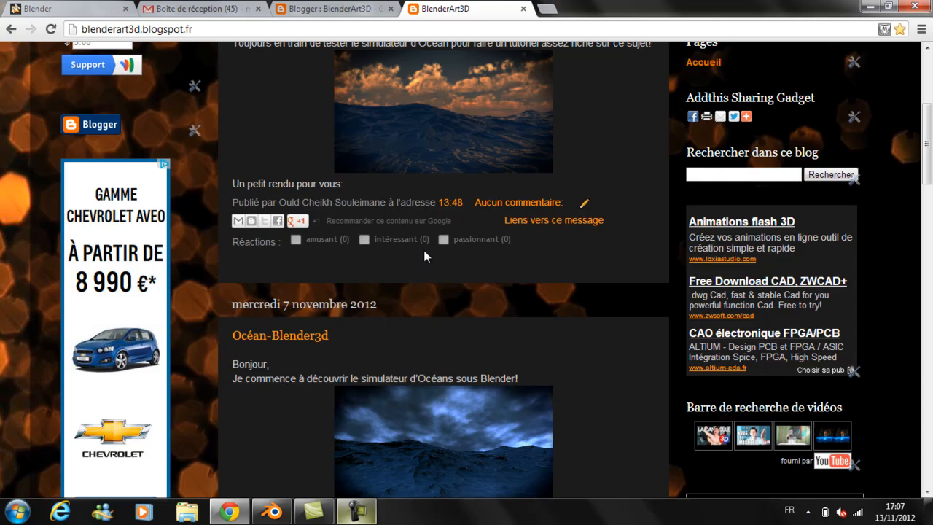
click(272, 511)
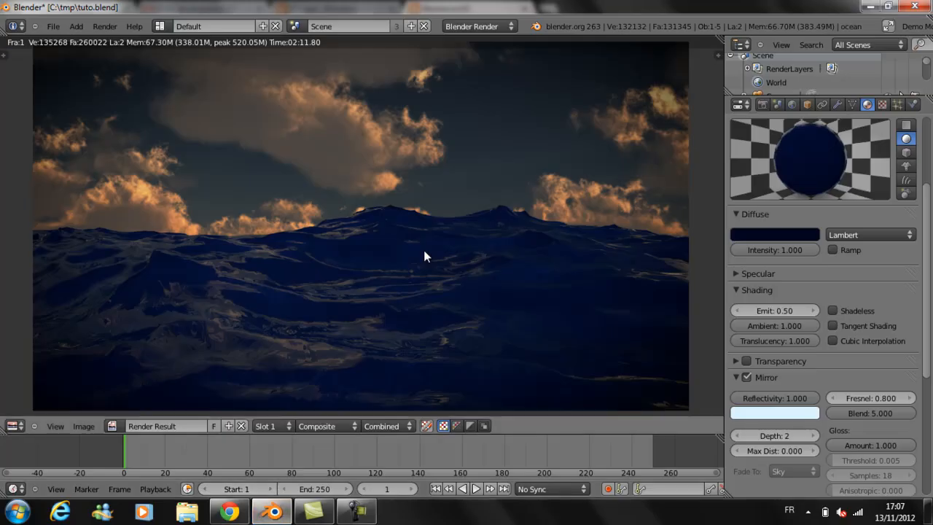